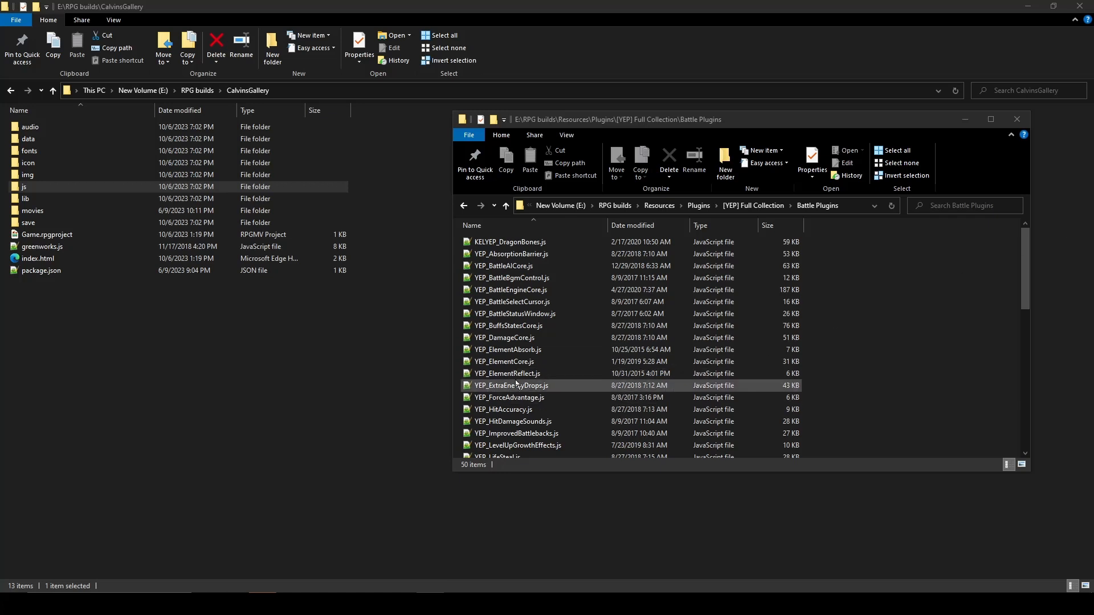
Open the js\plugins folder of the CalvinsGallery project inside RPG builds
click(197, 90)
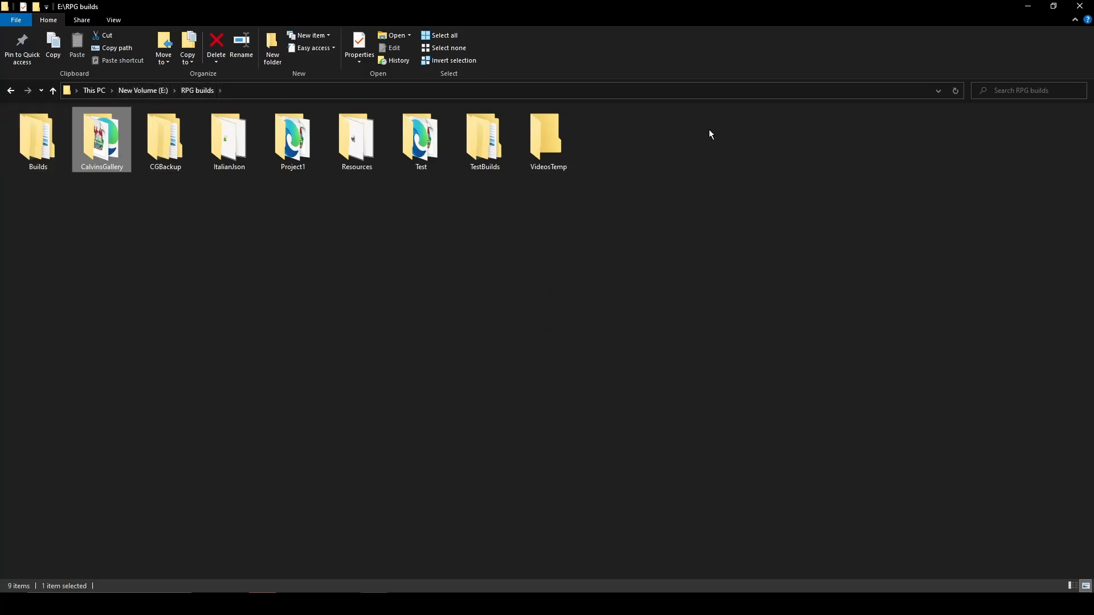
double_click(112, 147)
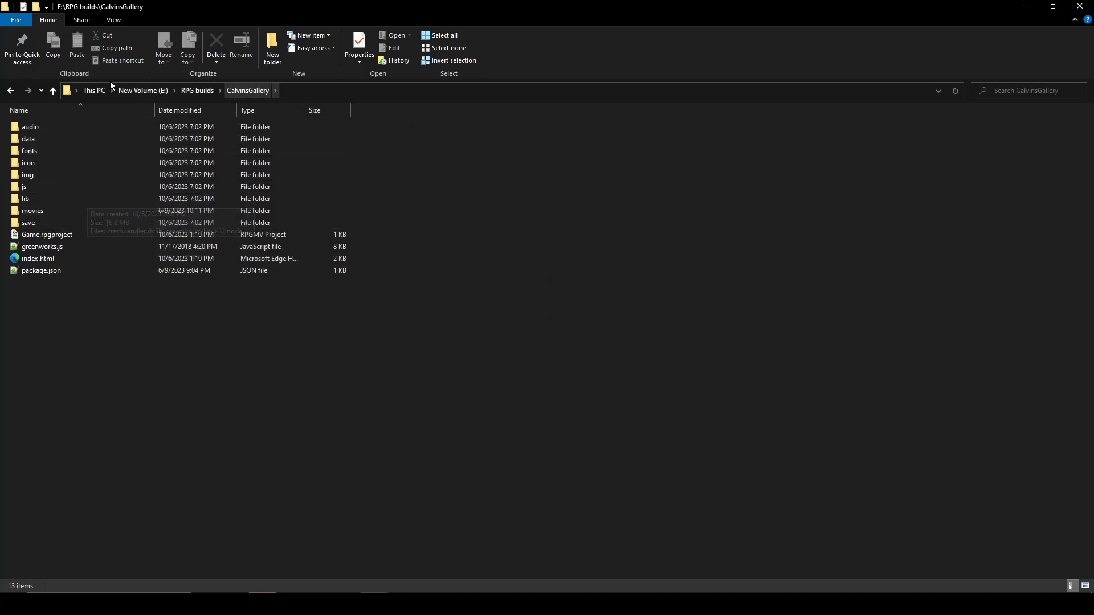
double_click(90, 189)
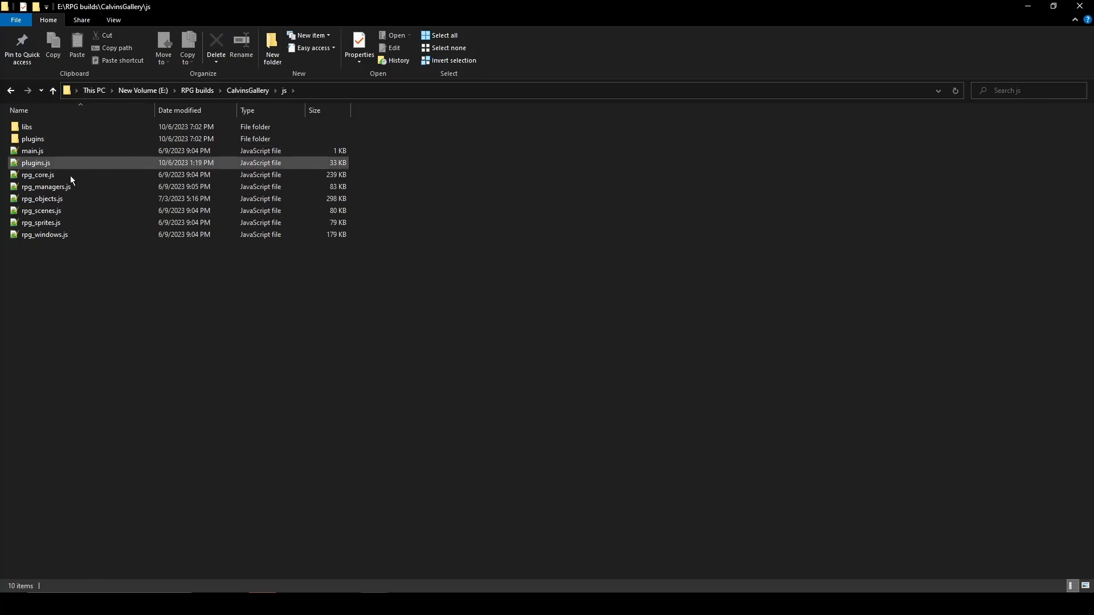
double_click(97, 136)
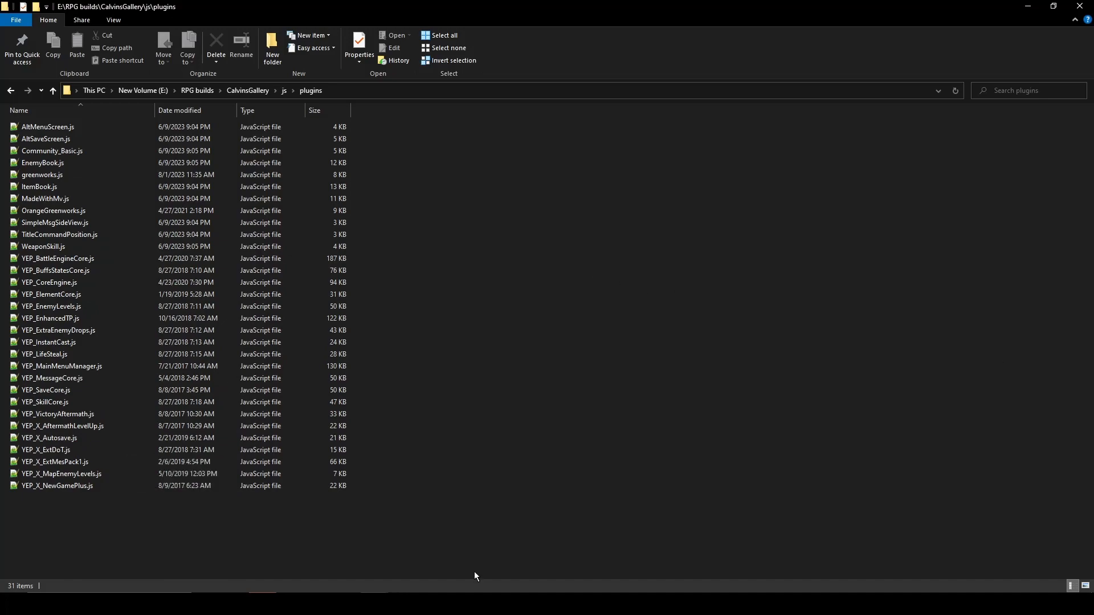
Copy YEP_HitAccuracy.js from the Battle Plugins folder into the project's plugins folder
mouse_move(374, 603)
click(456, 555)
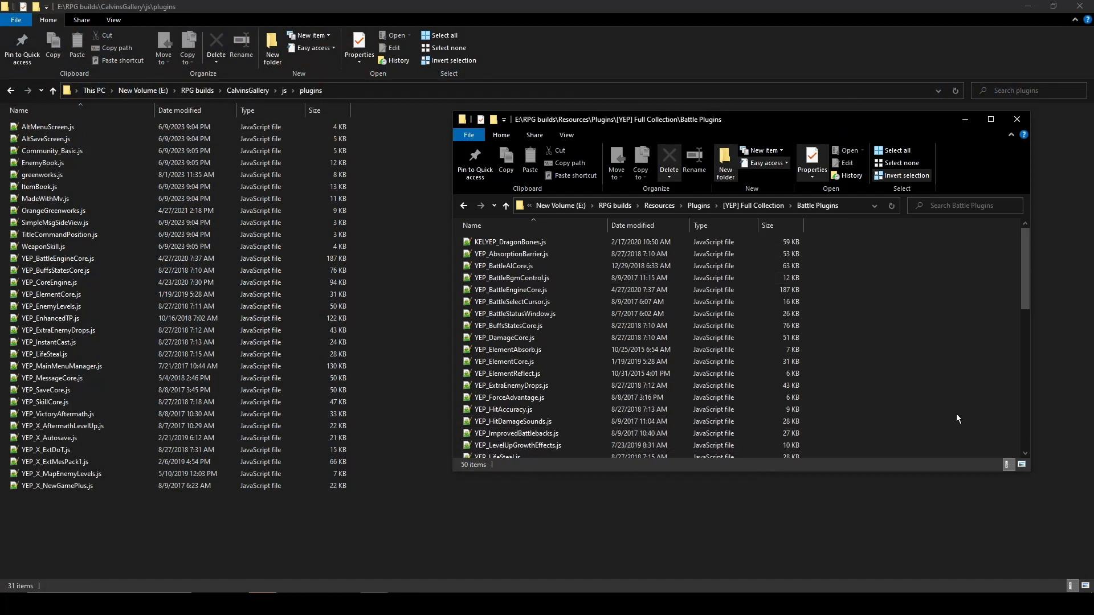
click(569, 410)
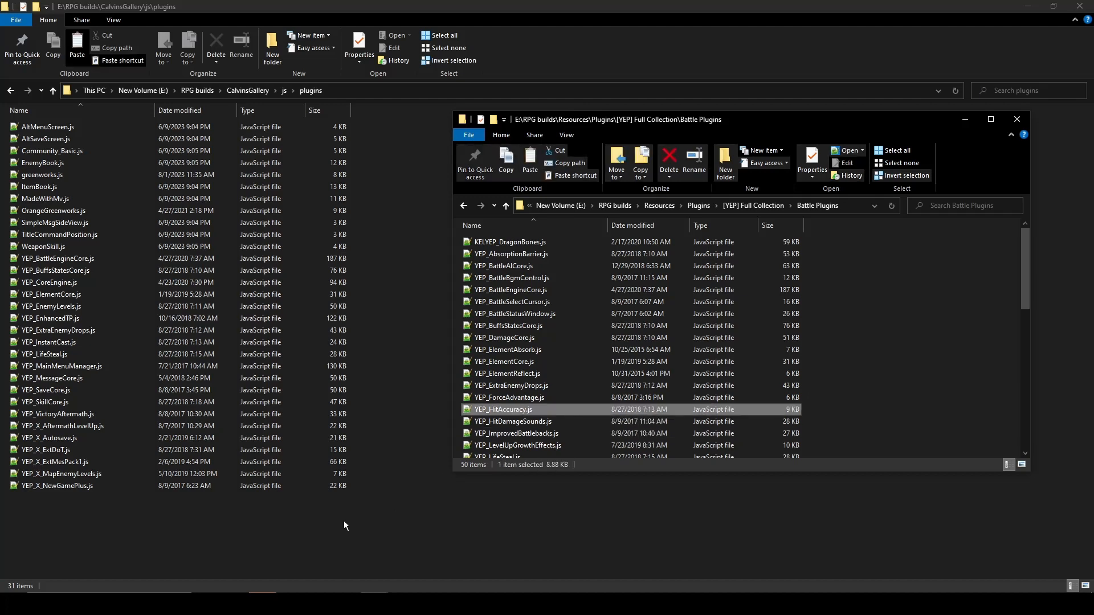
right_click(322, 532)
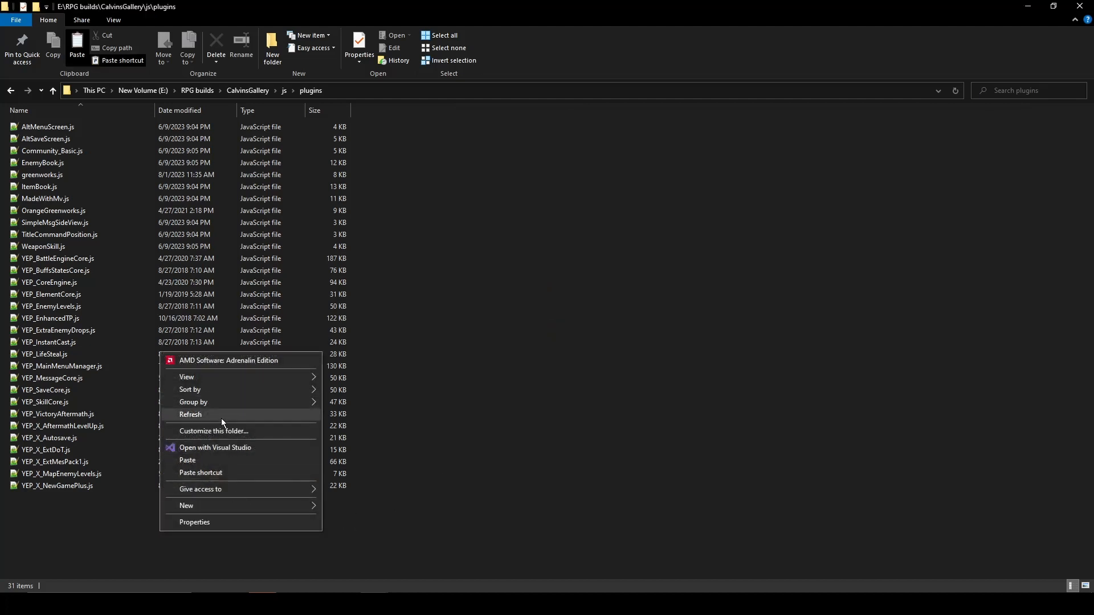
click(209, 461)
Copy YEP_Taunt.js and YEP_WeatherInBattle.js from the Battle Plugins folder into the project's plugins folder
click(436, 556)
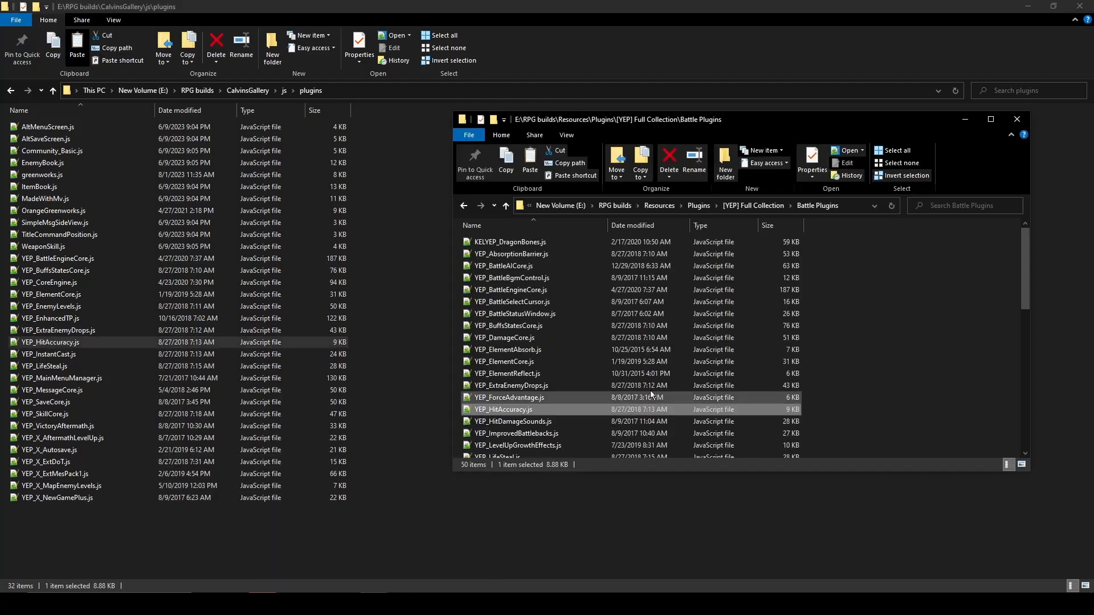
scroll(843, 362, down, 1)
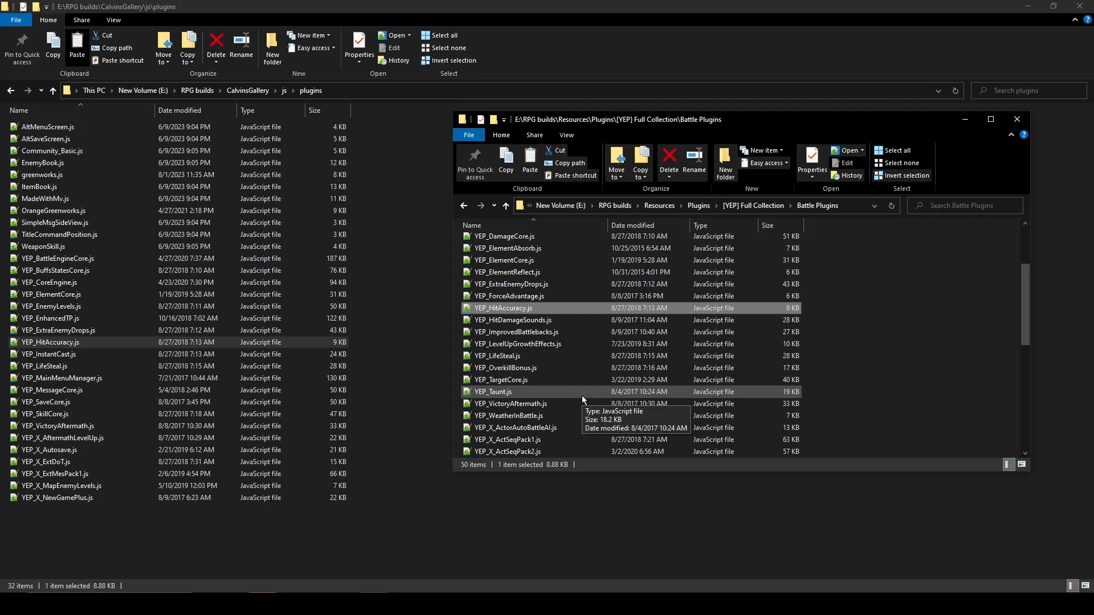
scroll(582, 396, down, 2)
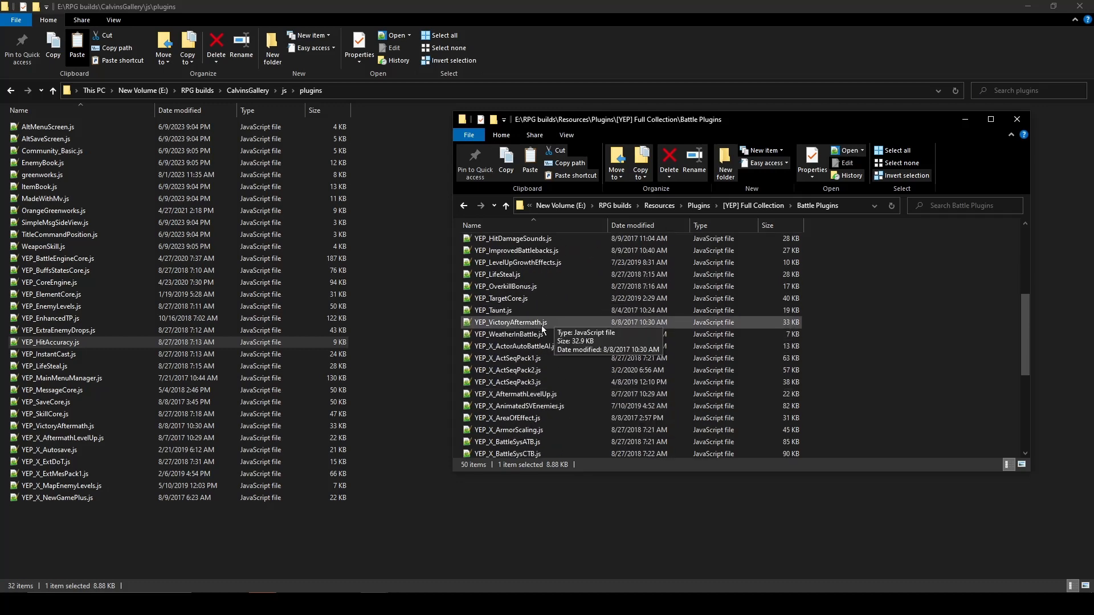
click(542, 332)
ctrl+click(563, 310)
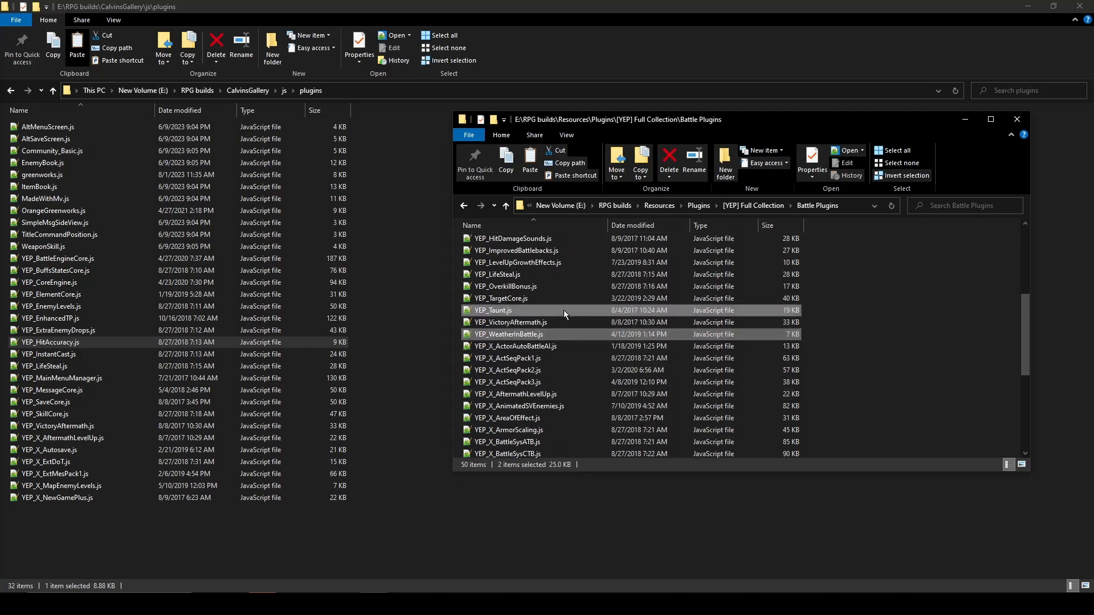
drag(563, 310, 464, 548)
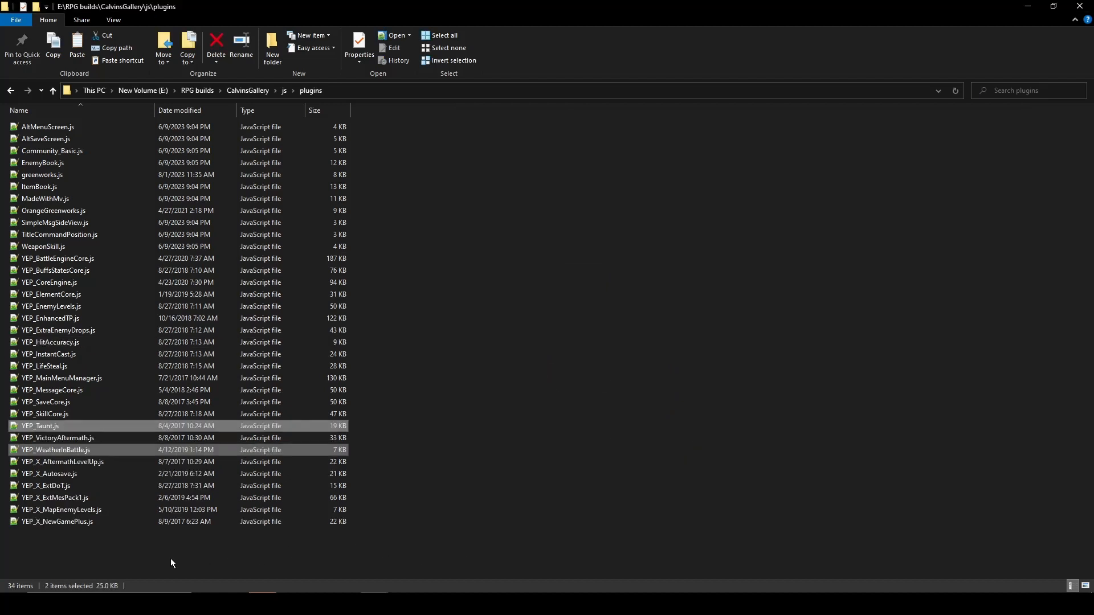
Locate YEP_WeatherInBattle.js, YEP_Taunt.js and YEP_HitAccuracy.js in the project's plugins folder by selecting them together, and clear the selection
click(109, 553)
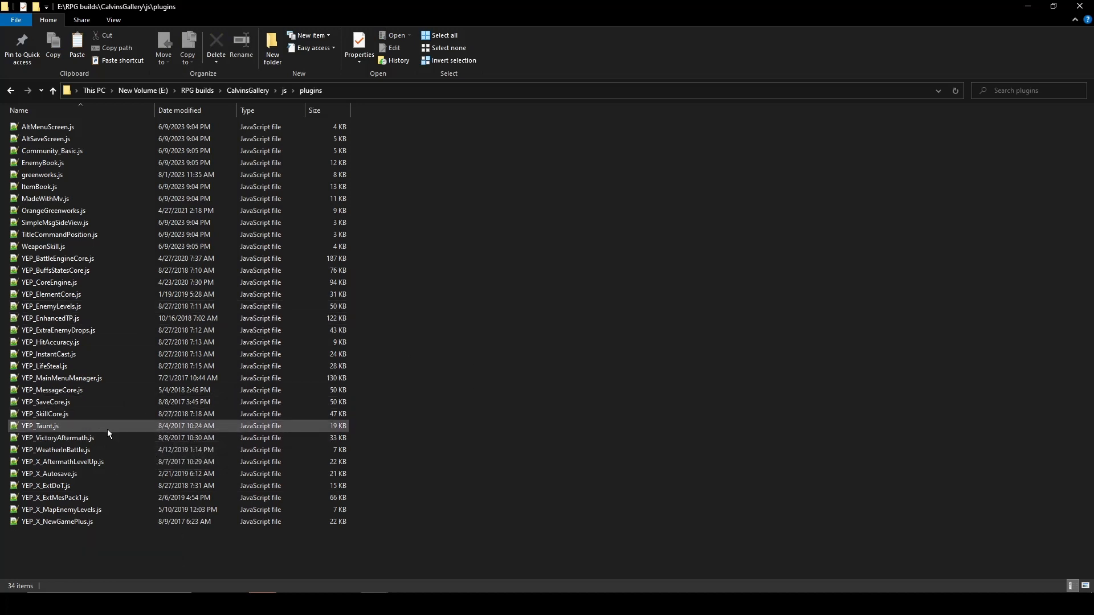
click(97, 452)
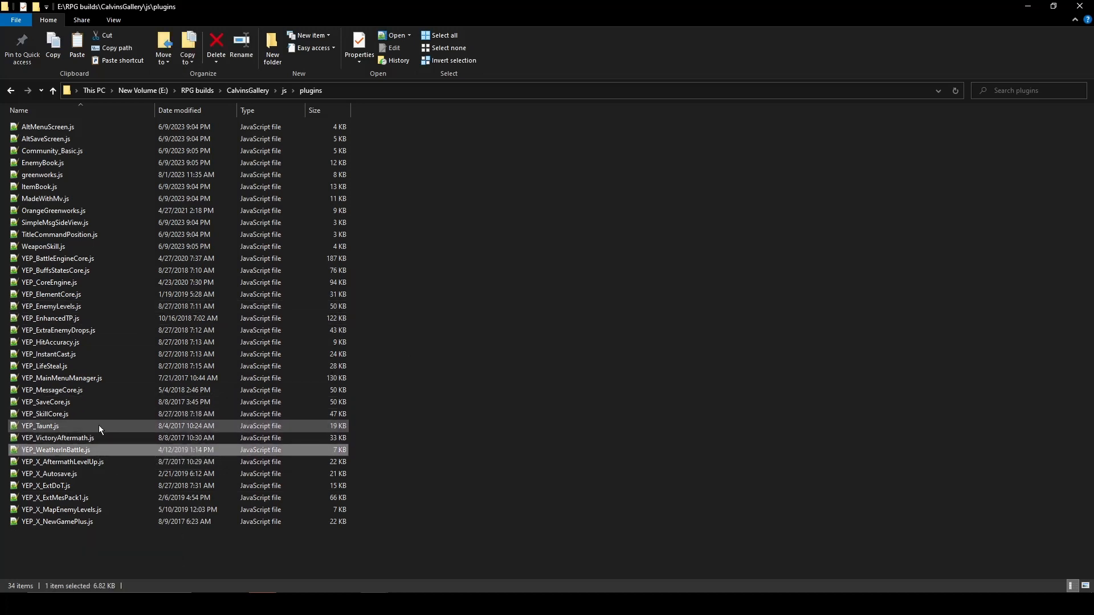
ctrl+click(98, 425)
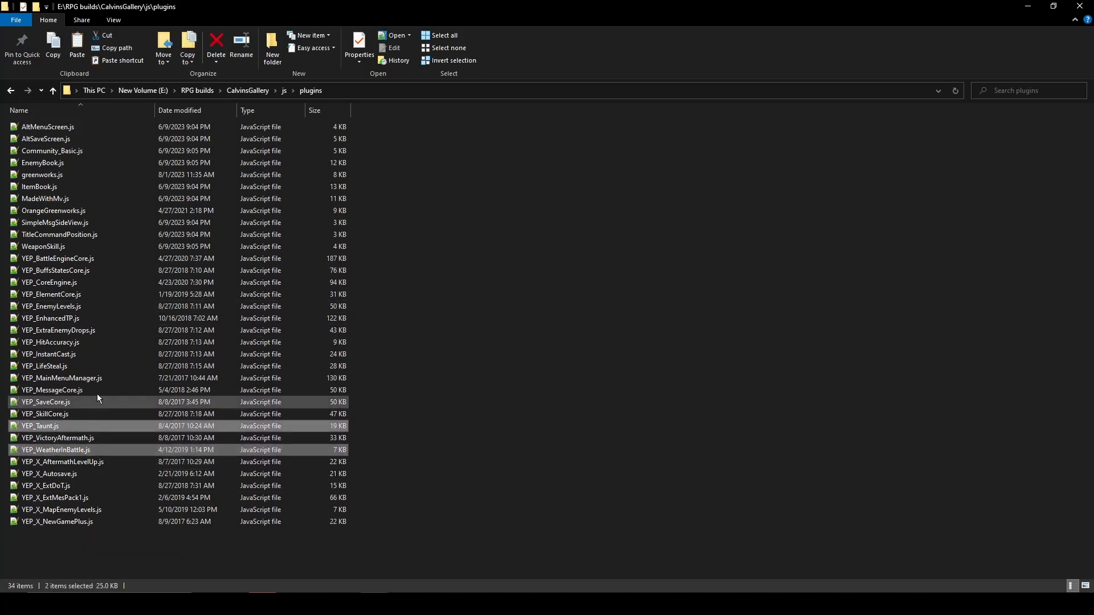
ctrl+click(90, 342)
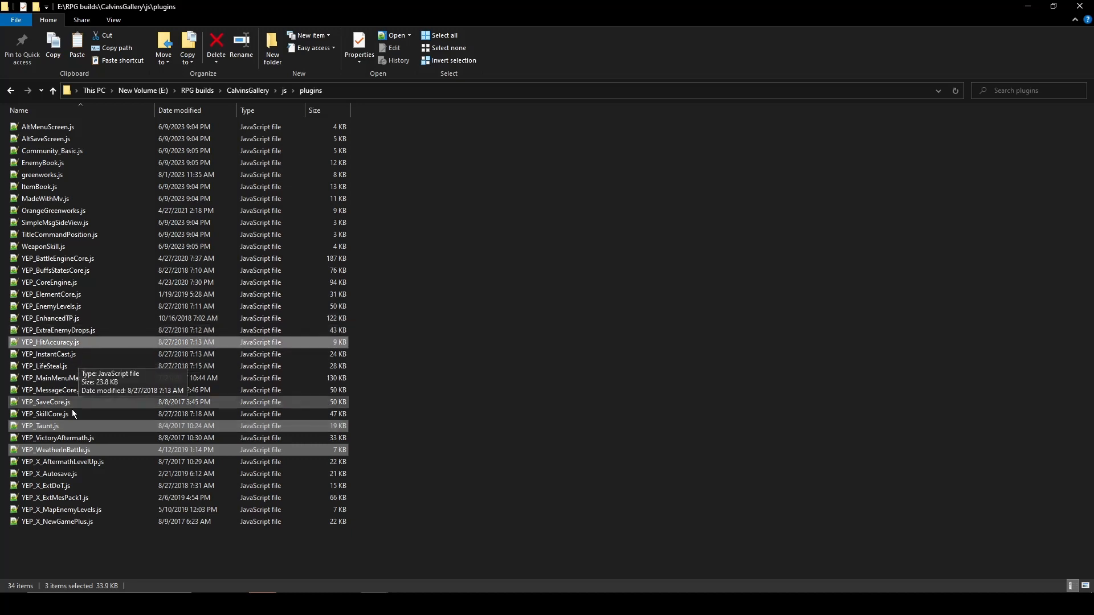
click(545, 459)
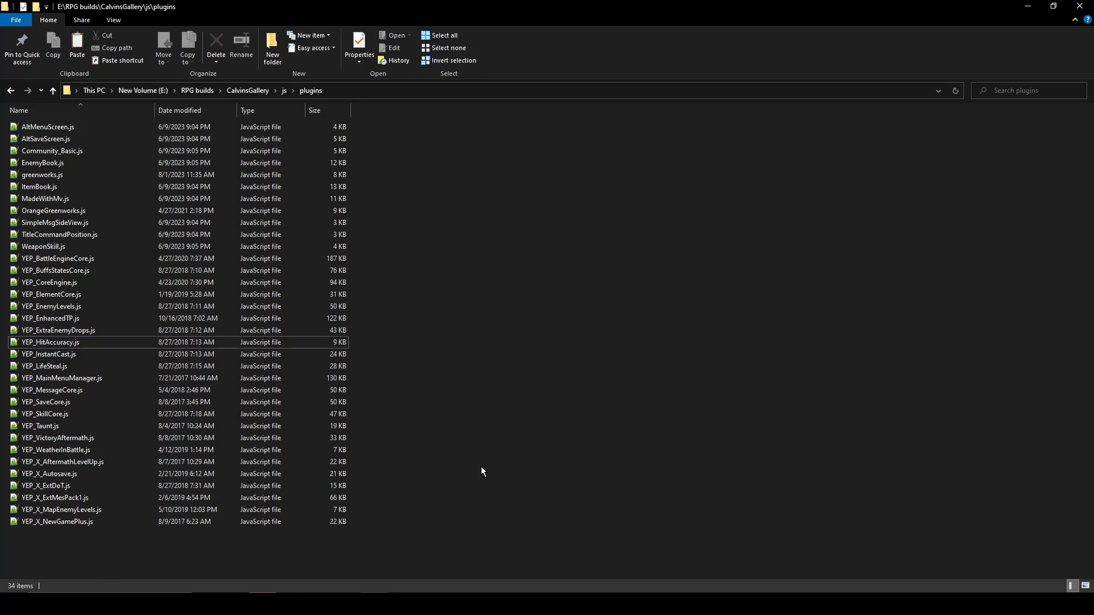
Switch to RPG Maker MV and open the World Map of the Calvin's Gallery project
right_click(458, 604)
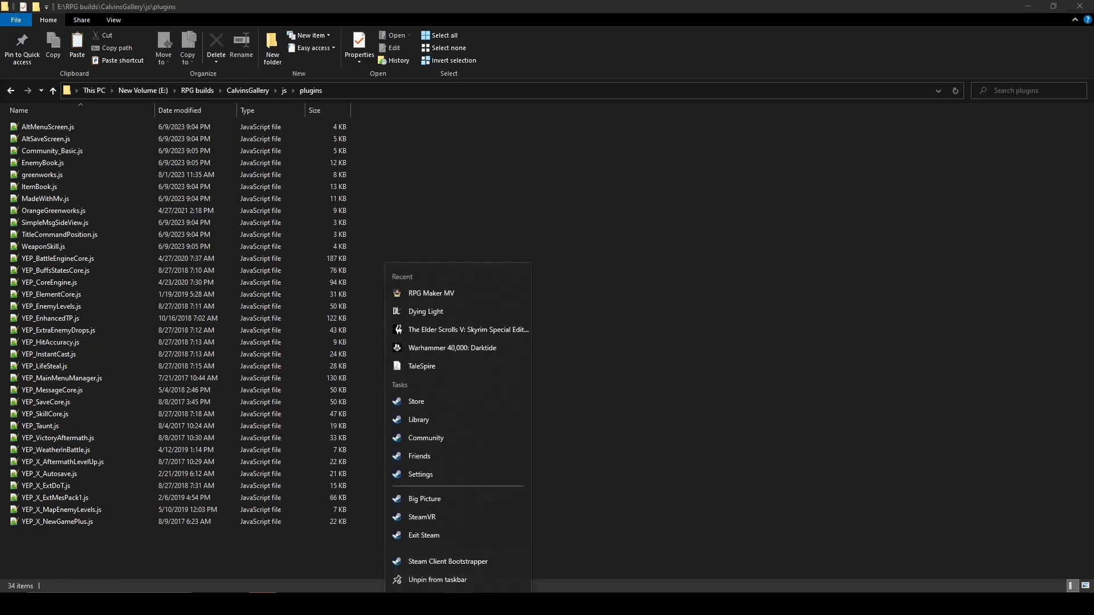
click(461, 300)
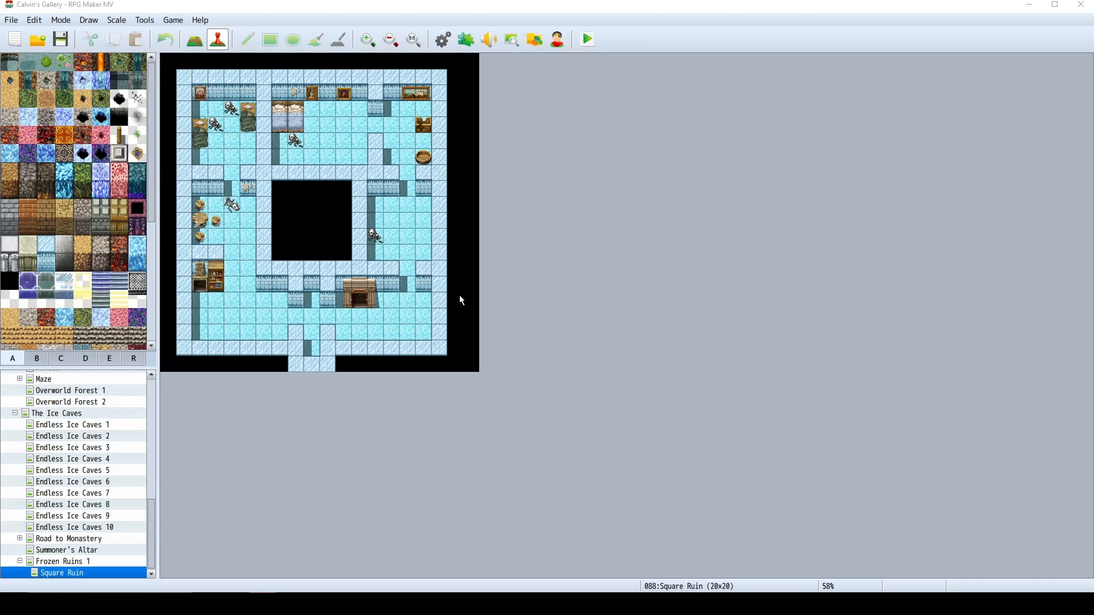
ctrl+scroll(414, 304, up, 1)
ctrl+scroll(417, 311, up, 1)
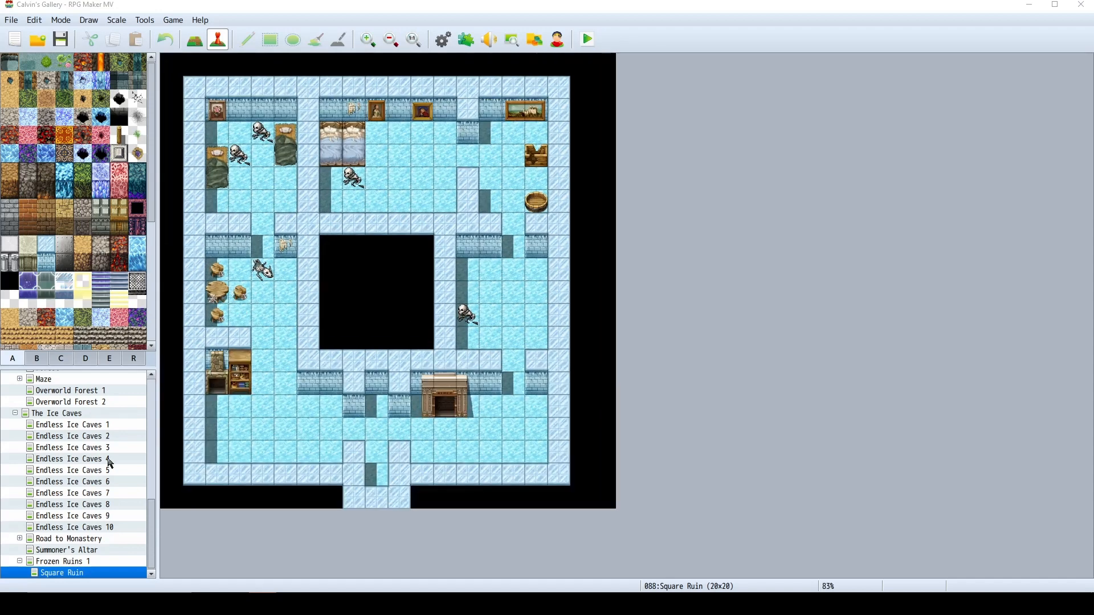
scroll(90, 531, up, 4)
scroll(90, 531, up, 10)
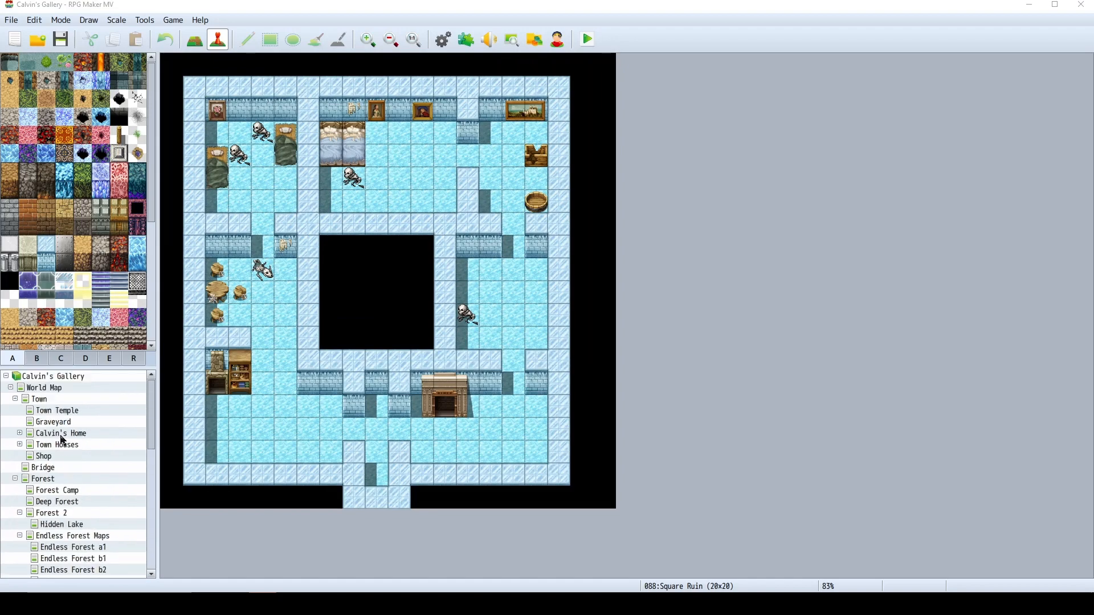
click(71, 391)
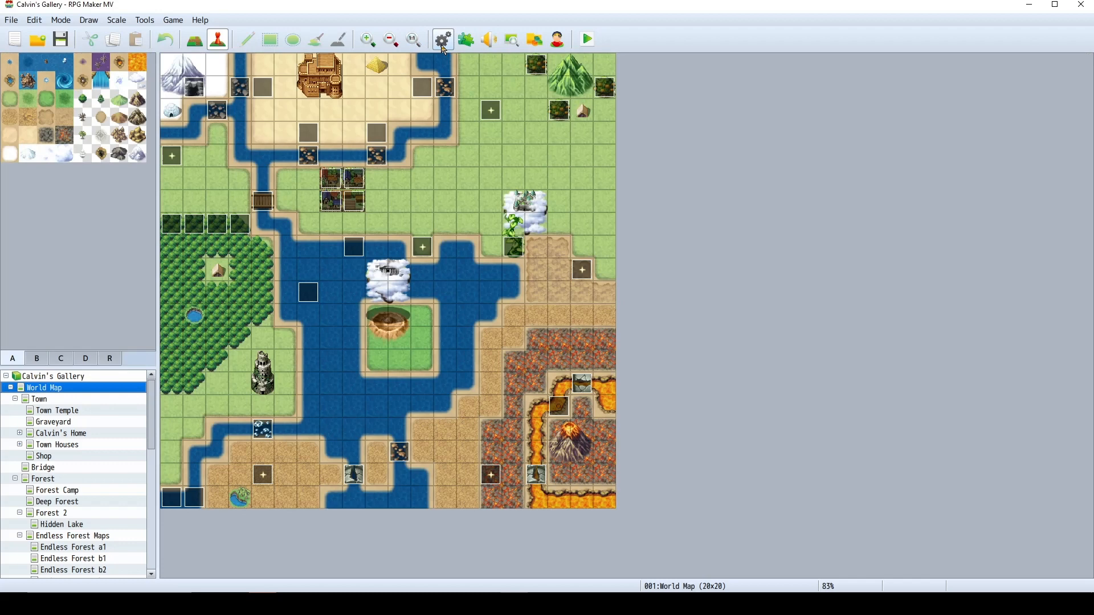
Start a new entry below YEP_EnhancedTP in the Plugin Manager and choose the YEP_HitAccuracy plugin for it
click(466, 40)
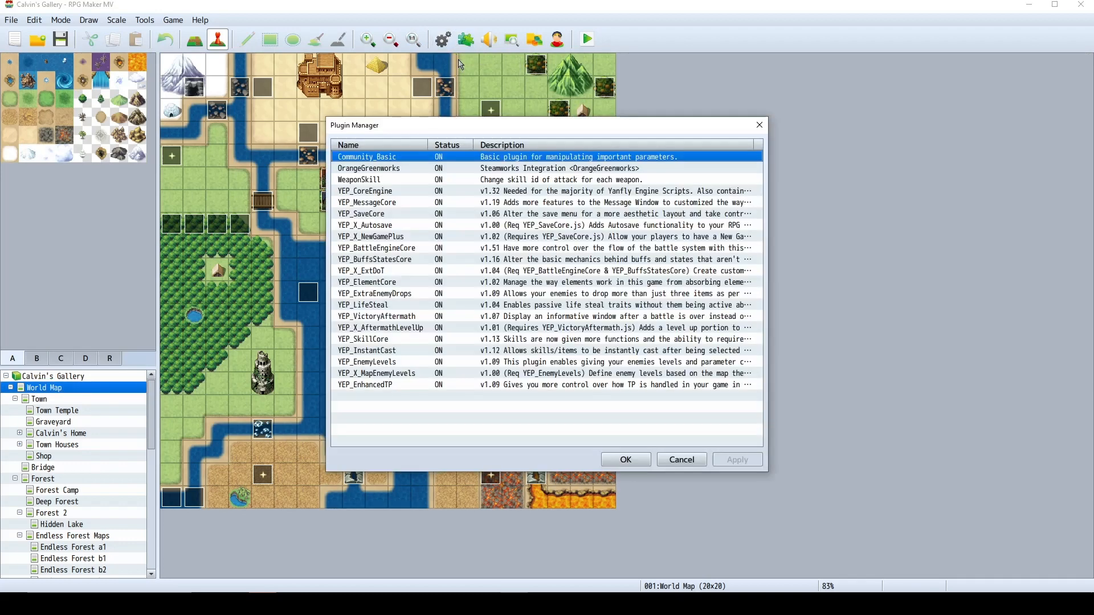
double_click(389, 400)
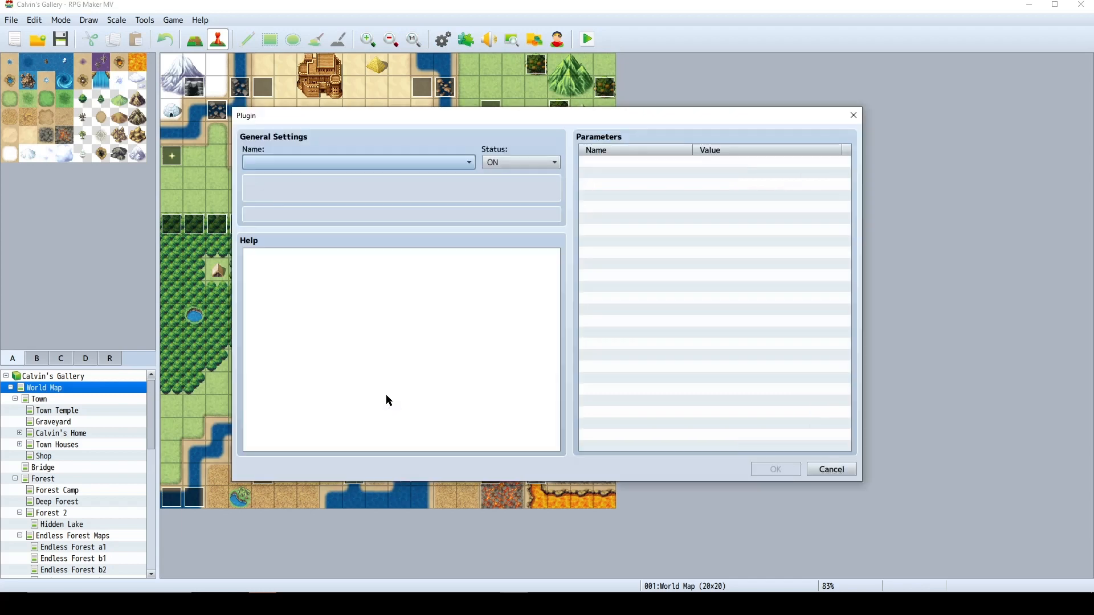
click(354, 163)
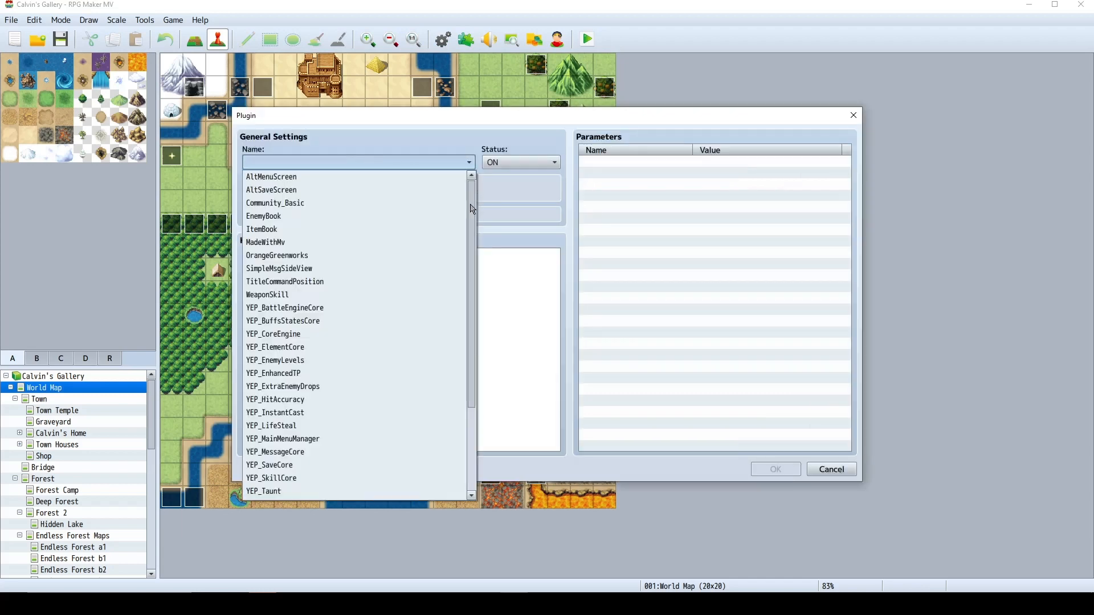
drag(471, 209, 481, 330)
click(482, 334)
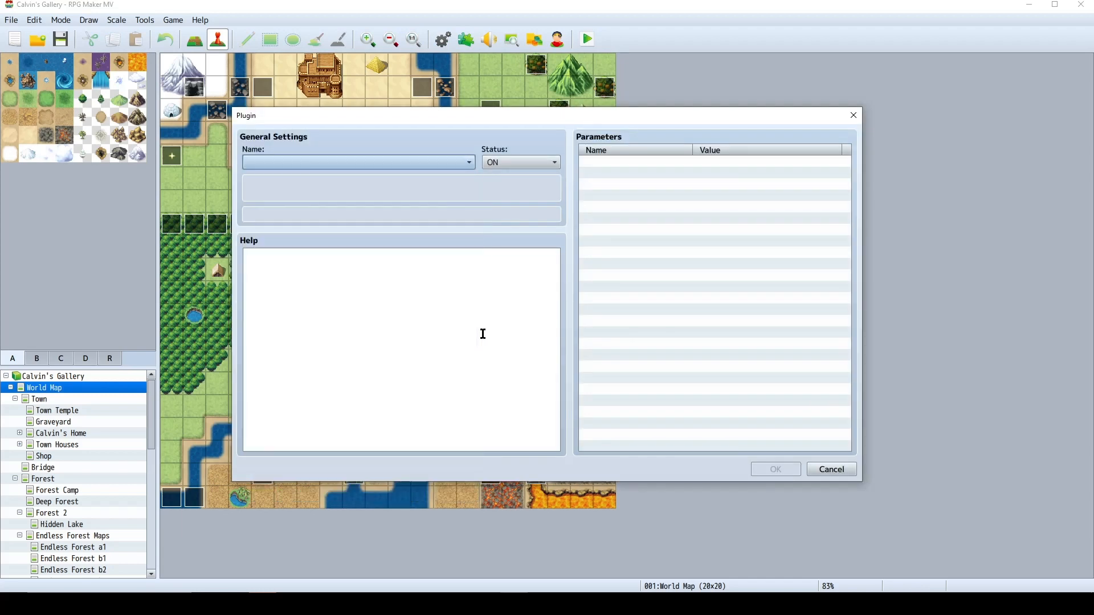
click(468, 164)
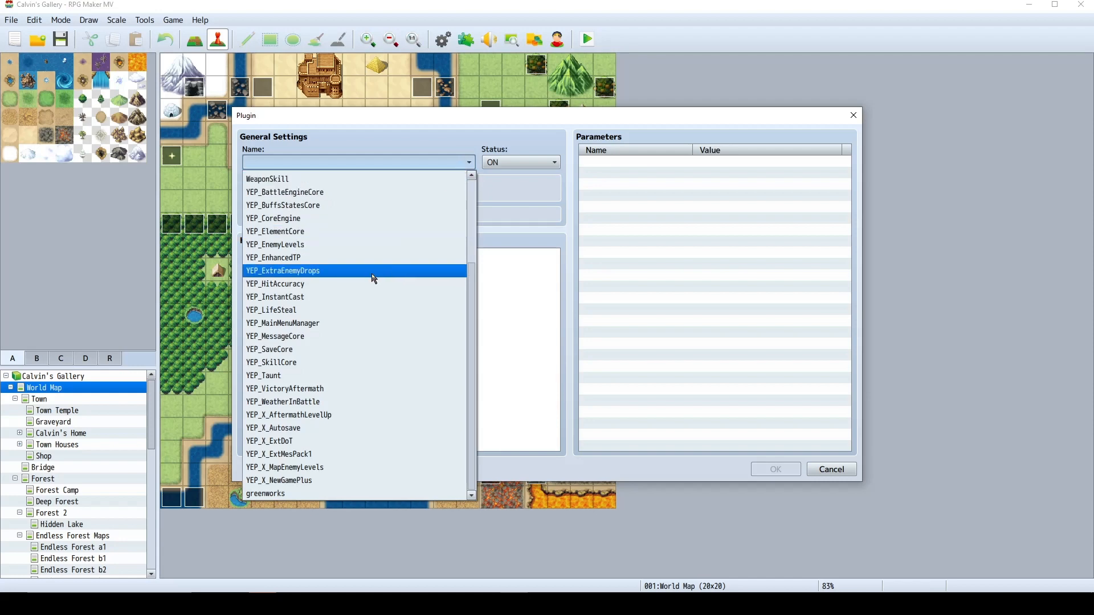
click(356, 284)
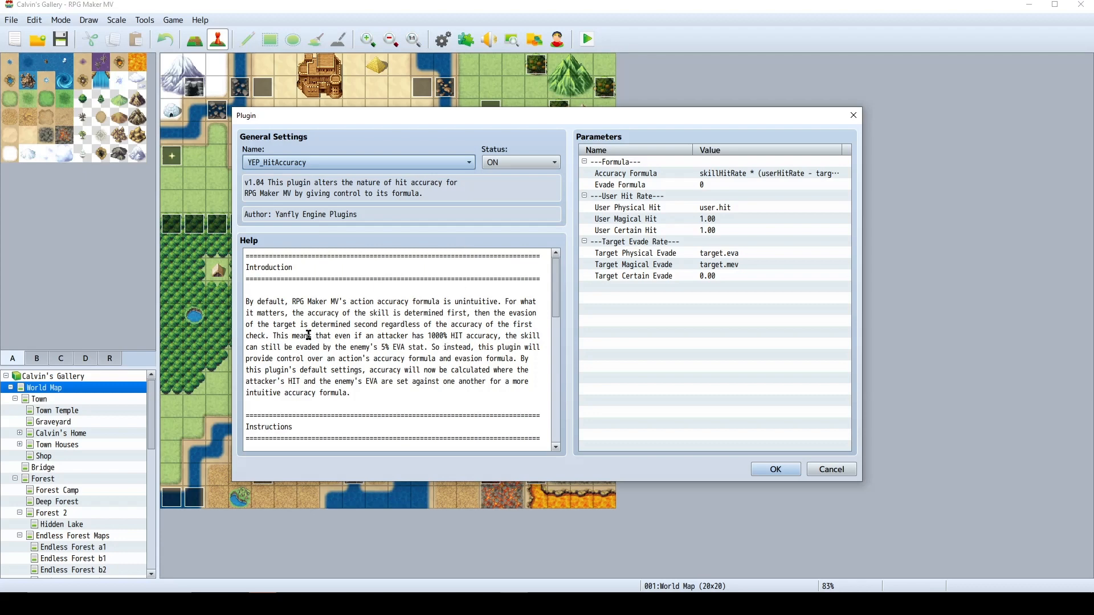
Read the YEP_HitAccuracy help introduction, marking the passages on 1000% HIT accuracy and the 5% EVA stat
drag(263, 336, 531, 336)
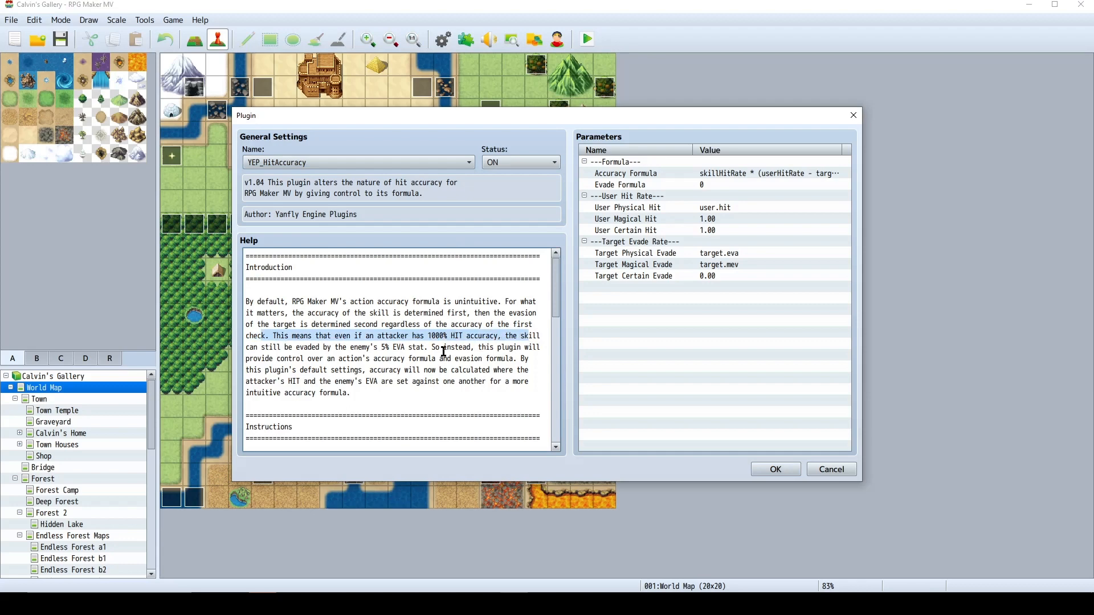
drag(428, 349, 377, 349)
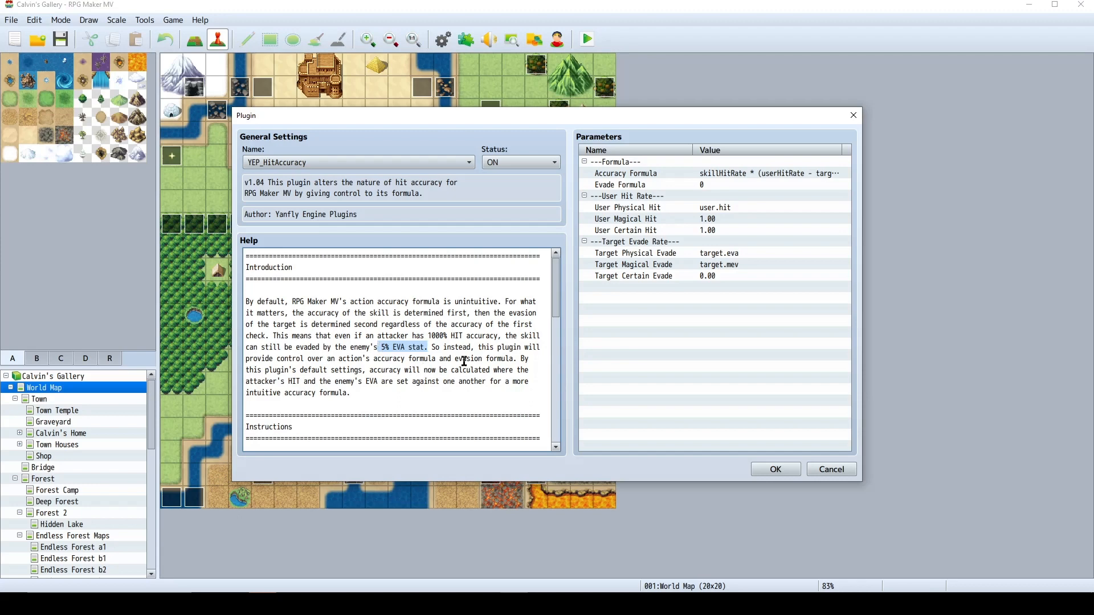
click(485, 362)
drag(381, 347, 426, 346)
click(480, 394)
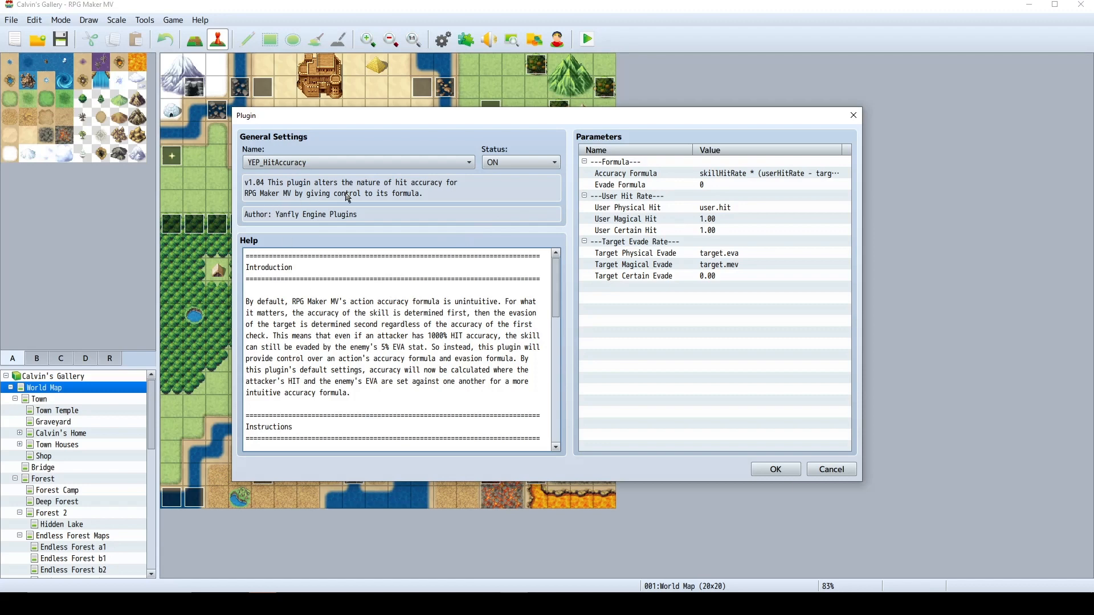
Read the plugin's instructions on the hit and evade rate variables, and inspect the full Accuracy Formula parameter without changing it
scroll(482, 370, down, 2)
scroll(482, 370, down, 7)
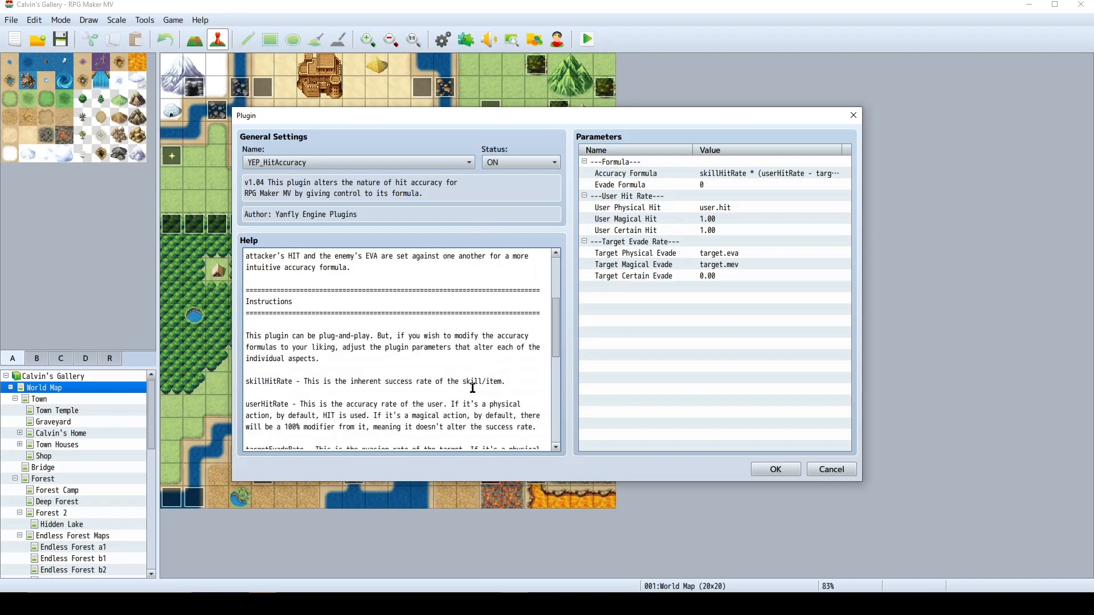
scroll(491, 374, down, 3)
scroll(489, 374, up, 5)
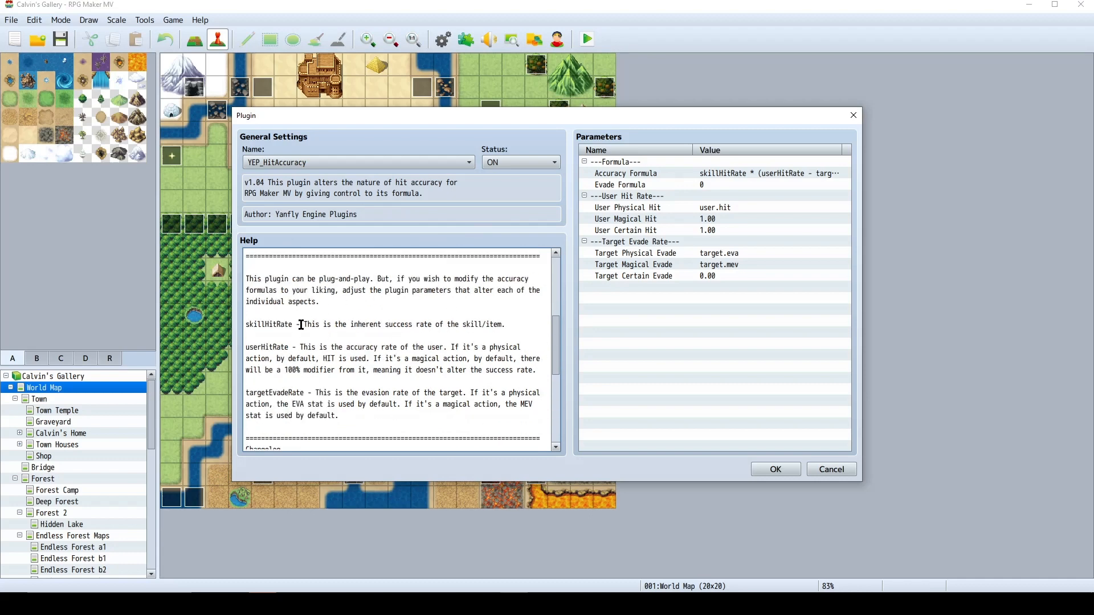
double_click(696, 172)
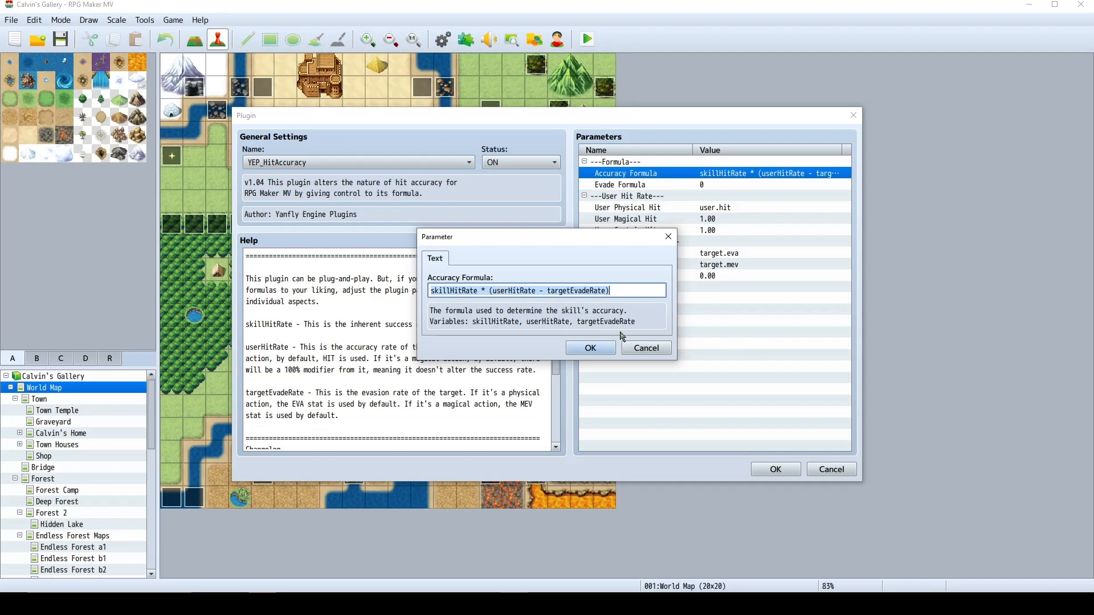
click(635, 347)
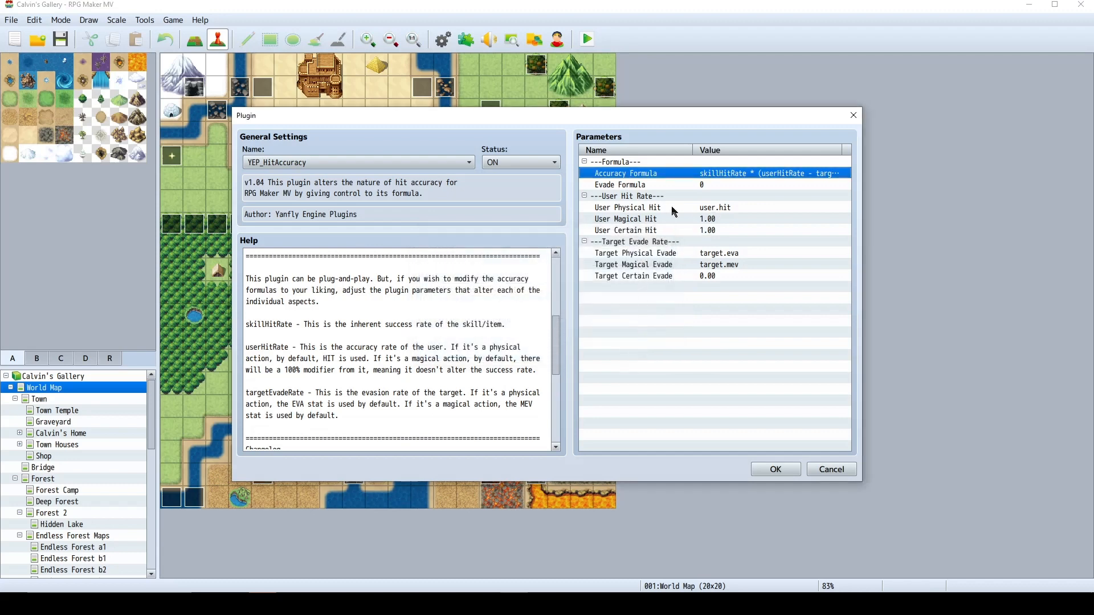
Examine the targetEvadeRate, userHitRate and skillHitRate terms in the Accuracy Formula, leaving the formula as it is
double_click(692, 174)
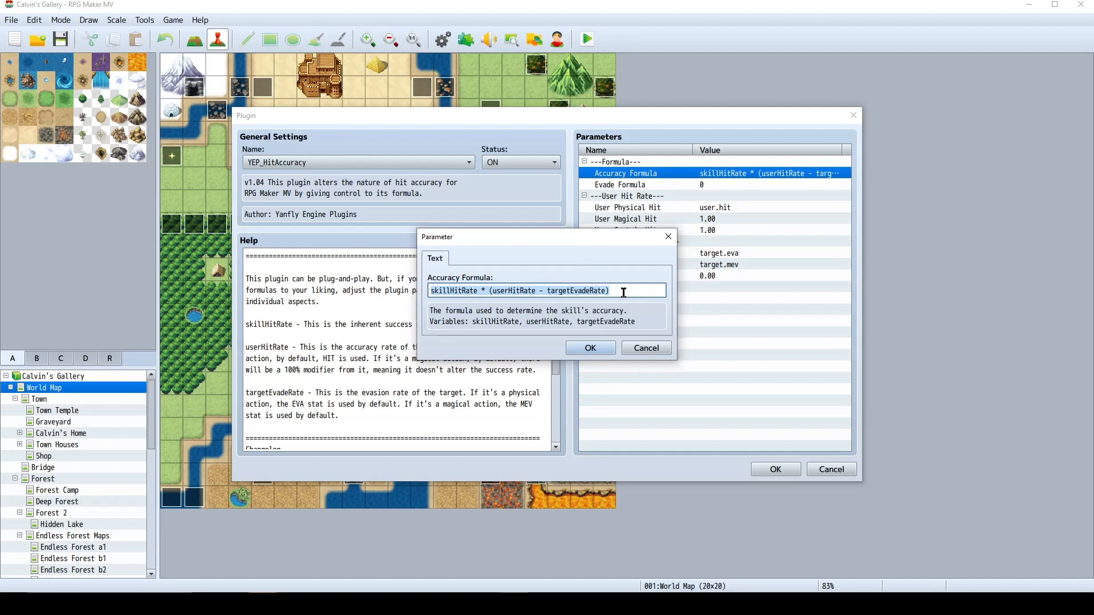
click(573, 295)
double_click(576, 292)
double_click(508, 290)
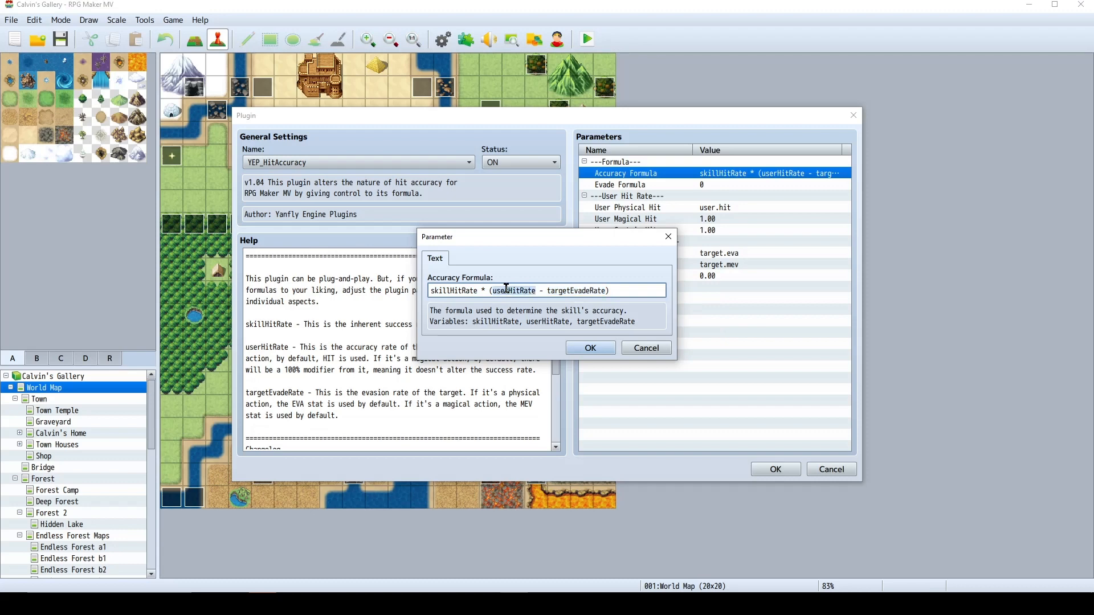
double_click(443, 291)
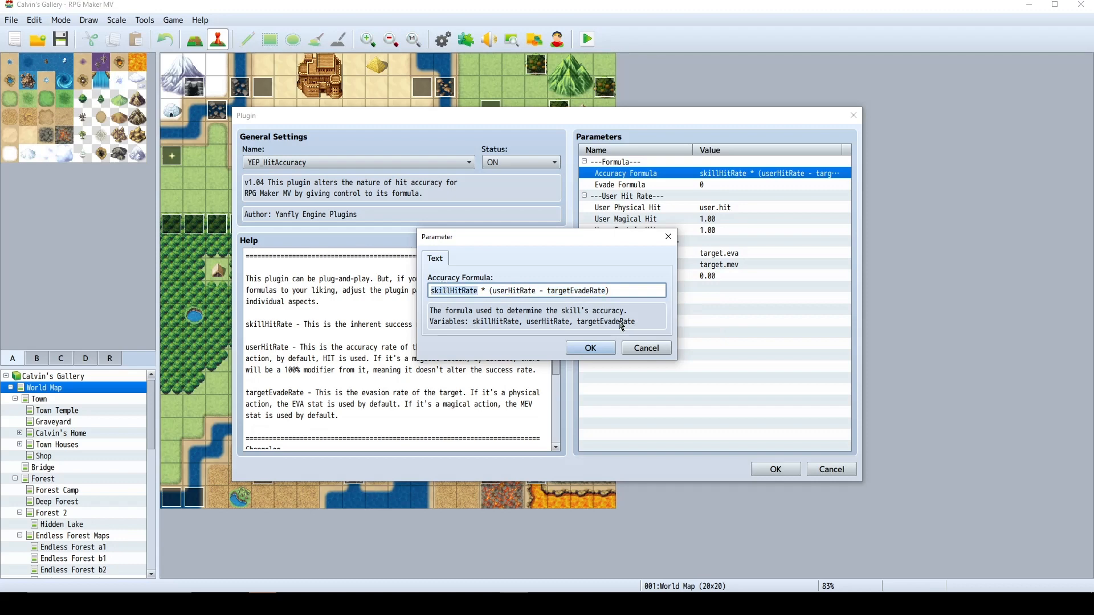
click(622, 287)
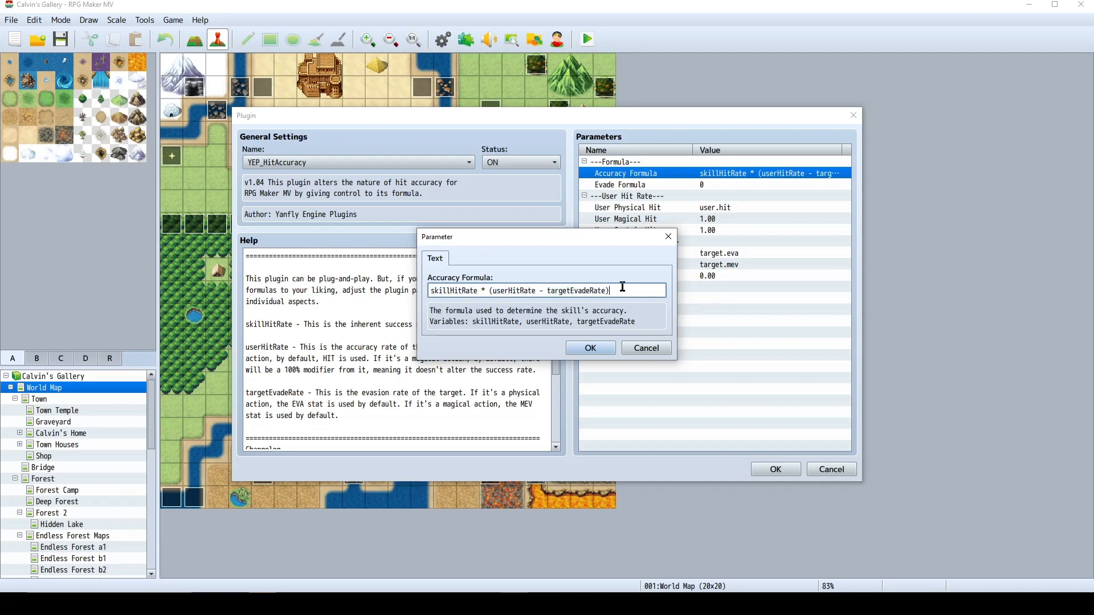
click(643, 344)
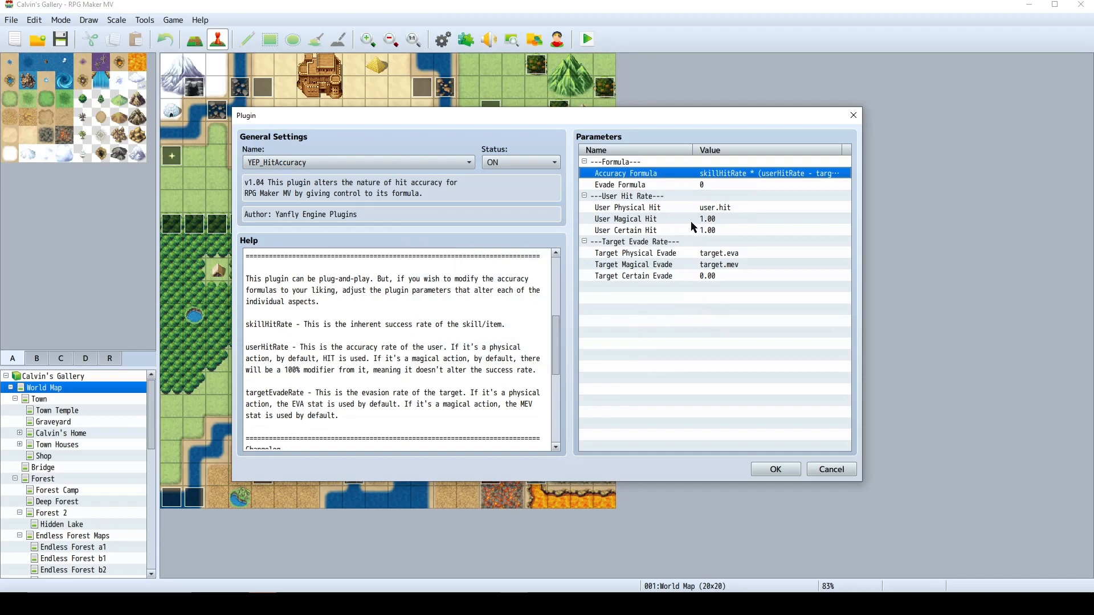
Copy the User Physical Hit formula and set the User Magical Hit parameter to user.hit as well
click(704, 231)
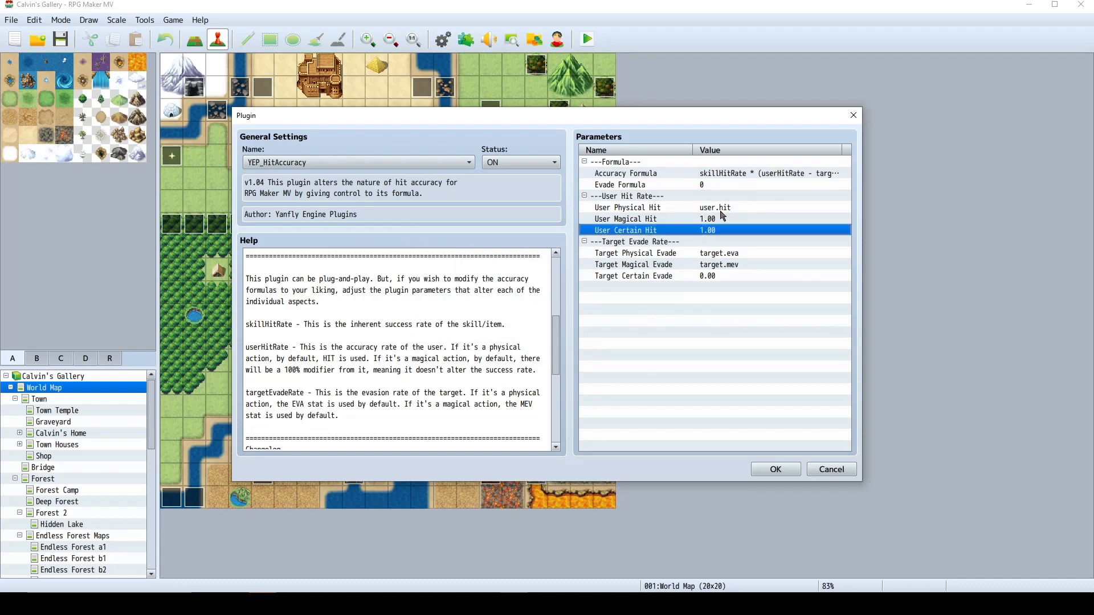
click(749, 220)
click(711, 210)
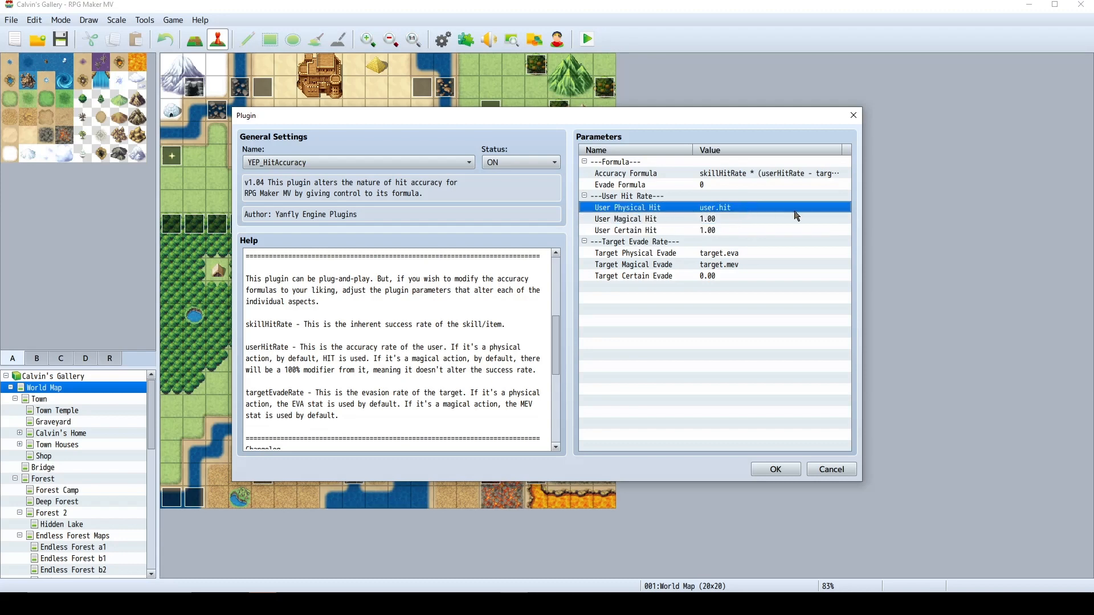
double_click(710, 209)
key(ctrl+c)
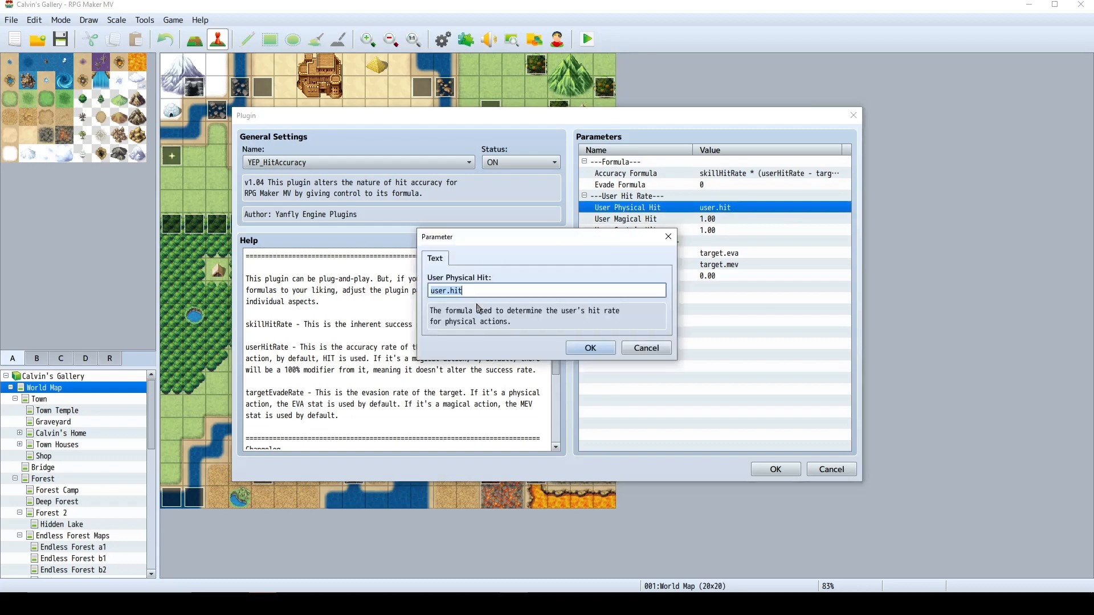
click(590, 348)
key(Down)
key(Return)
key(ctrl+v)
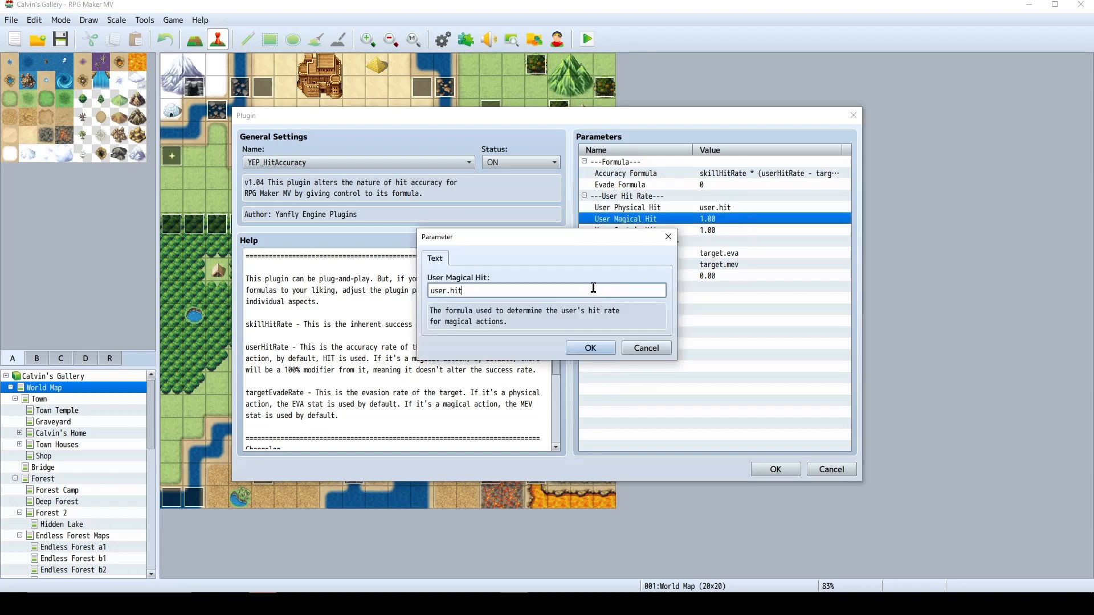
click(590, 348)
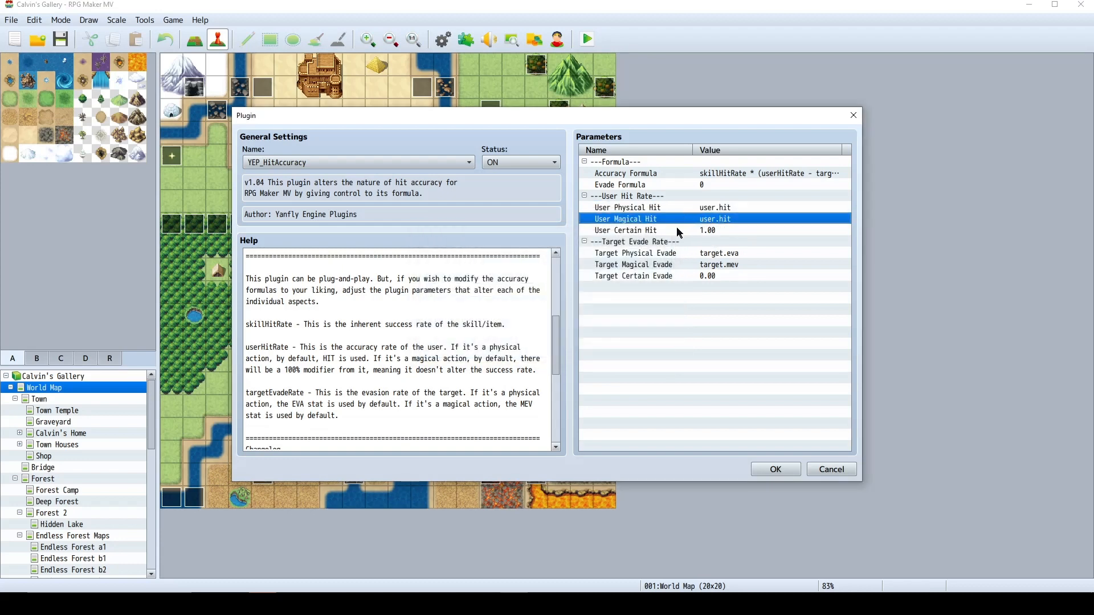
Review the User Certain Hit and Target Evade Rate parameters, and accept the YEP_HitAccuracy settings to add the plugin
click(678, 229)
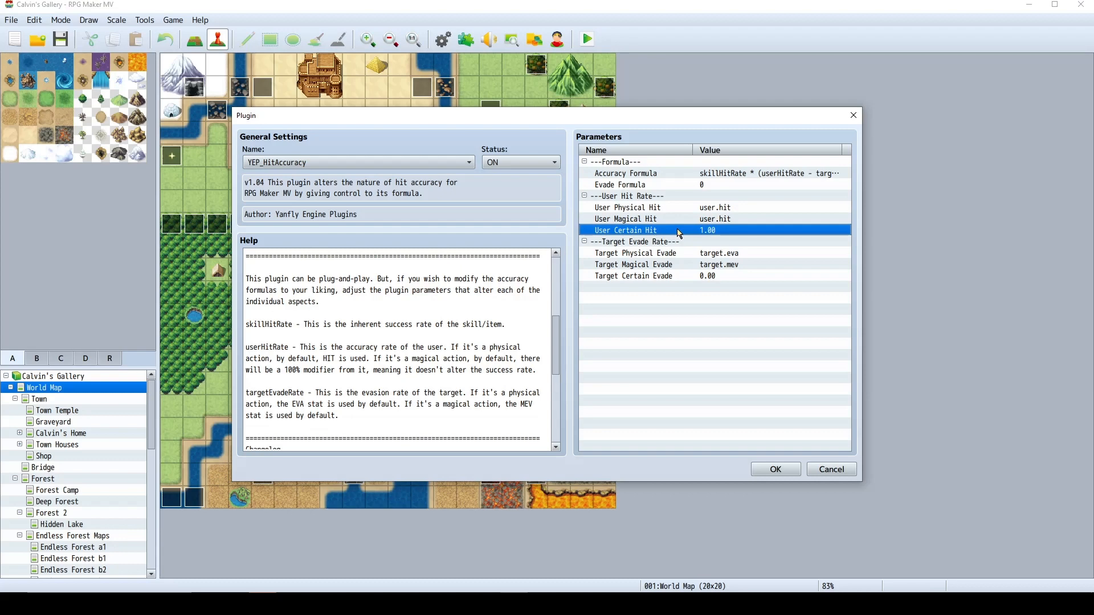
click(678, 254)
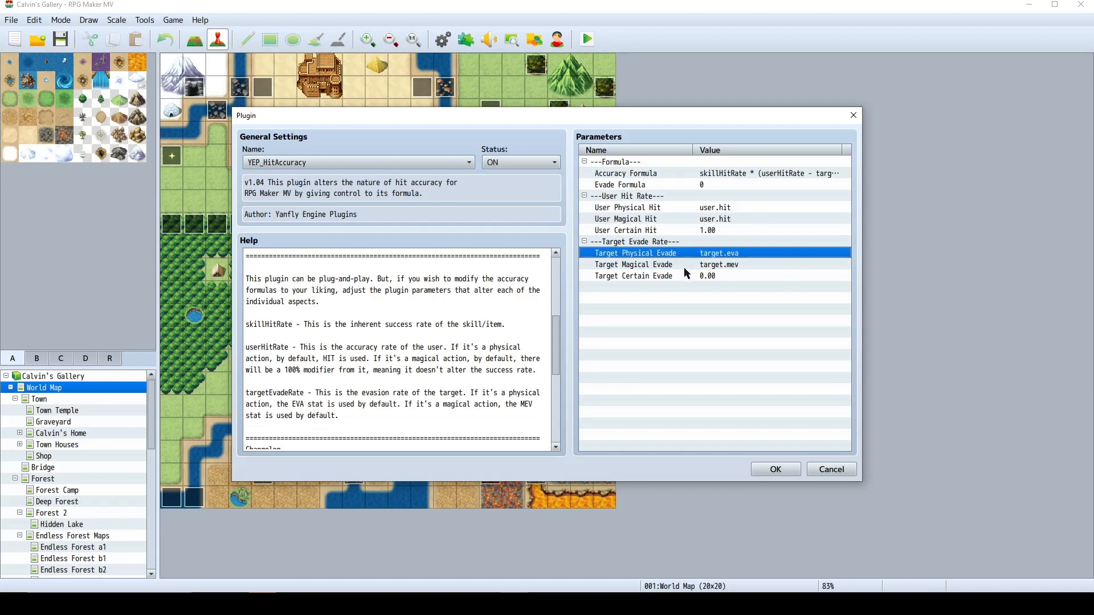
click(684, 267)
click(697, 256)
click(692, 266)
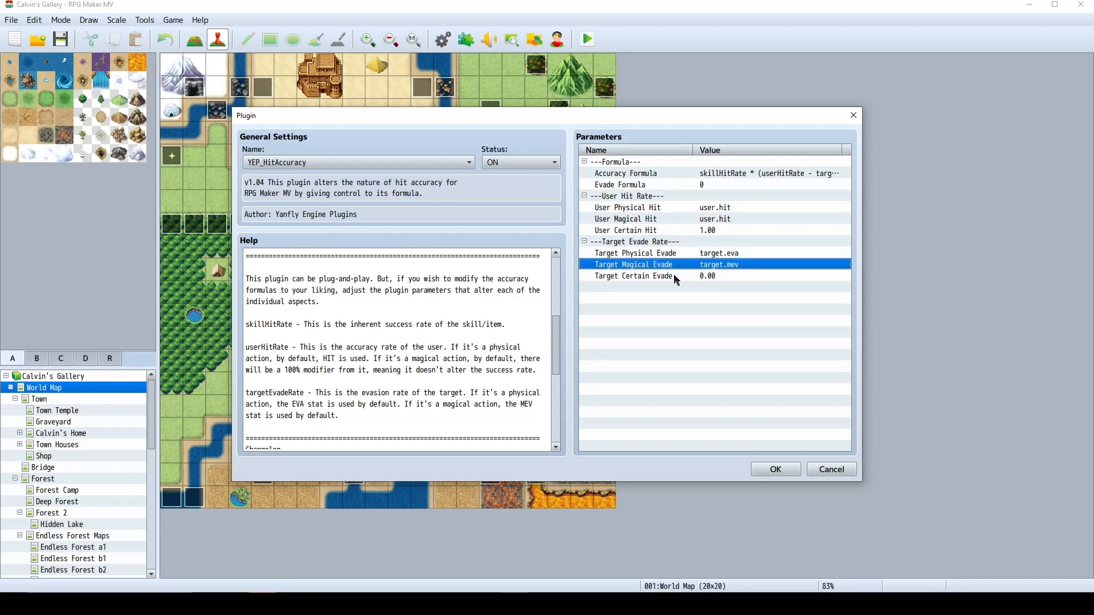
click(675, 277)
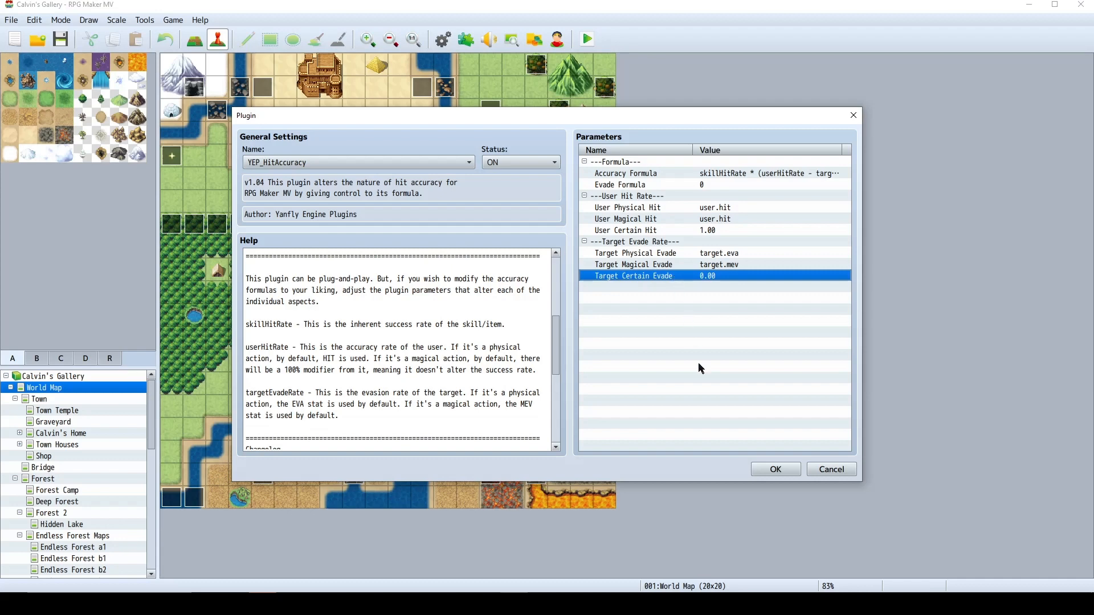
click(774, 469)
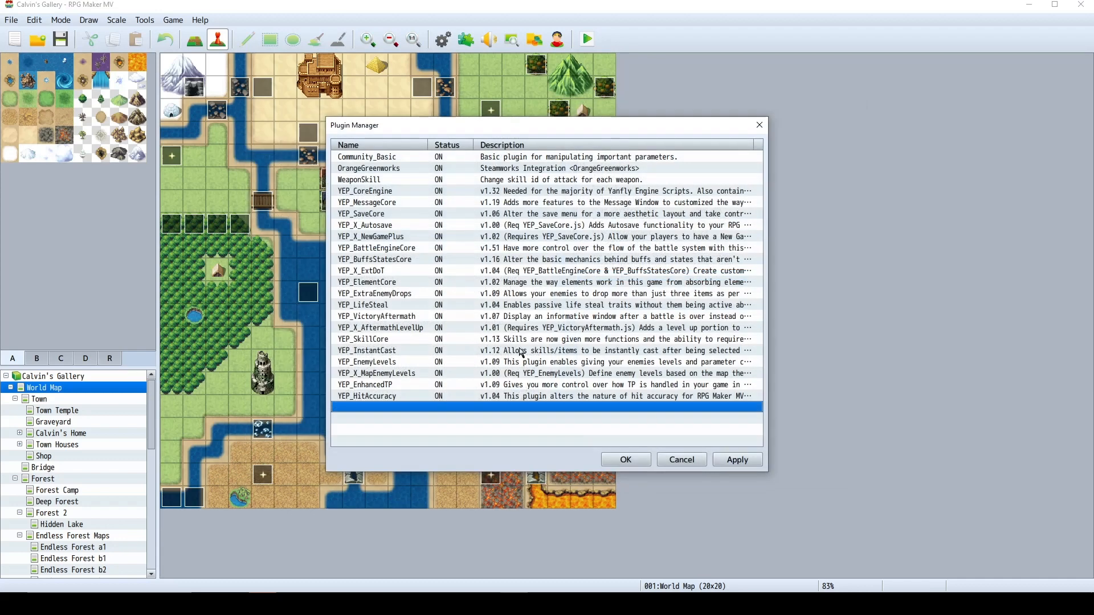
Move YEP_HitAccuracy up the plugin list so it sits between YEP_ExtraEnemyDrops and YEP_LifeSteal
click(421, 398)
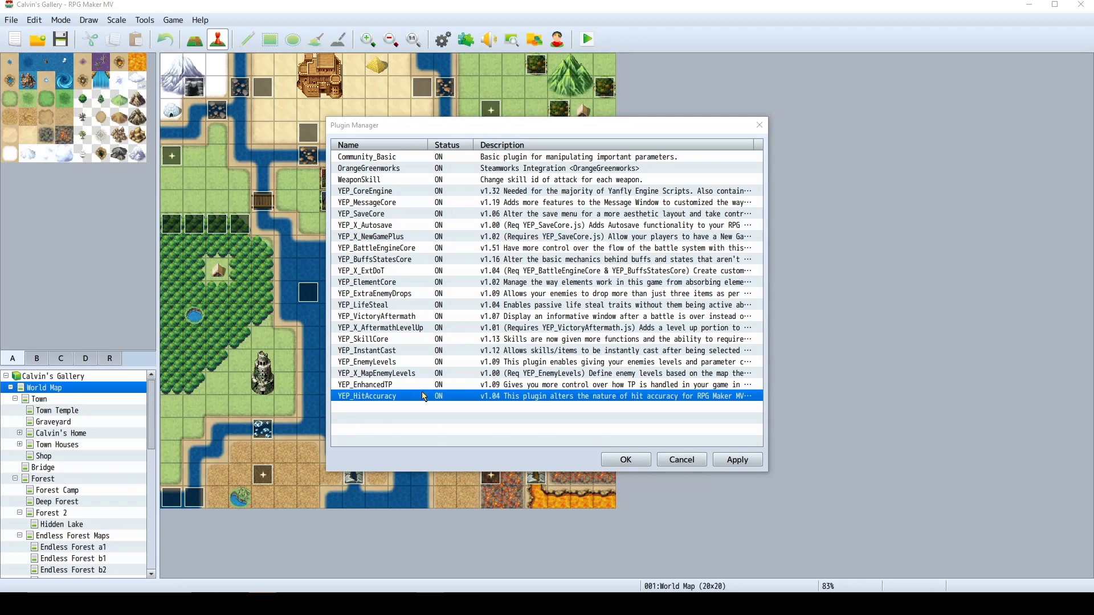
drag(413, 400, 419, 309)
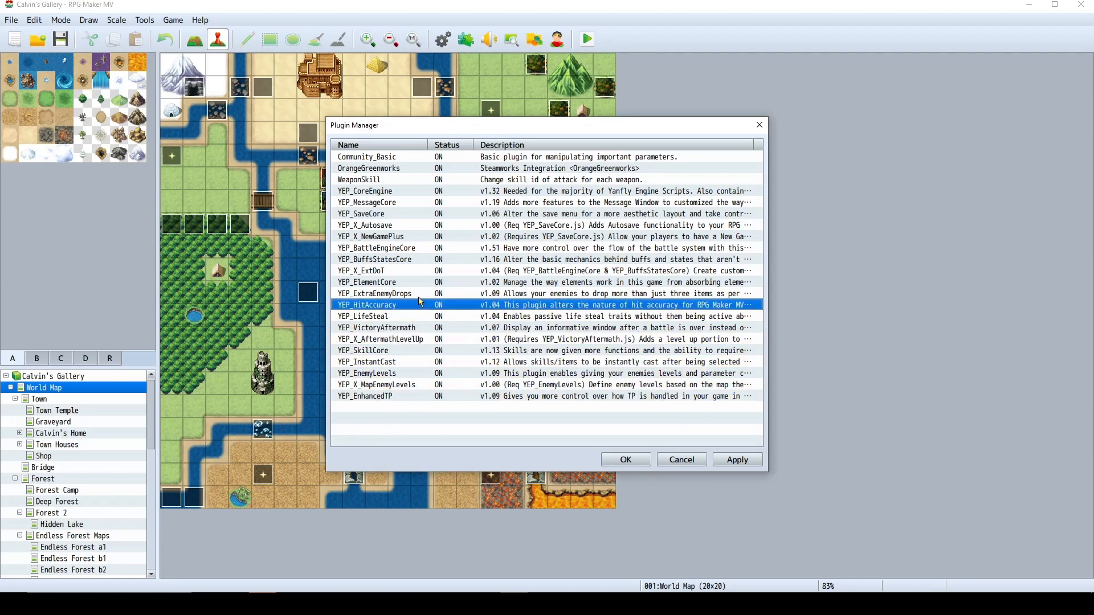
click(418, 297)
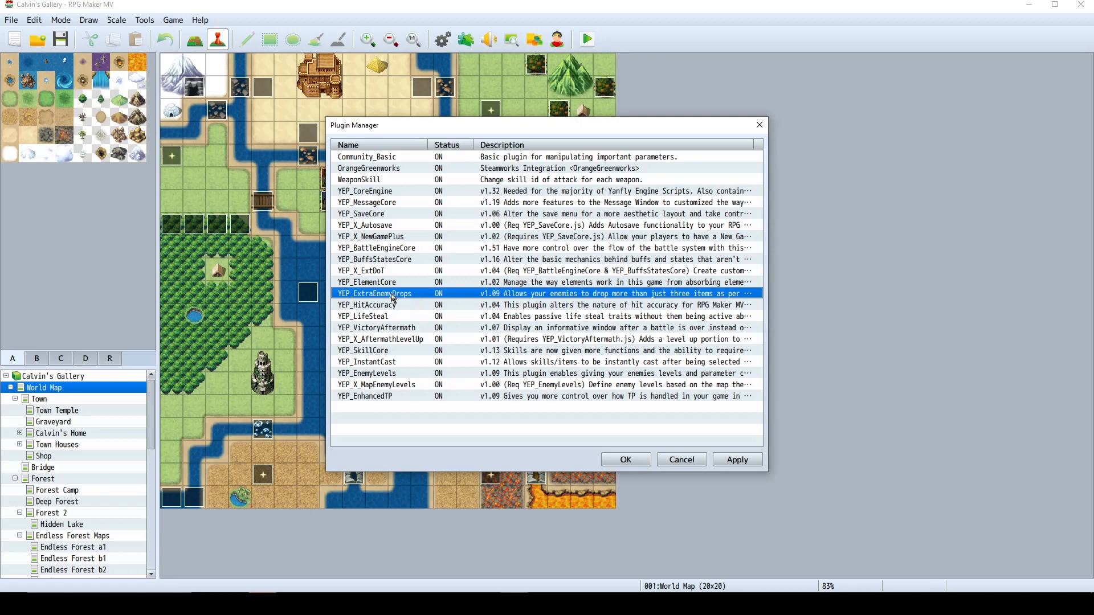
click(402, 305)
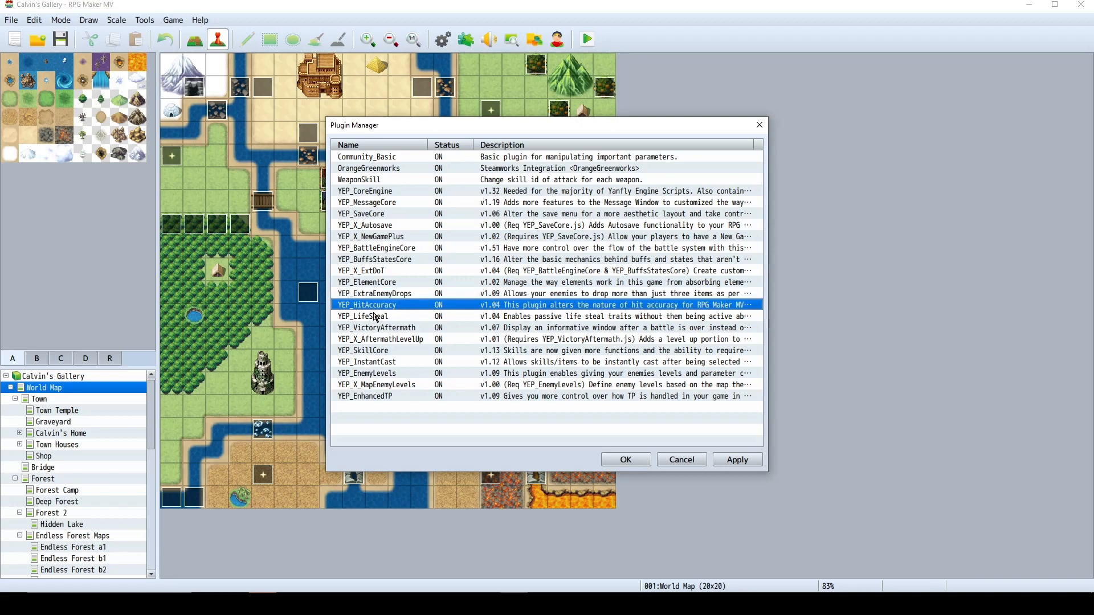
Apply the plugin list changes, close the Plugin Manager and save the project
click(744, 461)
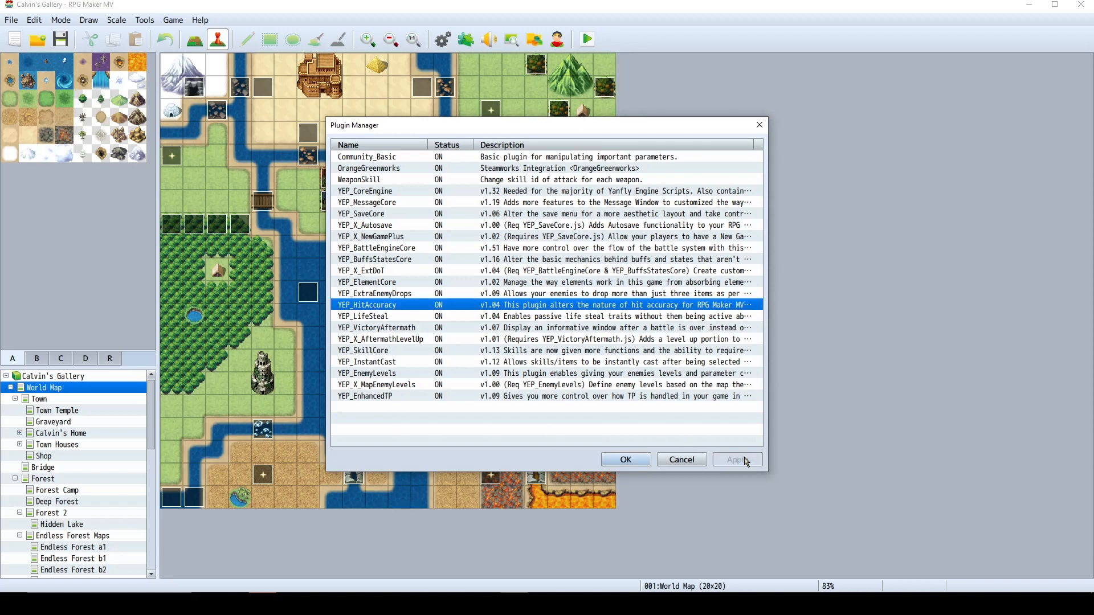
click(650, 459)
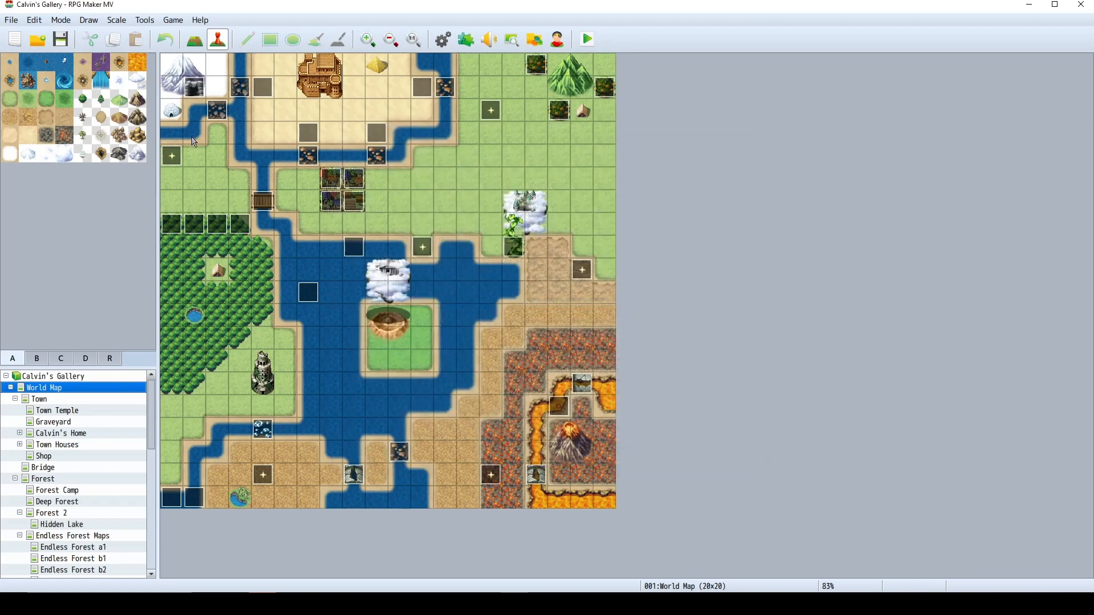
click(61, 40)
Reopen the Plugin Manager, start a new entry below YEP_EnhancedTP and choose the YEP_Taunt plugin for it
click(466, 39)
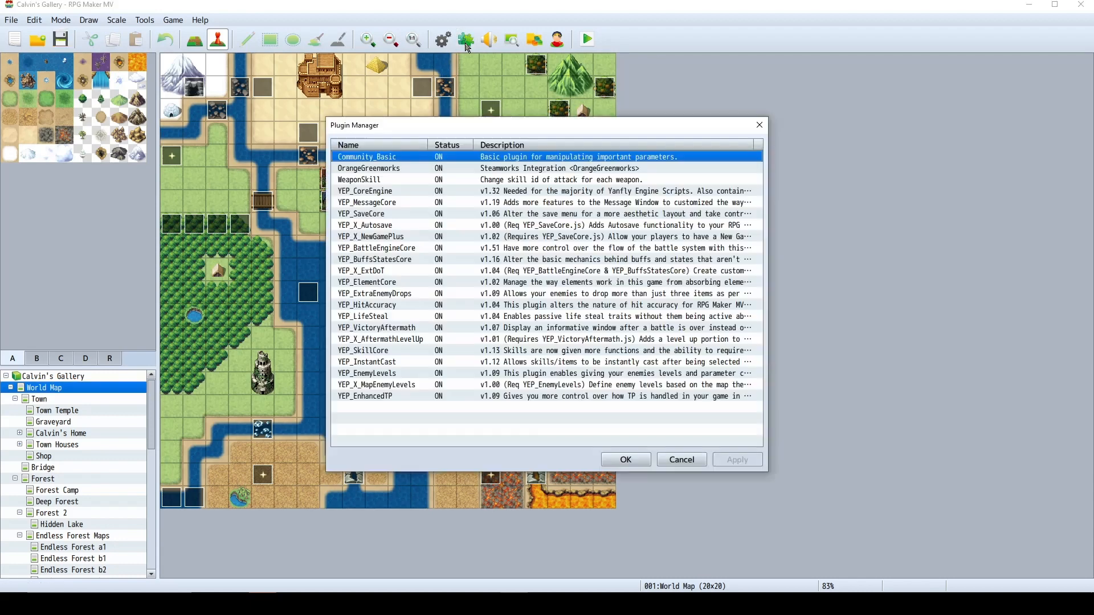
double_click(392, 407)
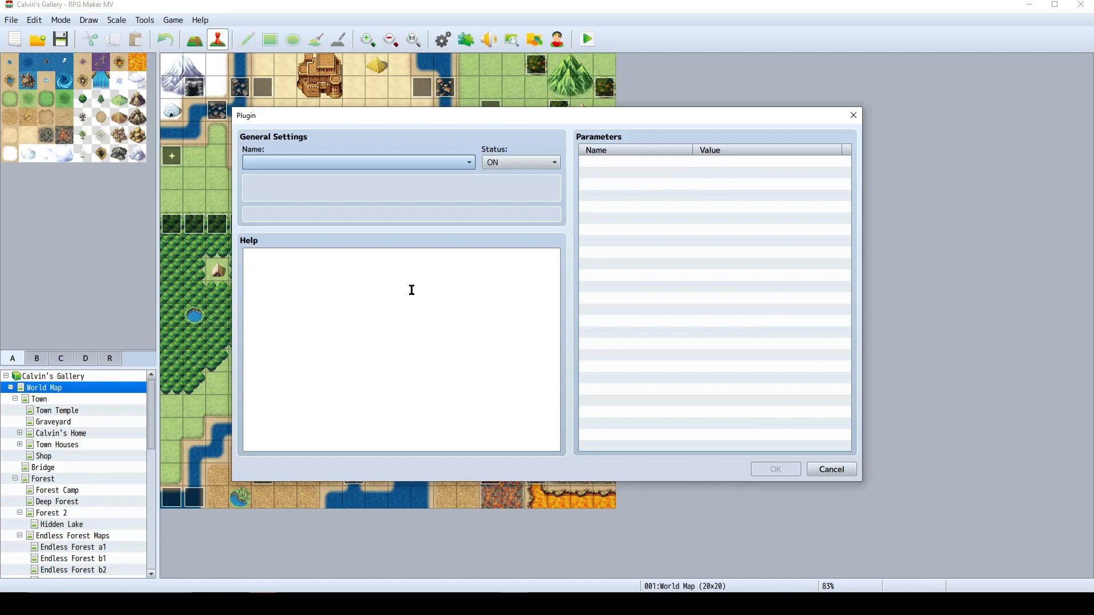
click(337, 164)
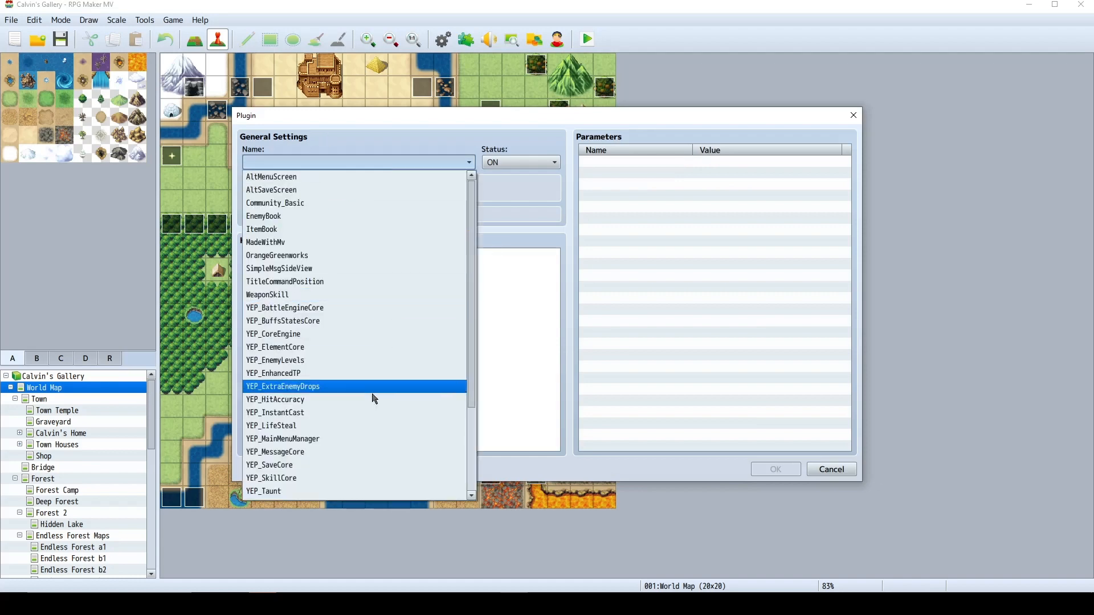
click(323, 492)
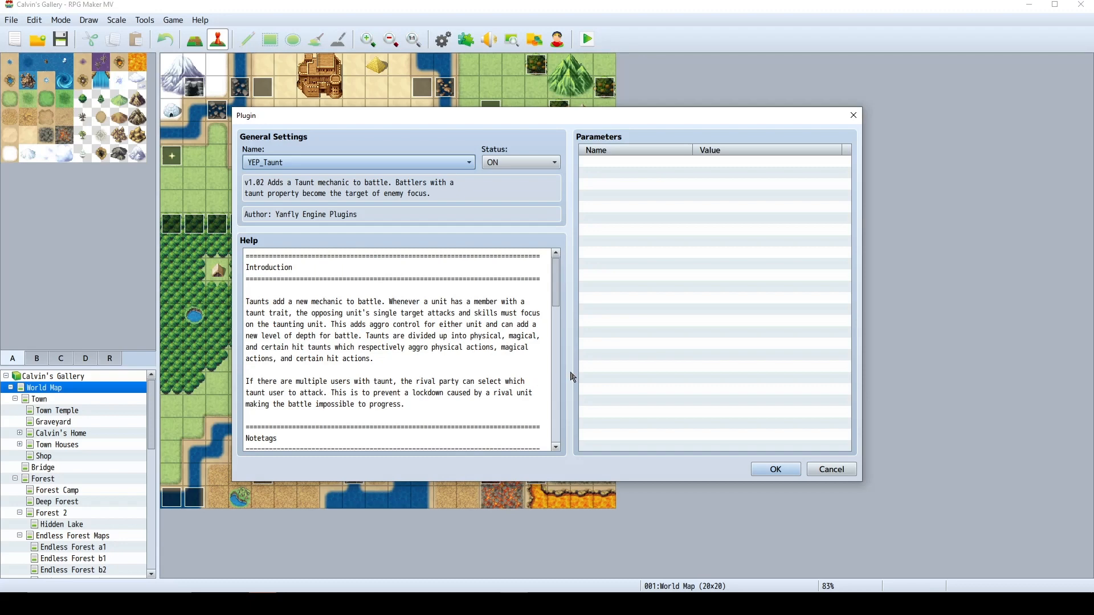
Read the YEP_Taunt help, covering the introduction and the physical, magical, certain, null, ignore and bypass taunt notetags
scroll(435, 349, down, 4)
scroll(520, 374, down, 6)
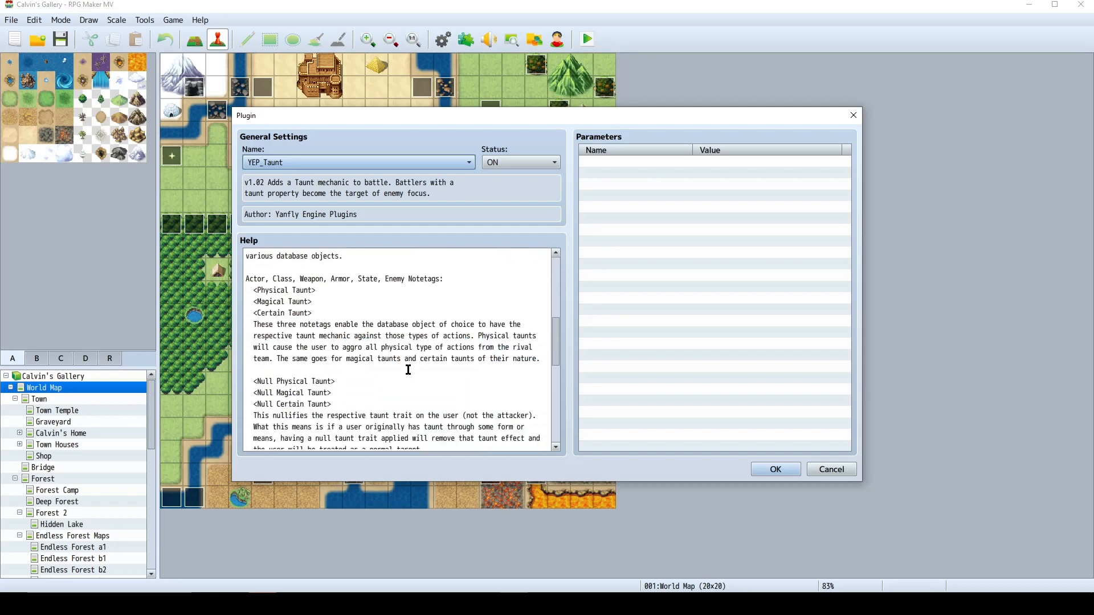
scroll(424, 371, down, 1)
scroll(473, 380, down, 1)
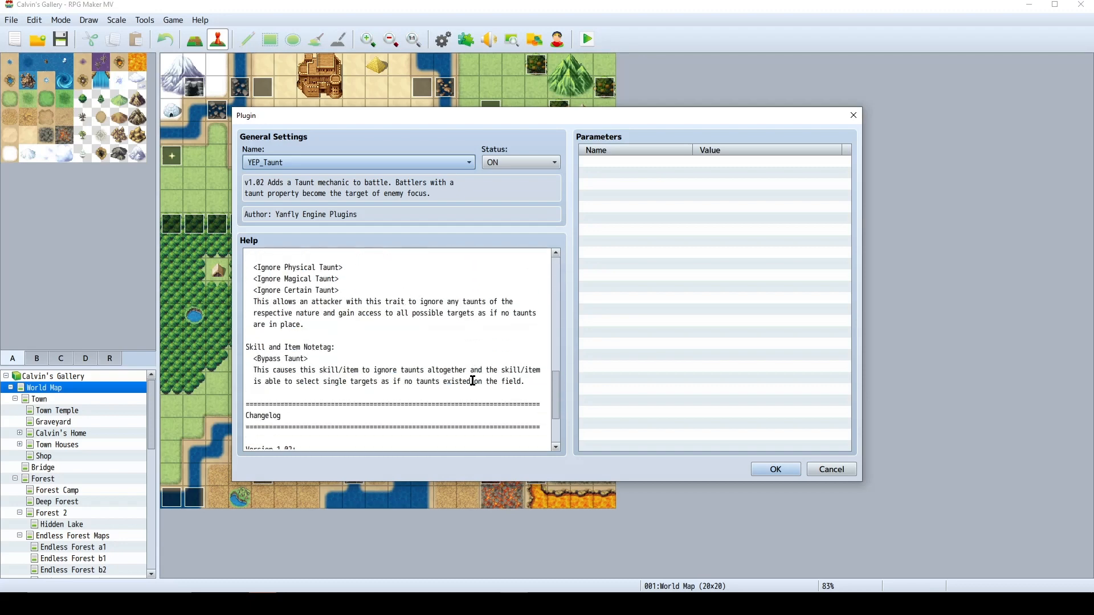
scroll(473, 381, up, 5)
scroll(472, 380, up, 6)
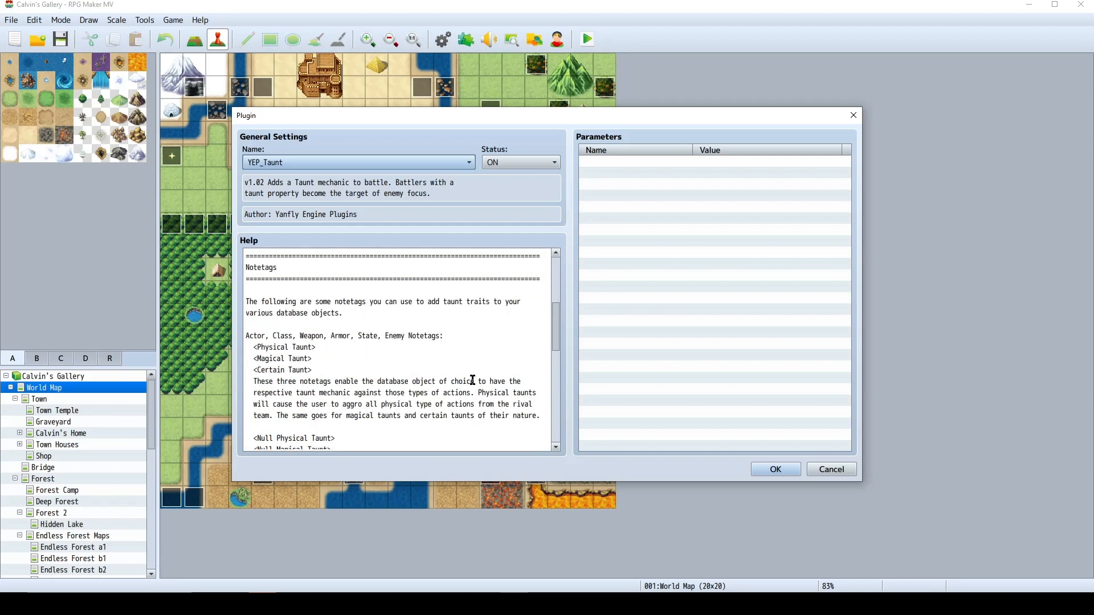
scroll(461, 376, down, 7)
scroll(461, 376, up, 1)
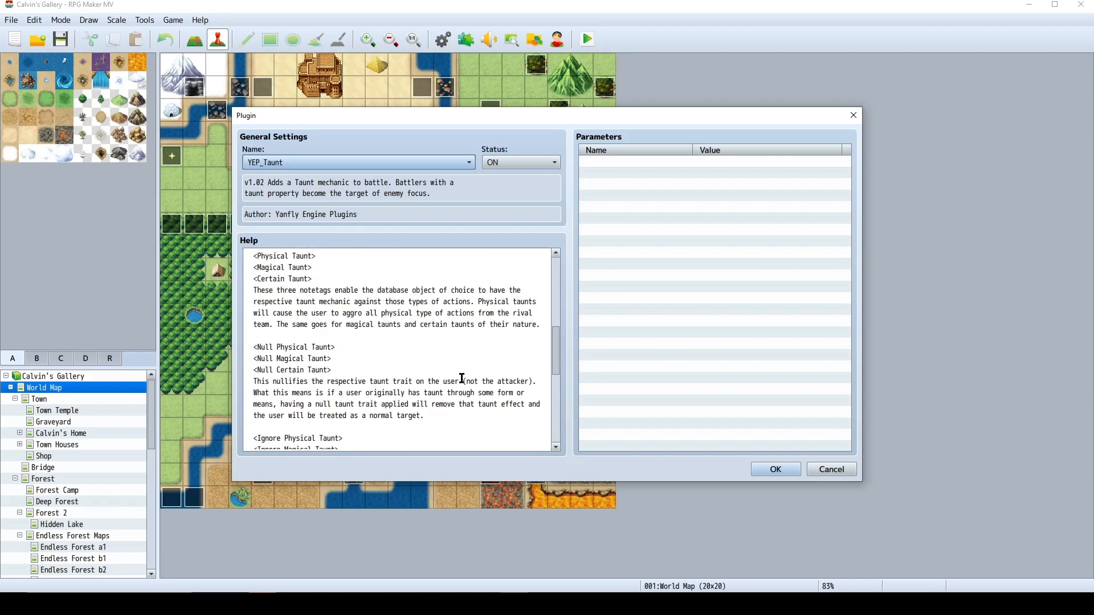
scroll(462, 378, up, 1)
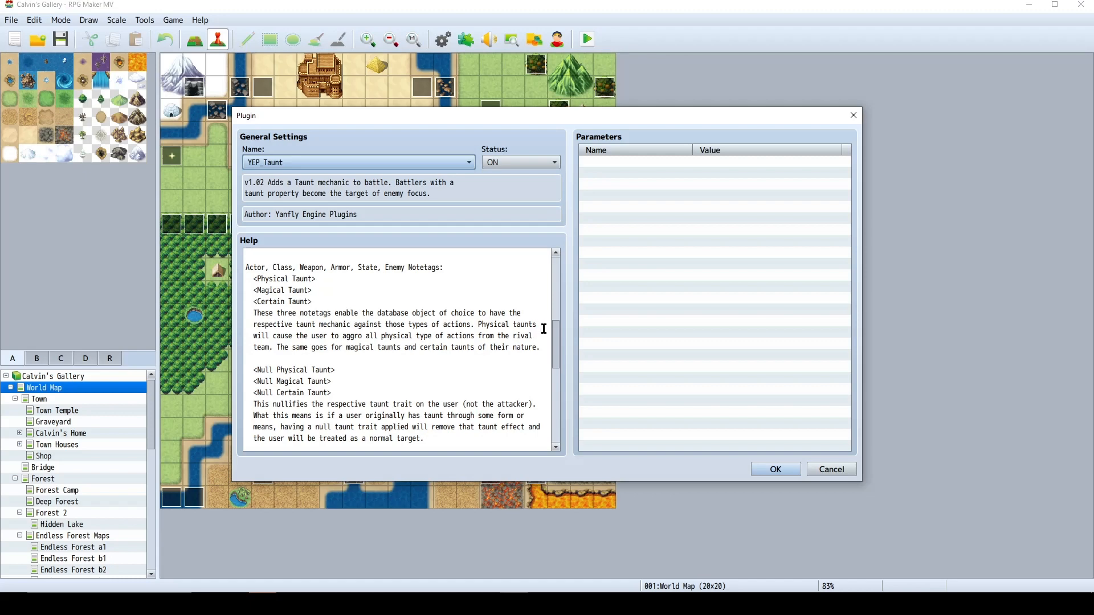
drag(557, 334, 559, 271)
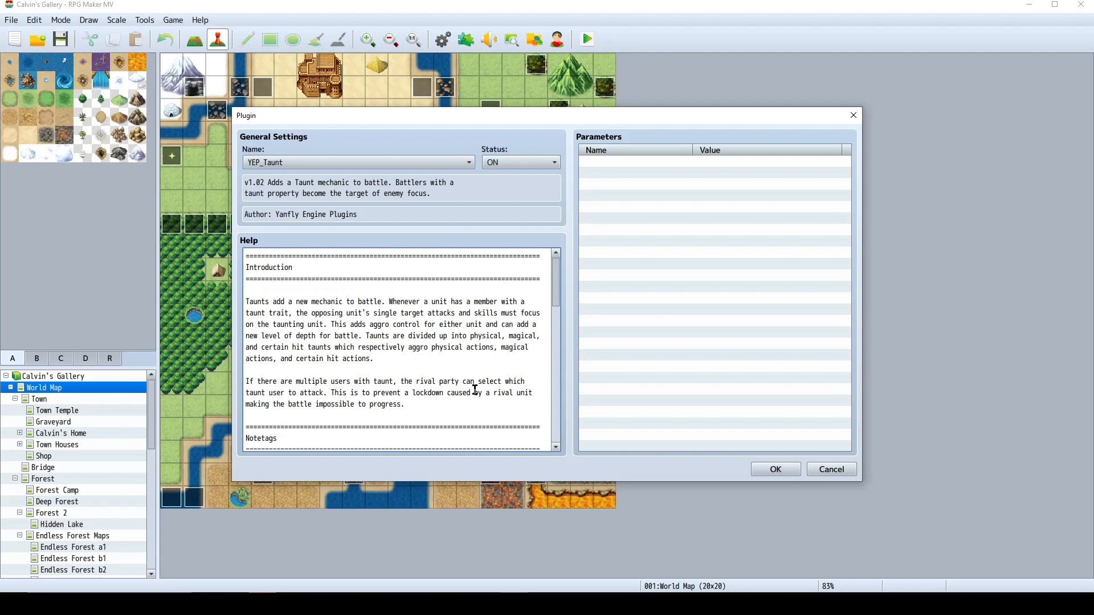
scroll(476, 389, down, 6)
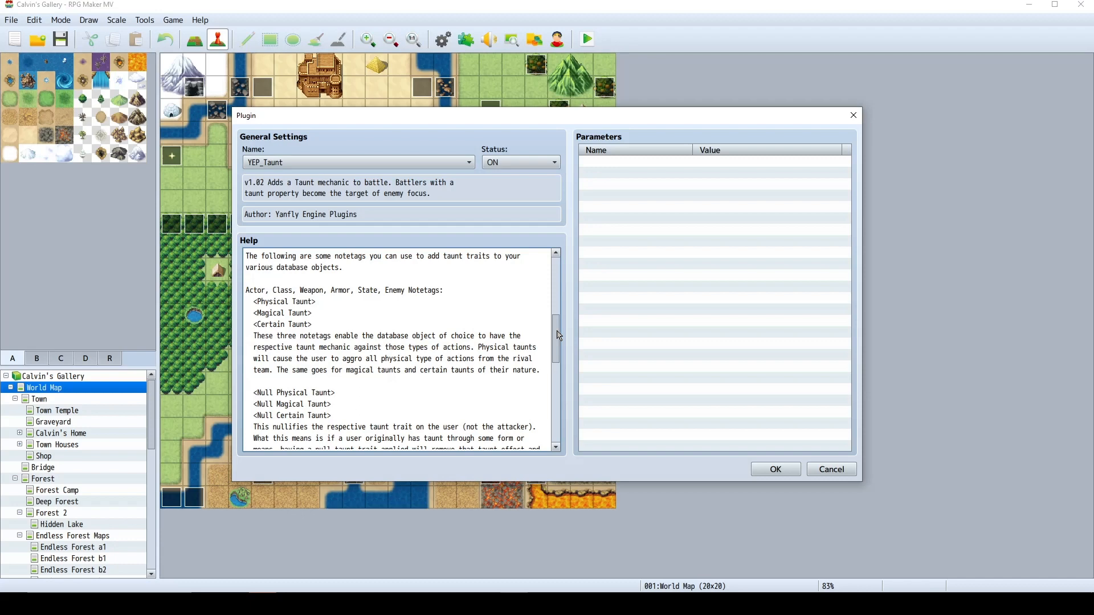
drag(559, 336, 562, 272)
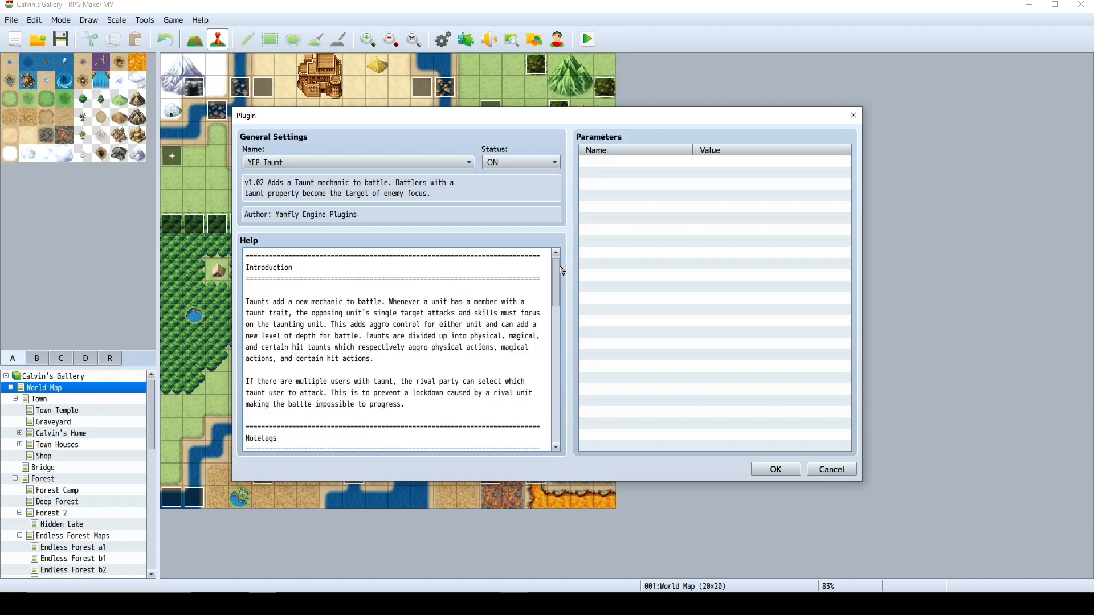
Confirm the YEP_Taunt entry and move it up the plugin list between YEP_LifeSteal and YEP_VictoryAftermath
click(776, 469)
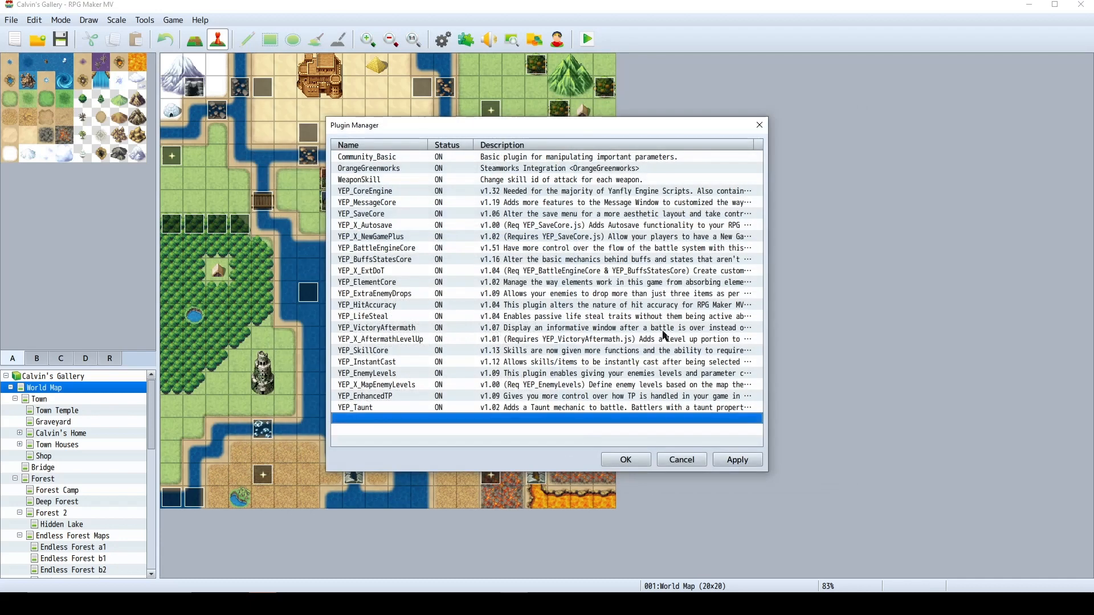
click(366, 406)
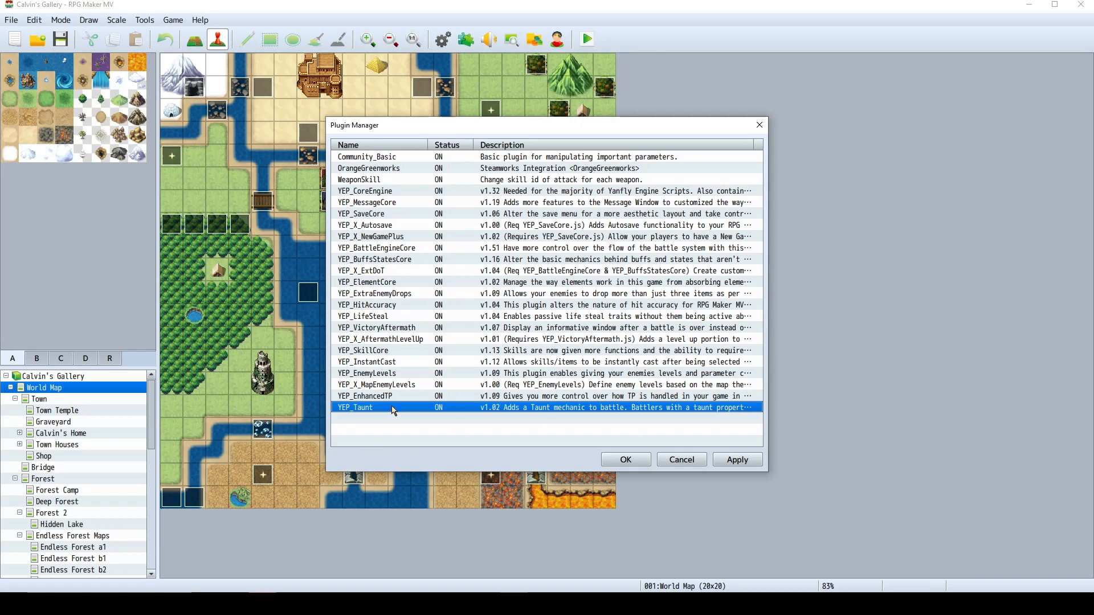
drag(393, 410, 411, 323)
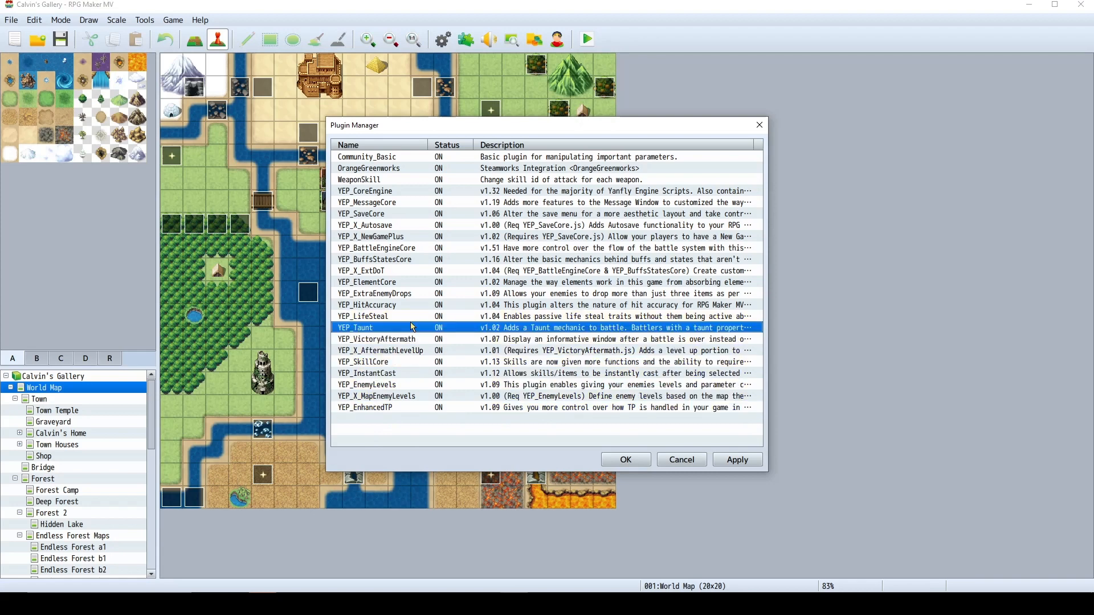
click(421, 339)
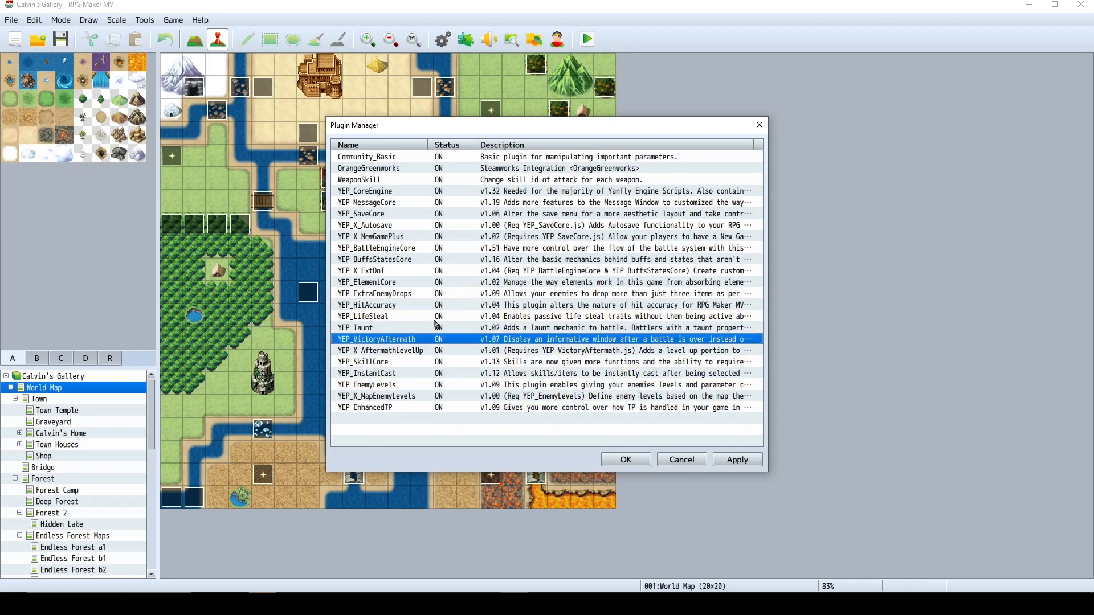
click(417, 327)
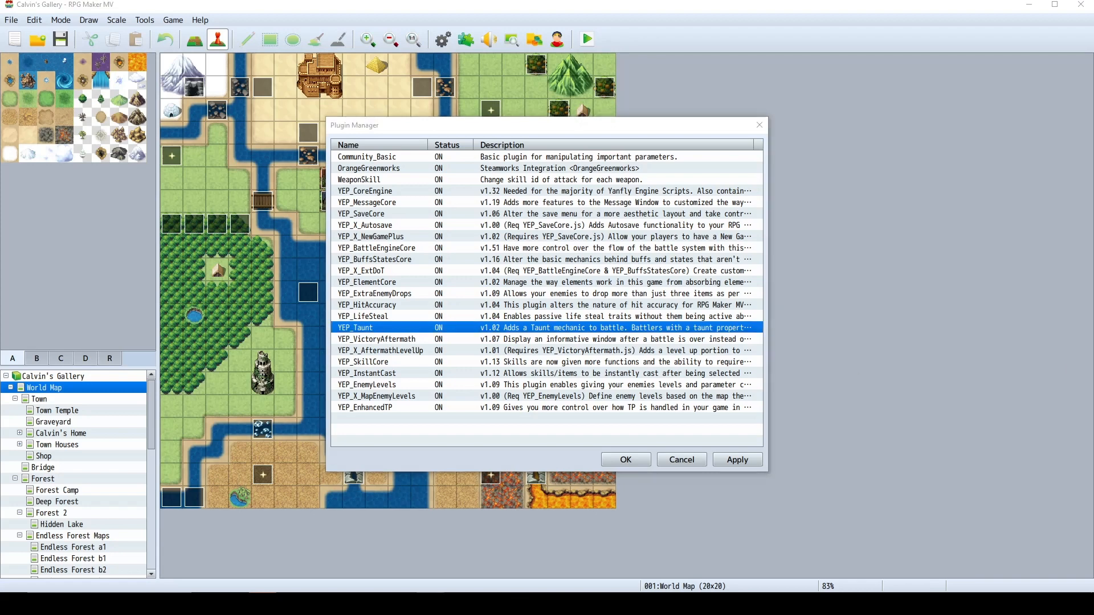
Switch to the Yanfly Engine Plugins wiki page in the browser and find the recommended load order note for Battle Plugins
drag(1093, 285, 495, 1)
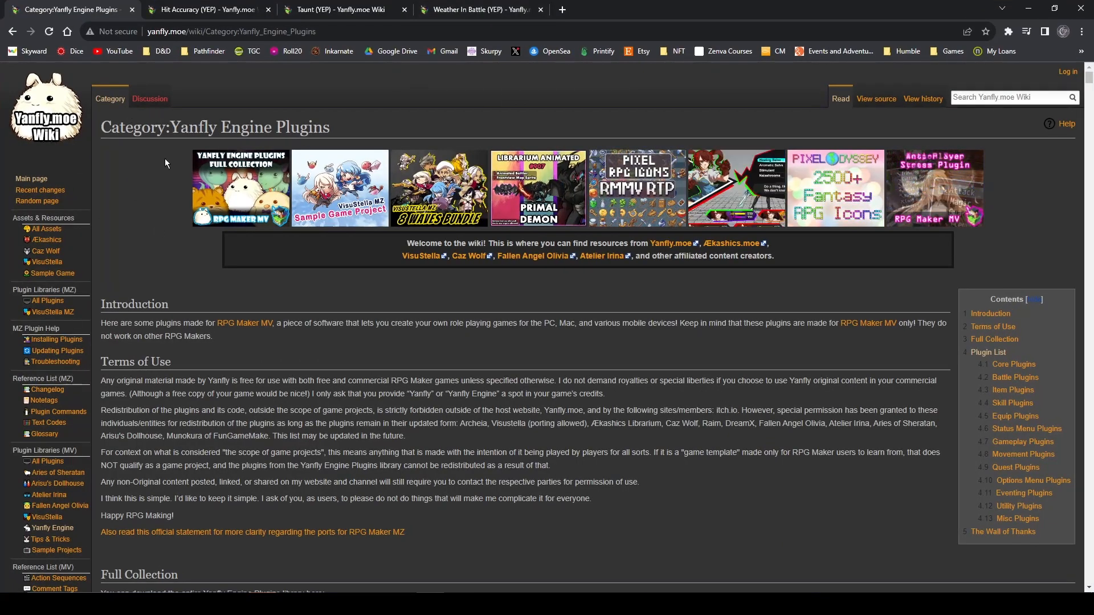
scroll(778, 462, down, 15)
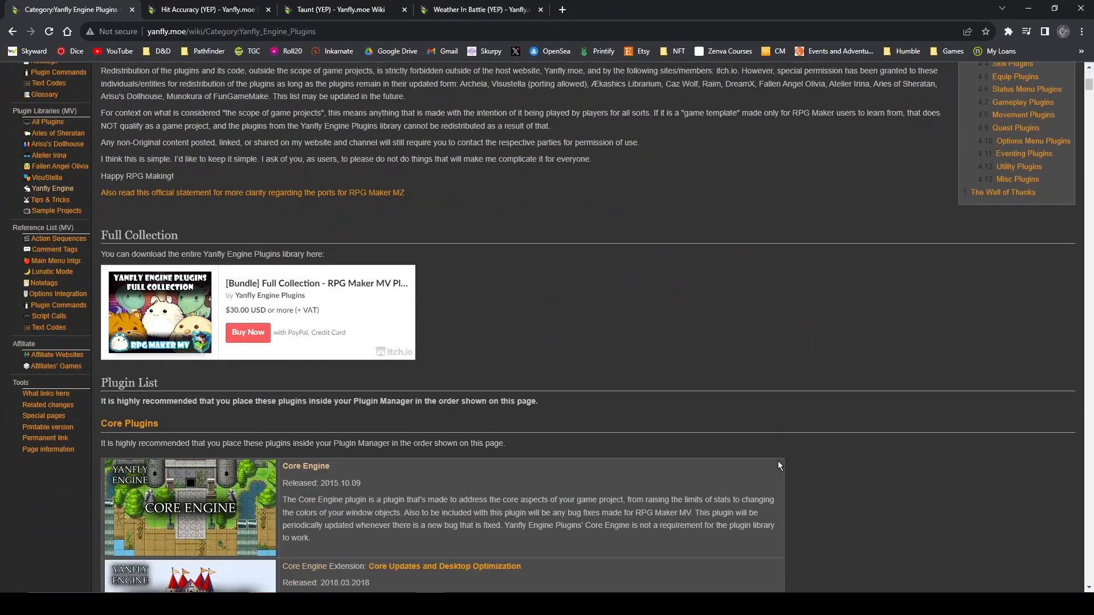
scroll(855, 409, down, 15)
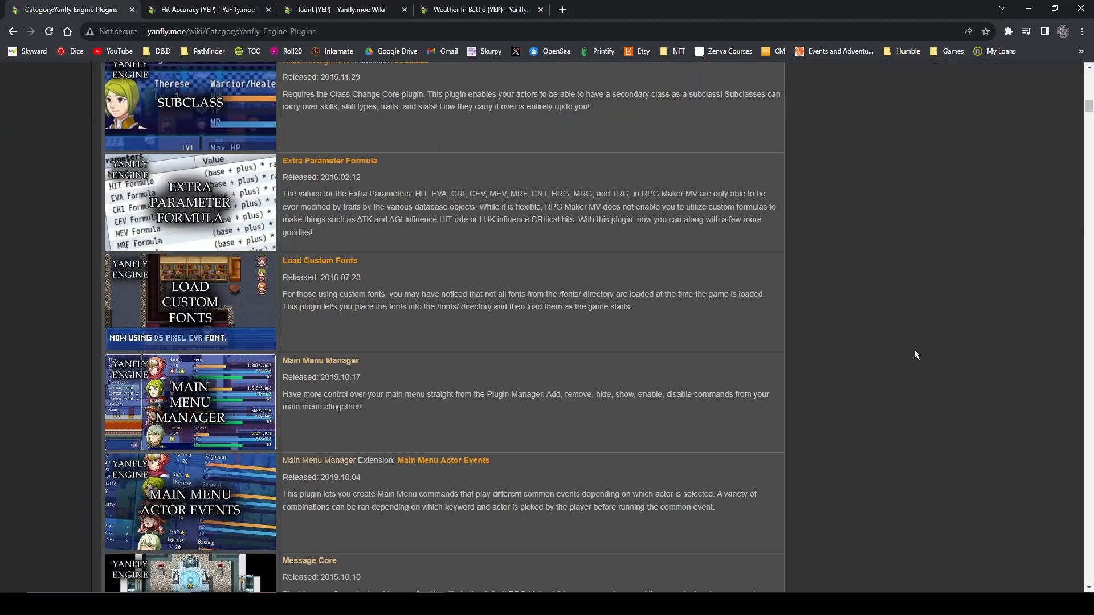
scroll(917, 351, down, 9)
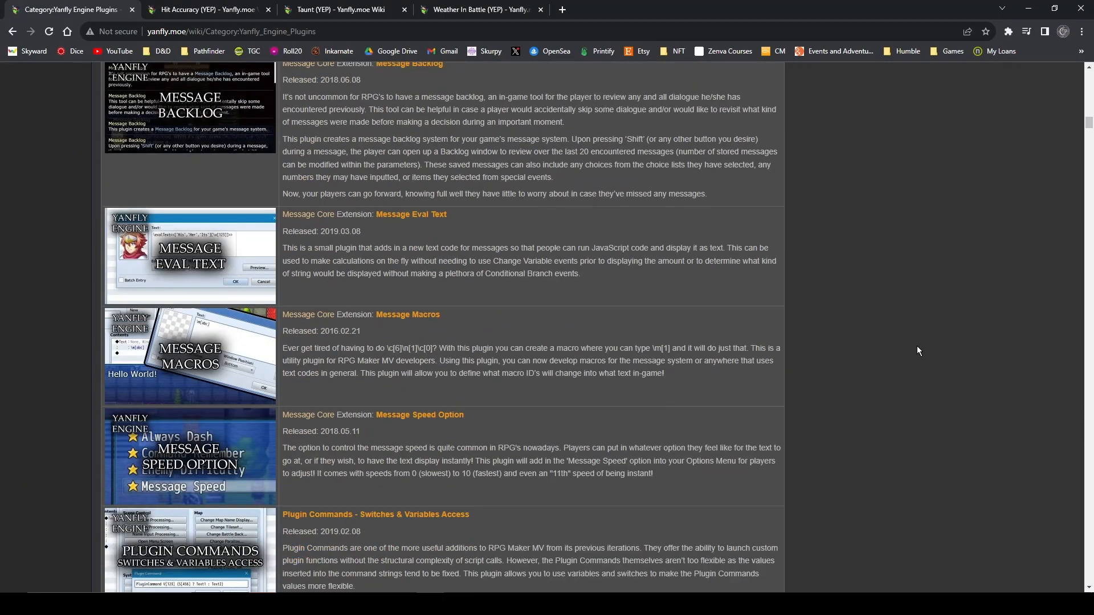
scroll(903, 376, down, 5)
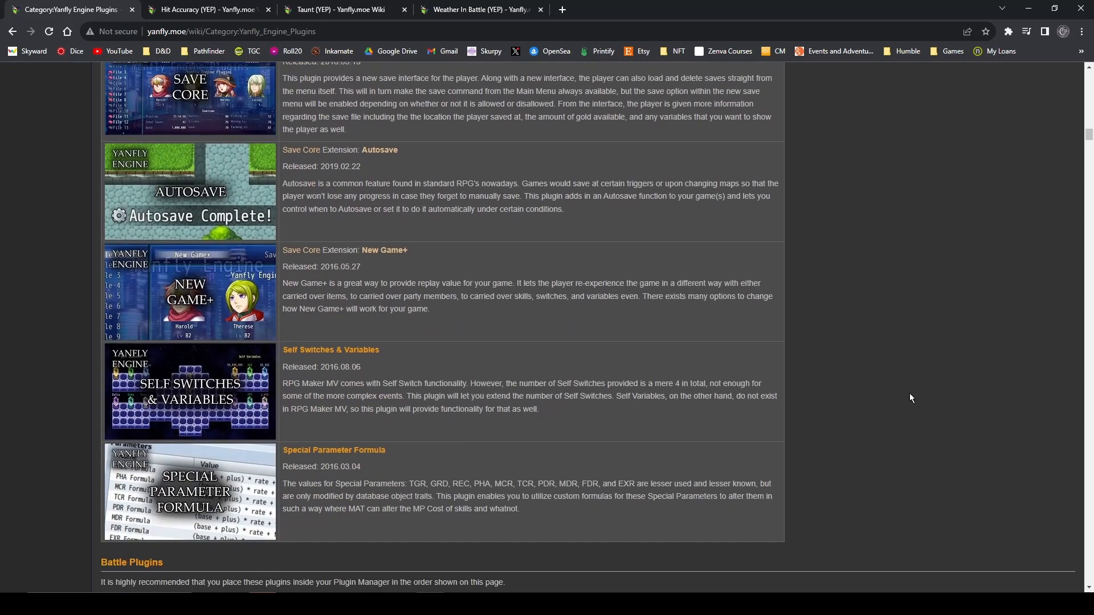
scroll(910, 397, down, 4)
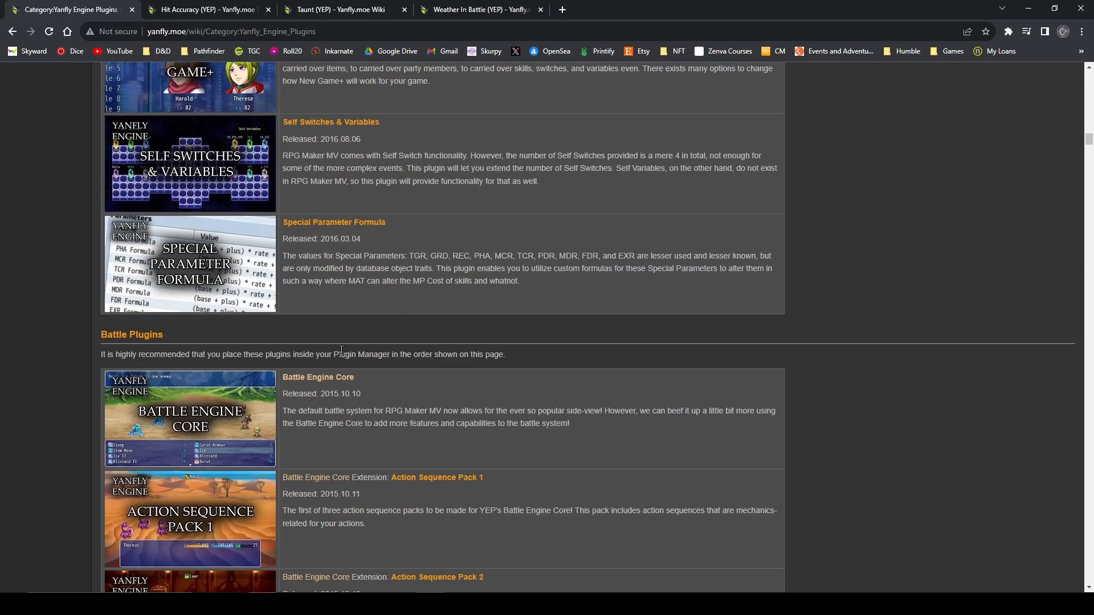
drag(514, 354, 103, 362)
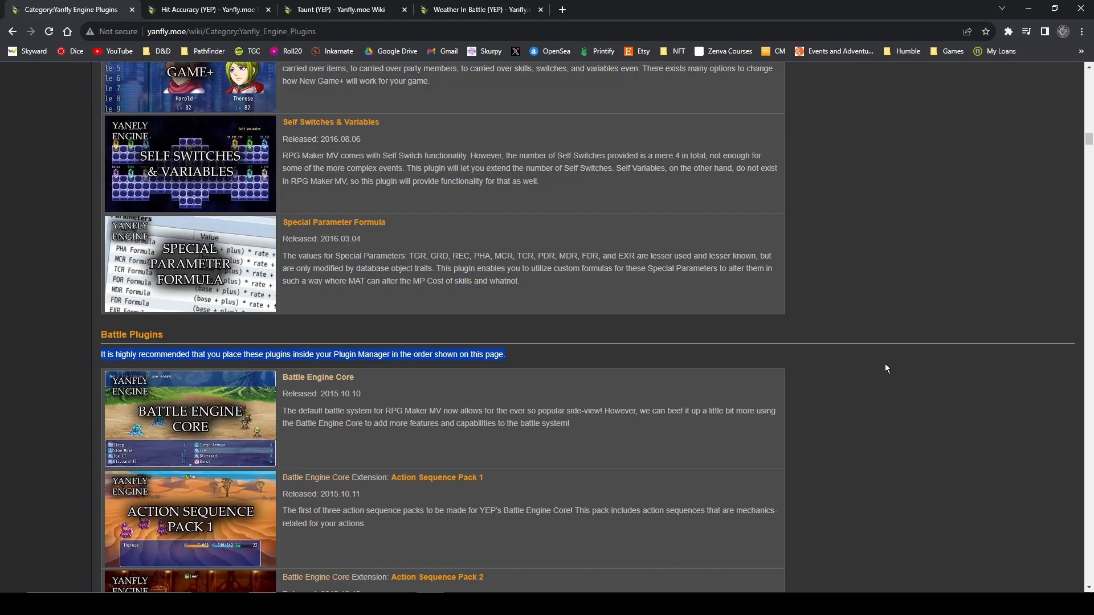
Examine the Battle Plugins list for the order of Battle Engine Core and its extensions
scroll(884, 364, down, 10)
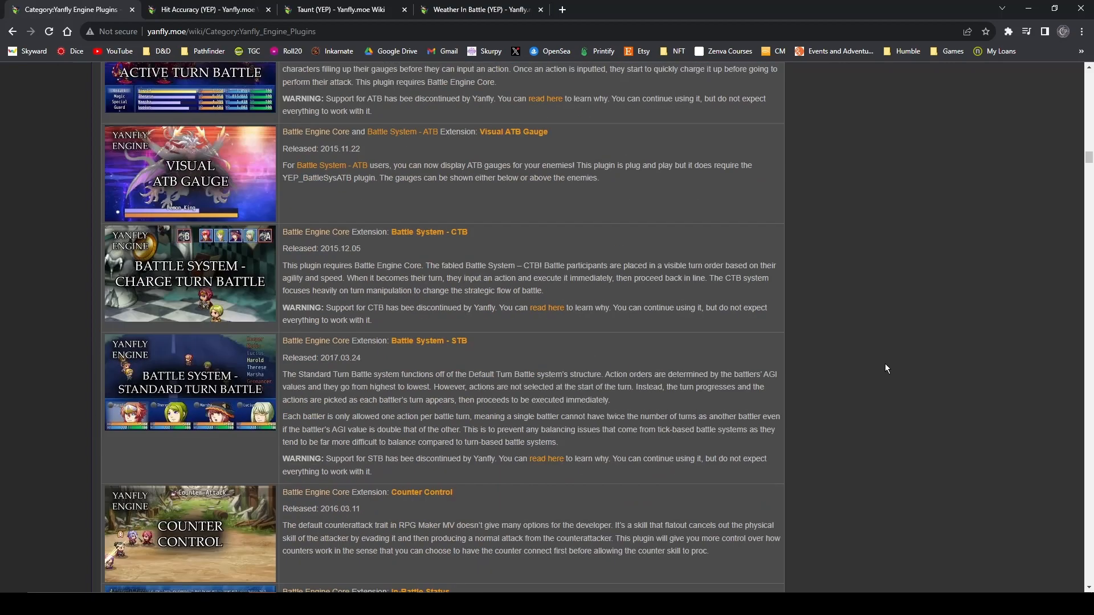
scroll(884, 363, down, 8)
scroll(885, 364, down, 8)
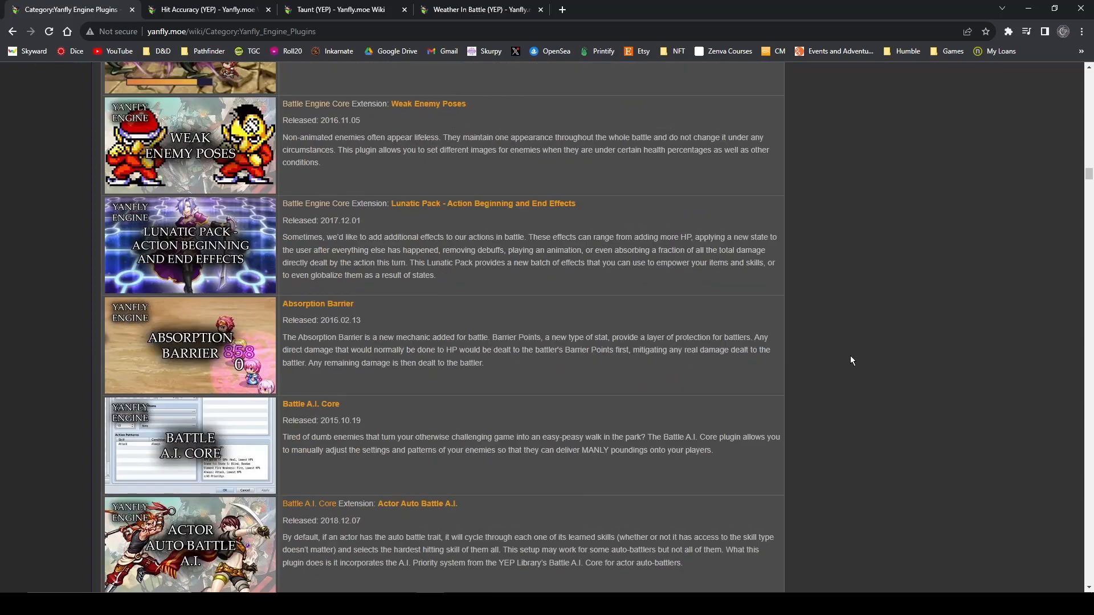
scroll(850, 374, up, 4)
scroll(920, 501, up, 10)
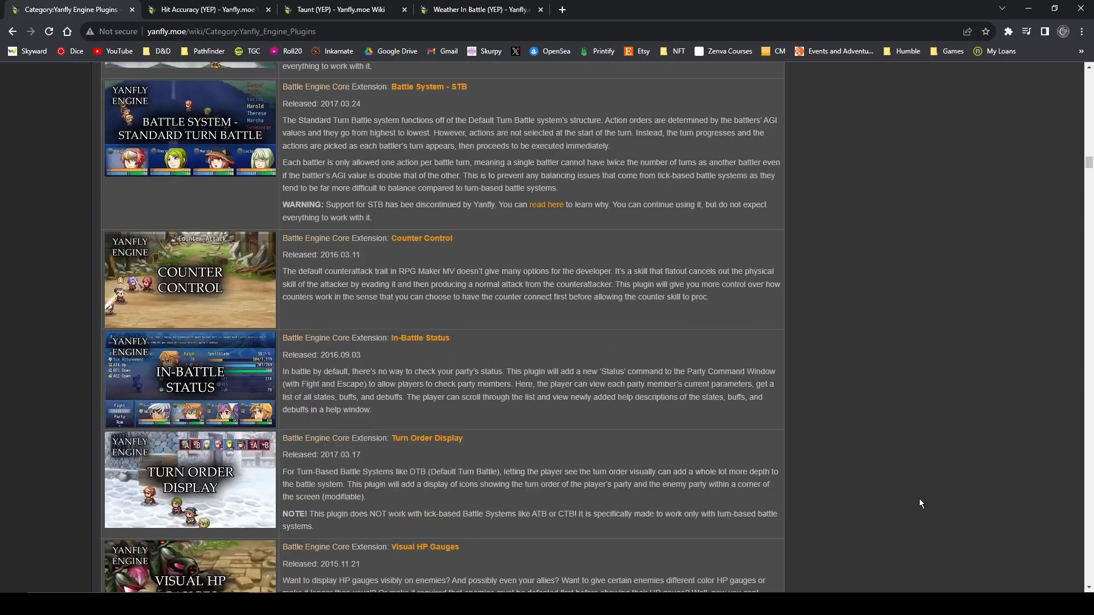
scroll(843, 485, up, 6)
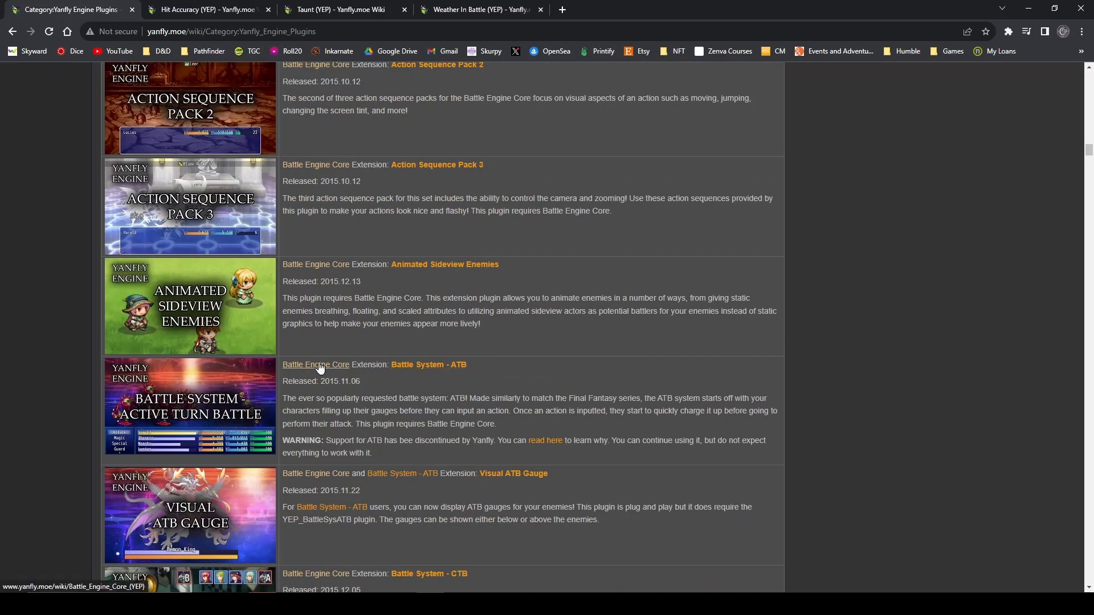
scroll(320, 370, up, 5)
scroll(764, 339, down, 20)
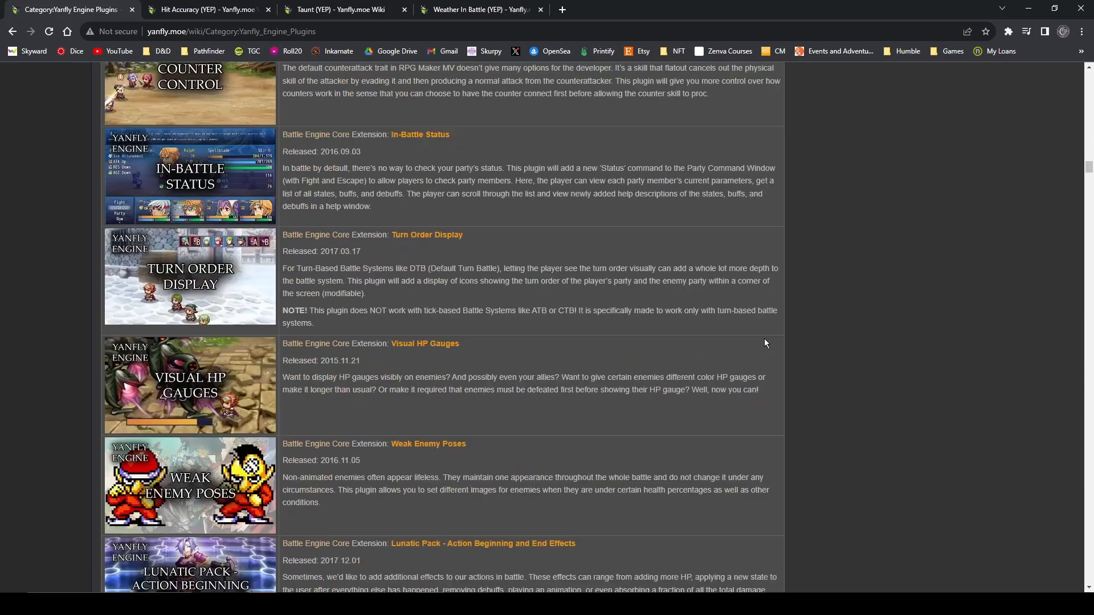
Check where Buffs & States Core, Extended Damage Over Time, Damage Core and Element Core come in the Battle Plugins list
scroll(398, 335, down, 6)
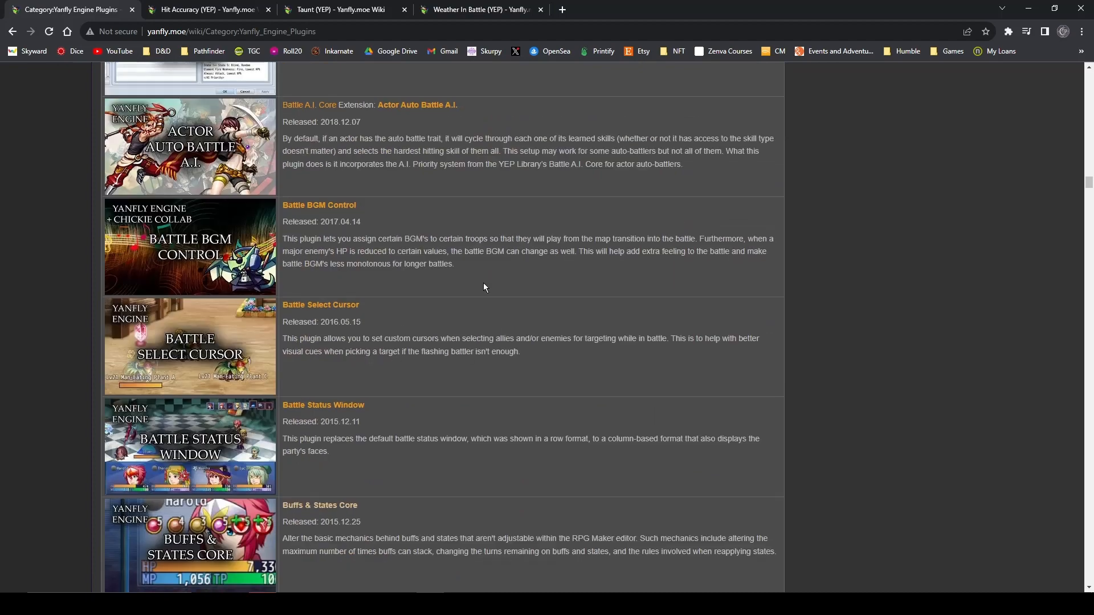
scroll(483, 283, up, 3)
scroll(388, 327, down, 5)
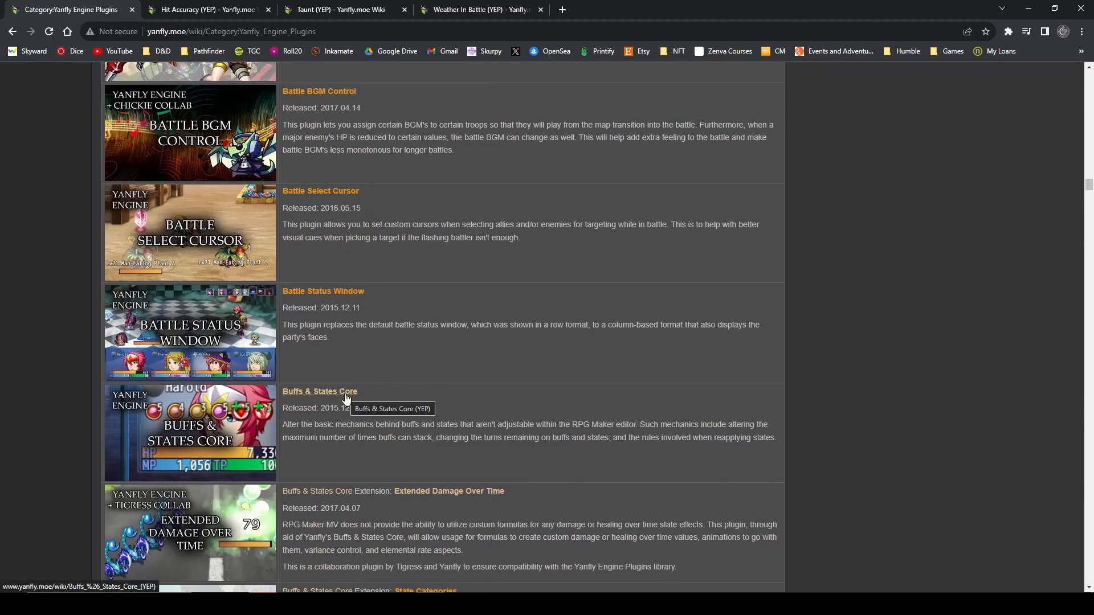
scroll(588, 294, down, 5)
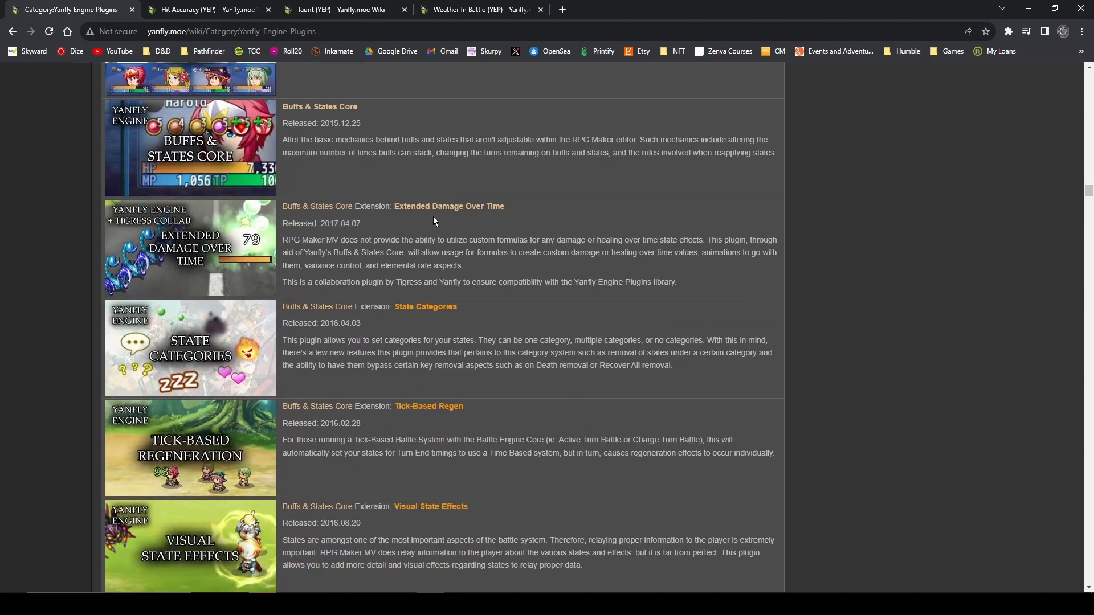
scroll(688, 295, down, 4)
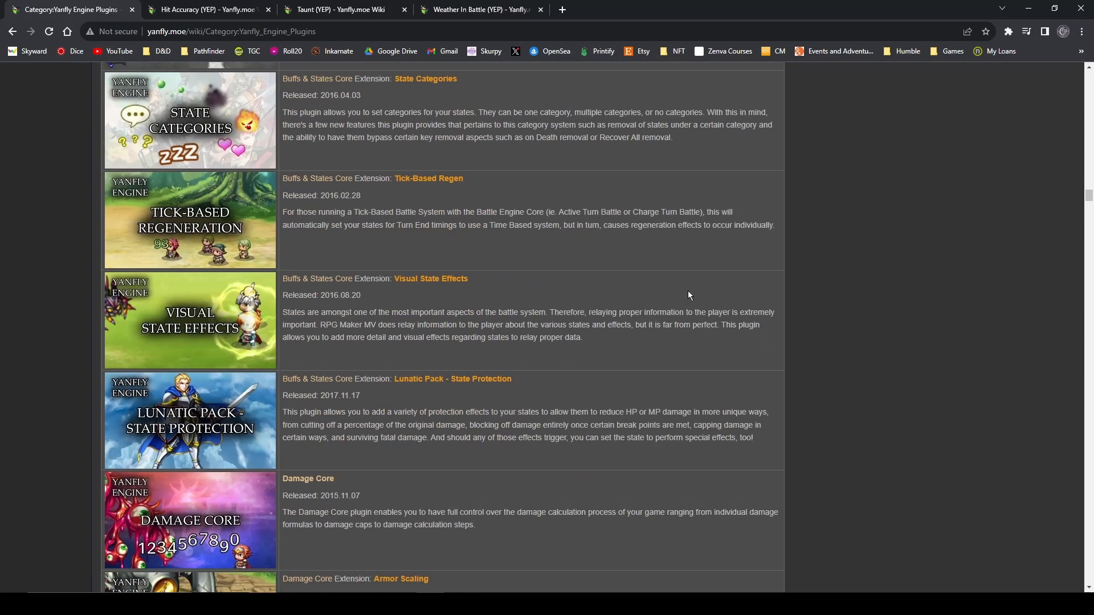
scroll(688, 295, down, 4)
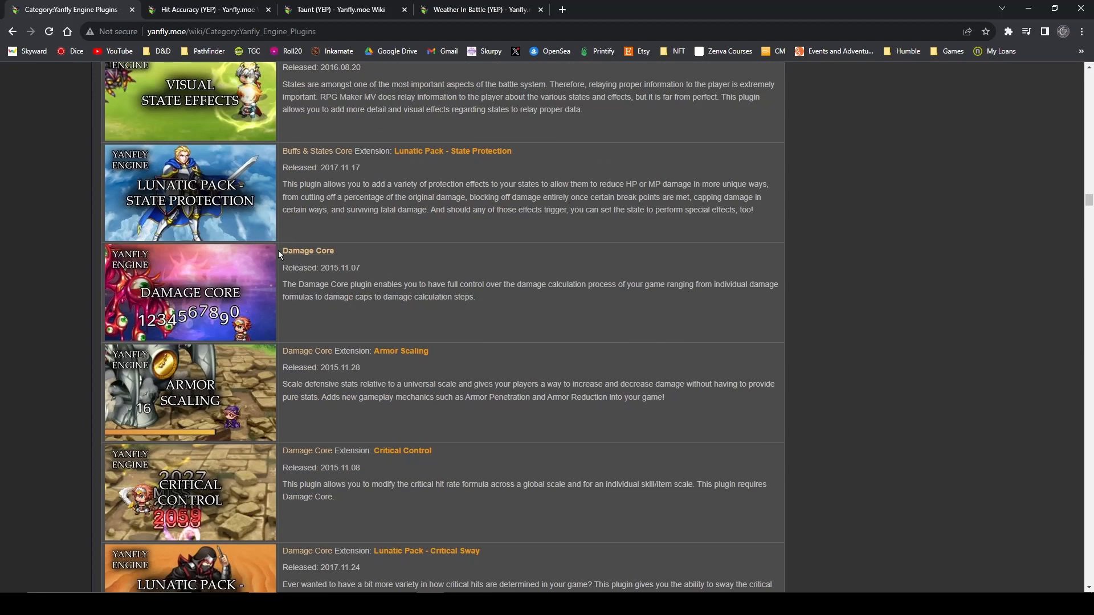
scroll(645, 306, down, 5)
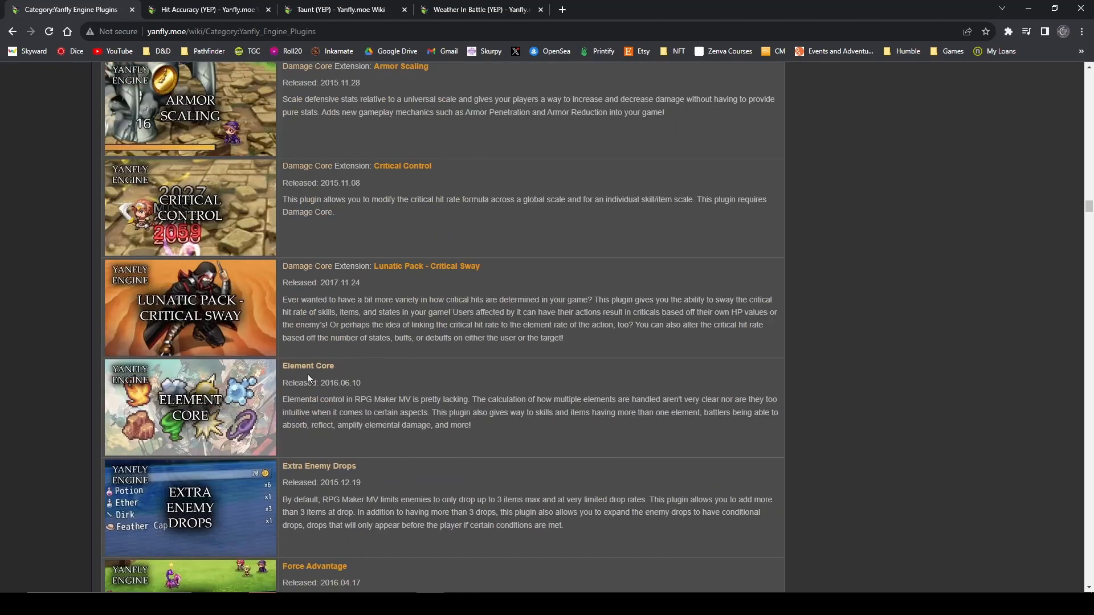
Check the listed order of Hit Accuracy, Life Steal, Taunt, Victory Aftermath and Weather in Battle on the wiki page
scroll(419, 322, down, 4)
scroll(433, 282, down, 4)
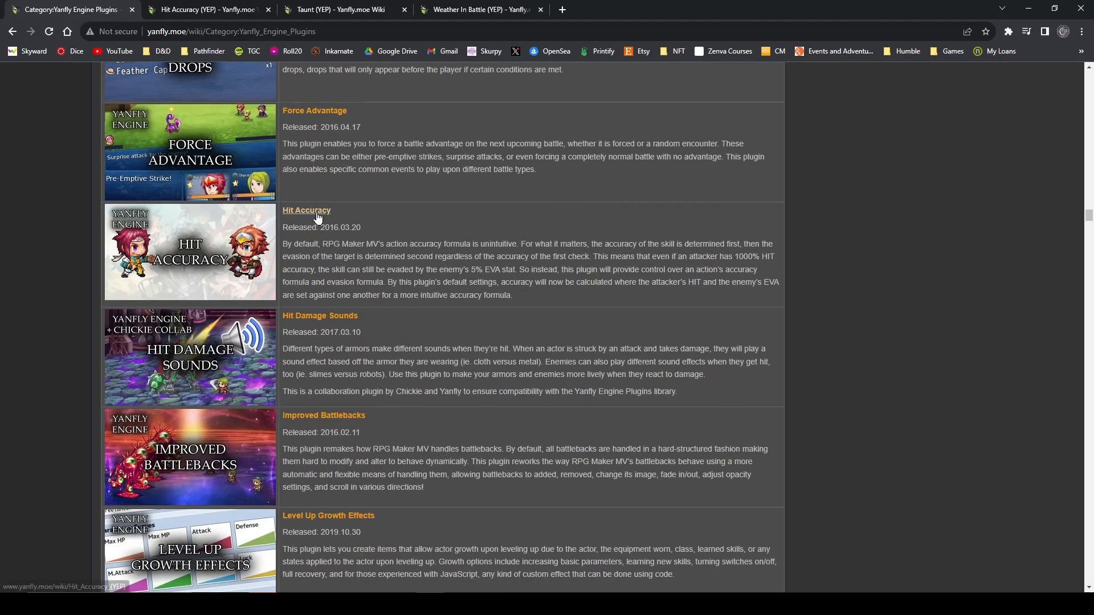
scroll(565, 356, down, 5)
scroll(302, 329, down, 3)
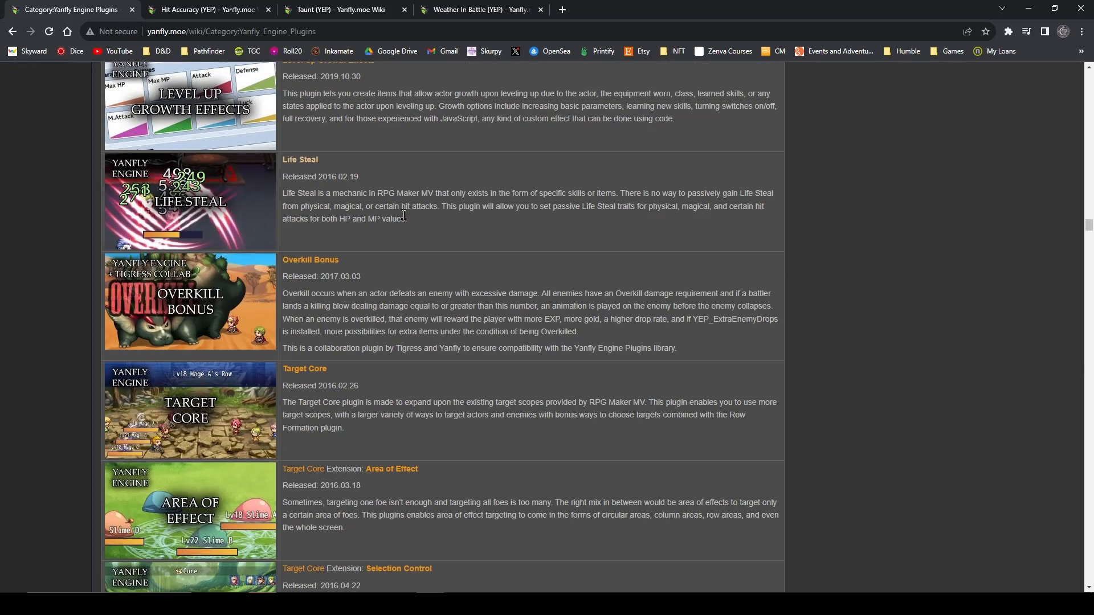
scroll(536, 298, up, 1)
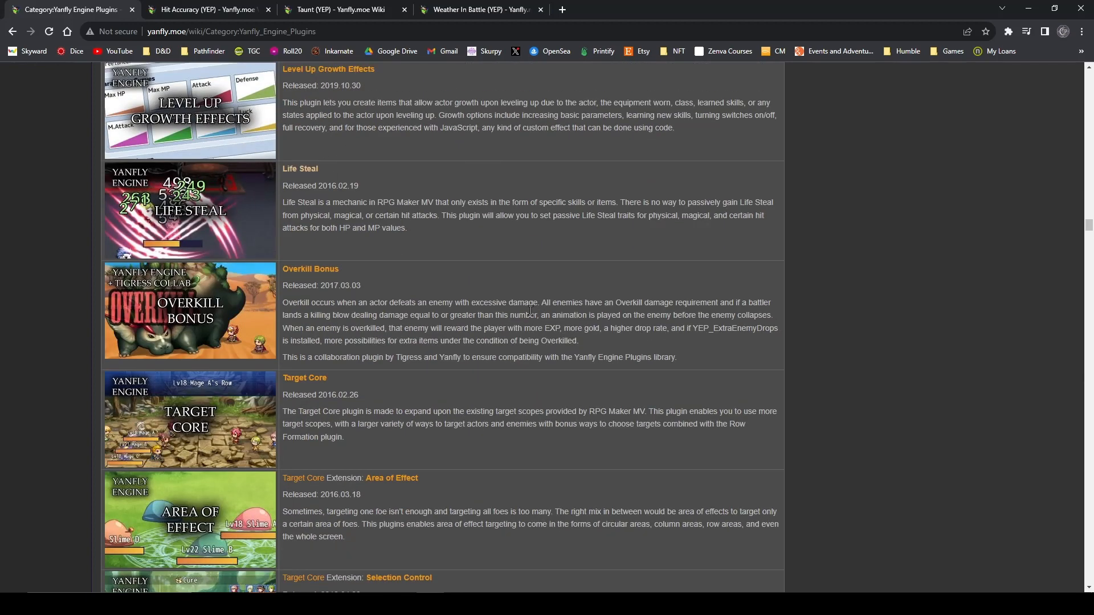
scroll(531, 310, up, 2)
scroll(450, 362, down, 4)
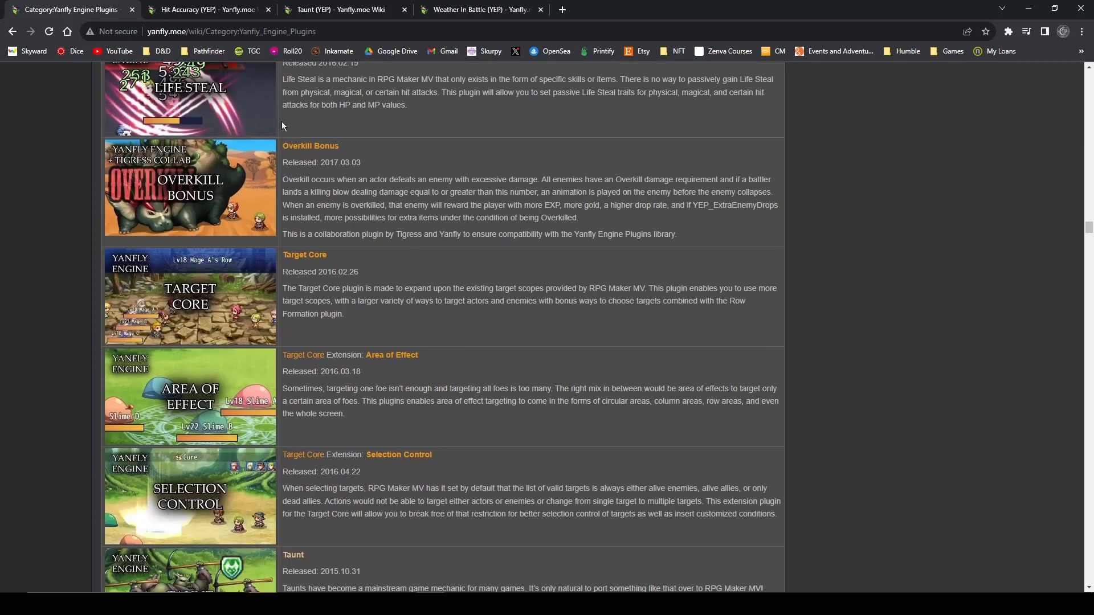
scroll(414, 142, up, 2)
scroll(415, 300, down, 5)
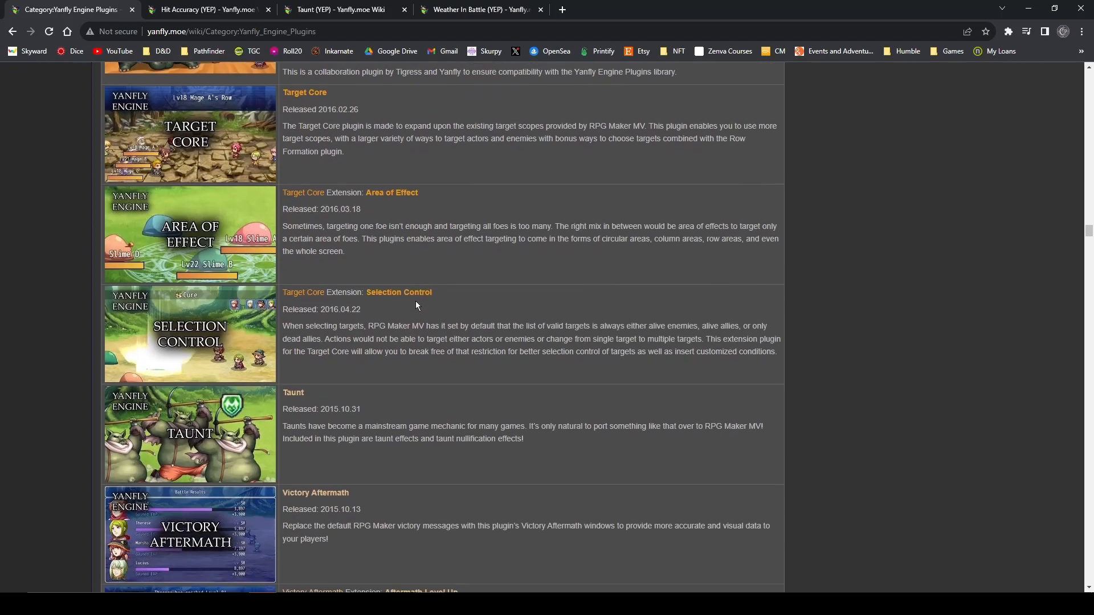
scroll(249, 353, down, 3)
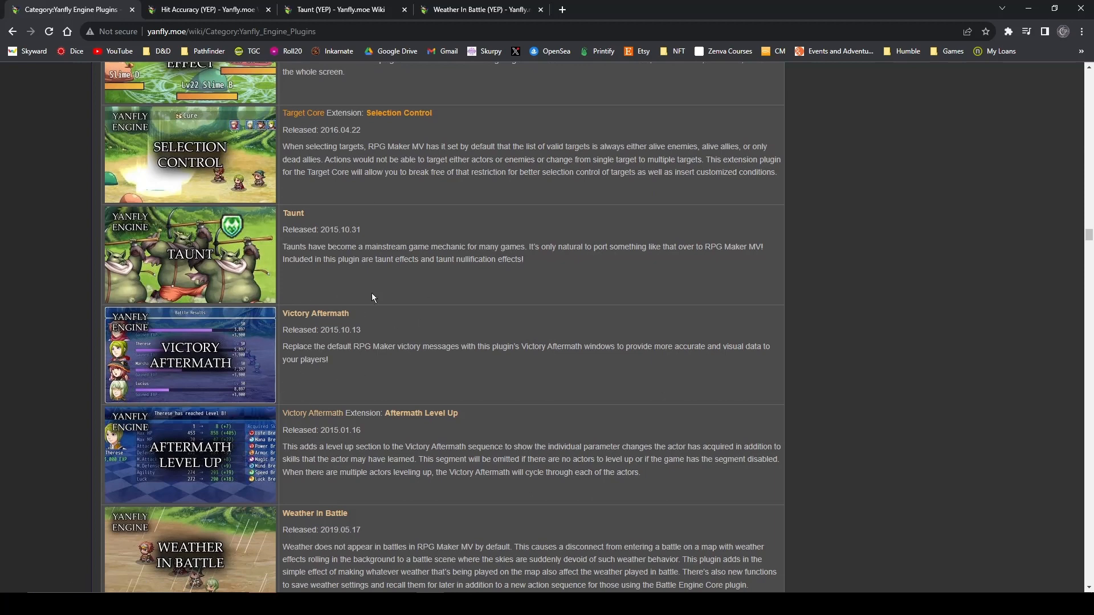
scroll(374, 322, down, 3)
scroll(444, 256, up, 2)
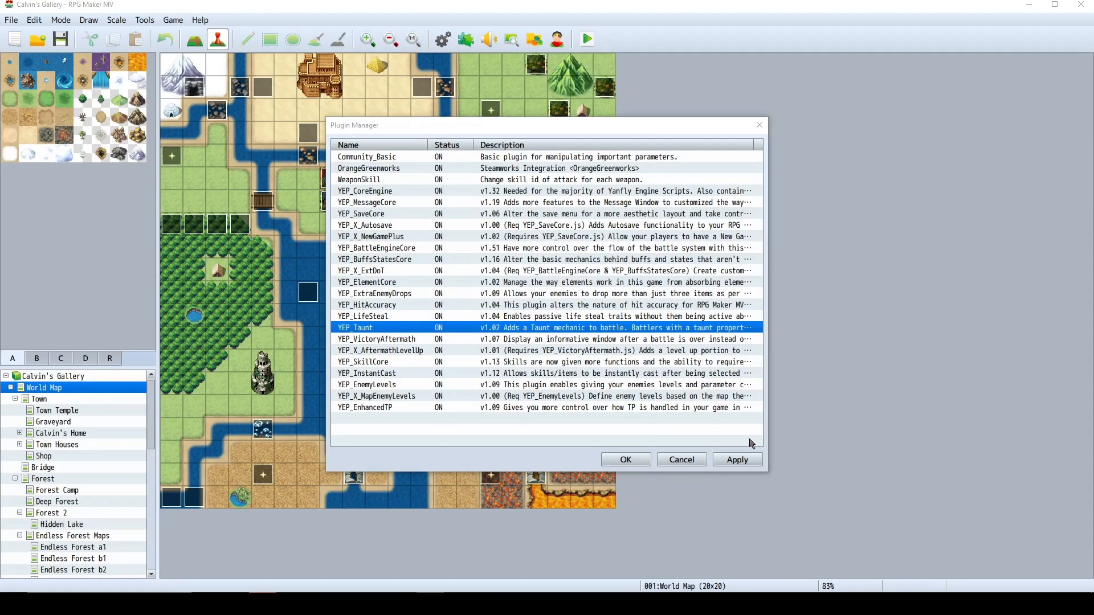
Switch back to RPG Maker MV, apply the reordered plugin list and close the Plugin Manager
click(750, 460)
click(626, 459)
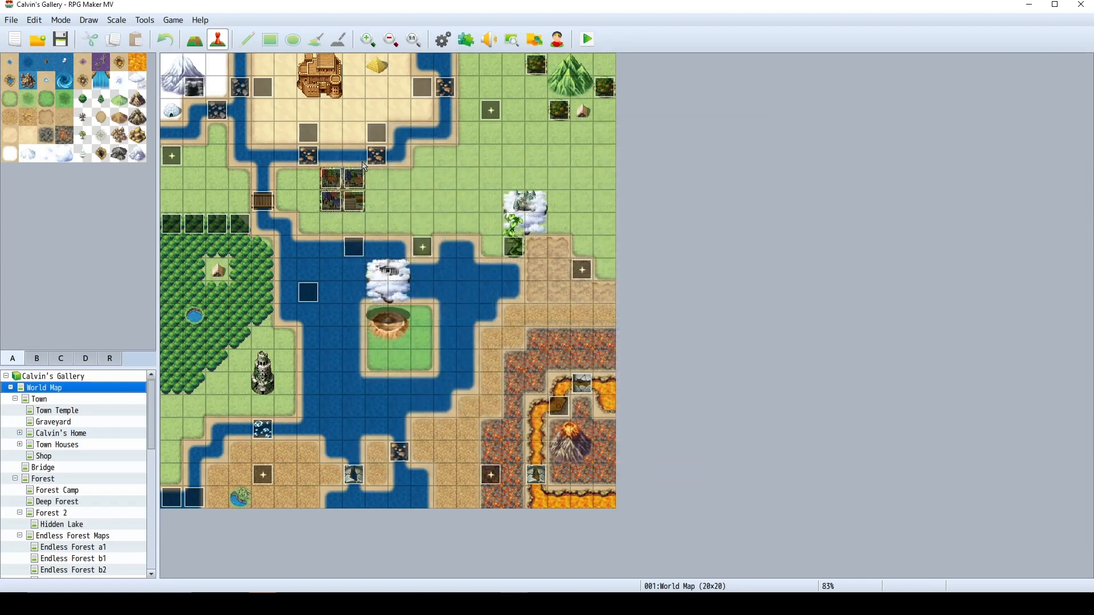
Open the skills section of the Database and review the settings of the Guard and Dual Strike skills
click(443, 39)
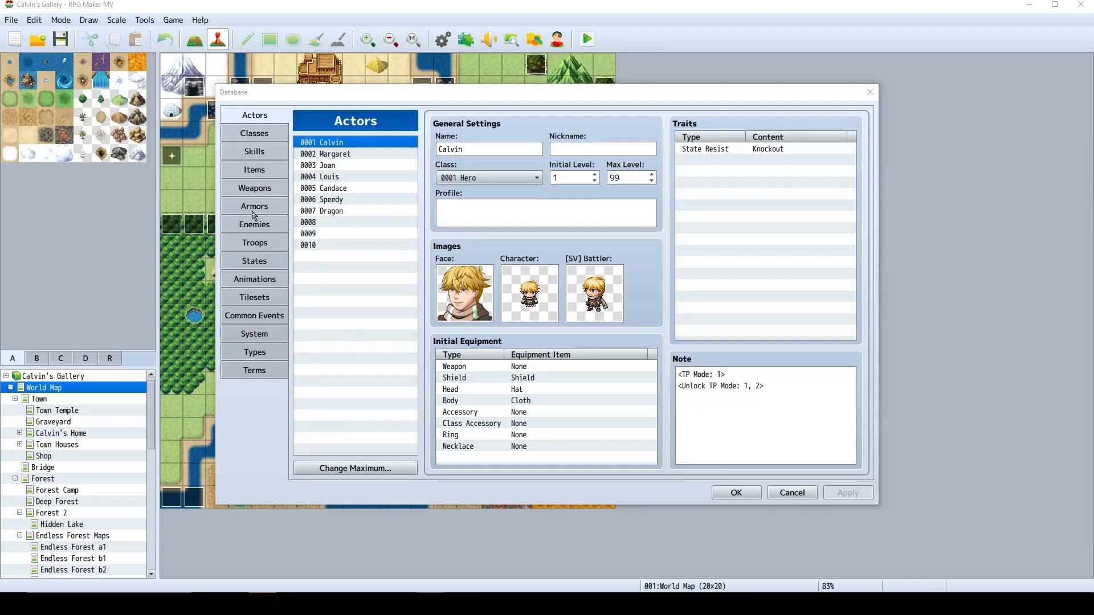
click(278, 158)
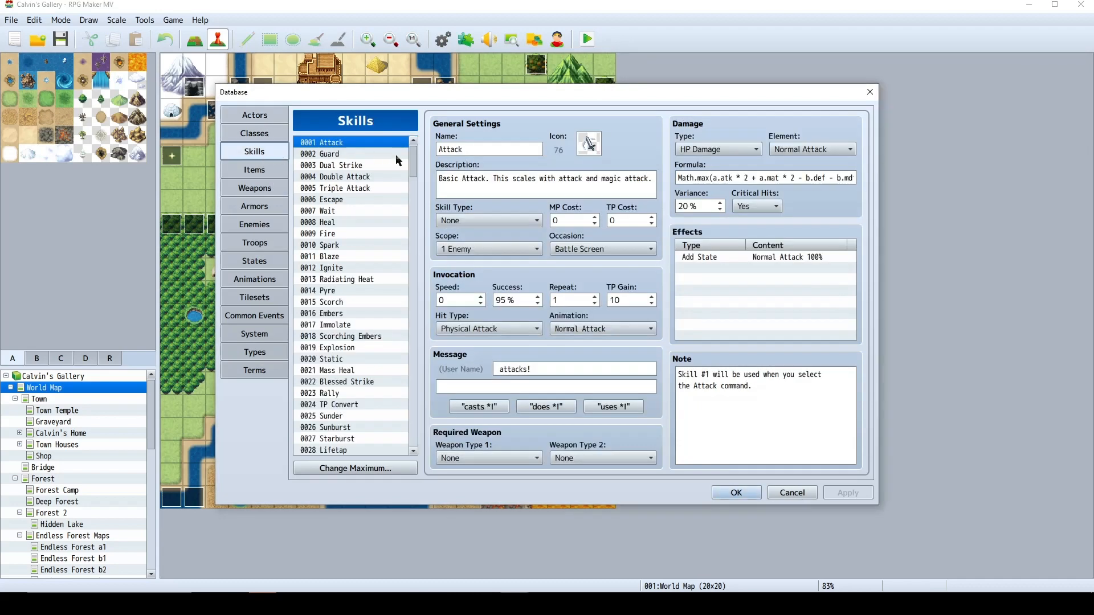
click(376, 155)
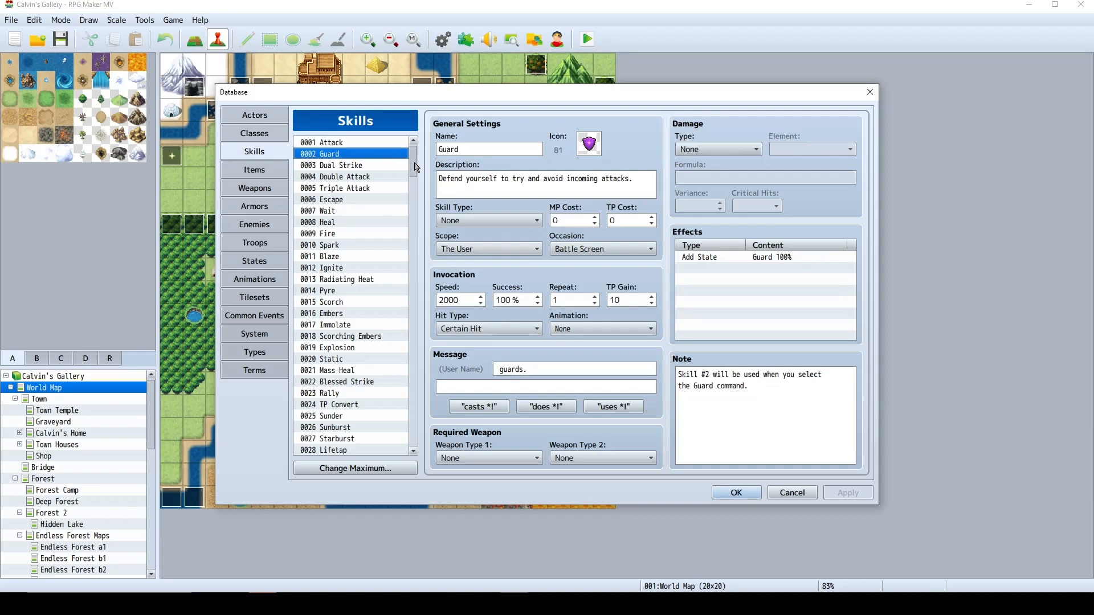
scroll(416, 172, down, 1)
mouse_move(417, 172)
mouse_down()
mouse_move(407, 225)
mouse_move(405, 158)
mouse_up()
scroll(365, 216, up, 1)
click(342, 166)
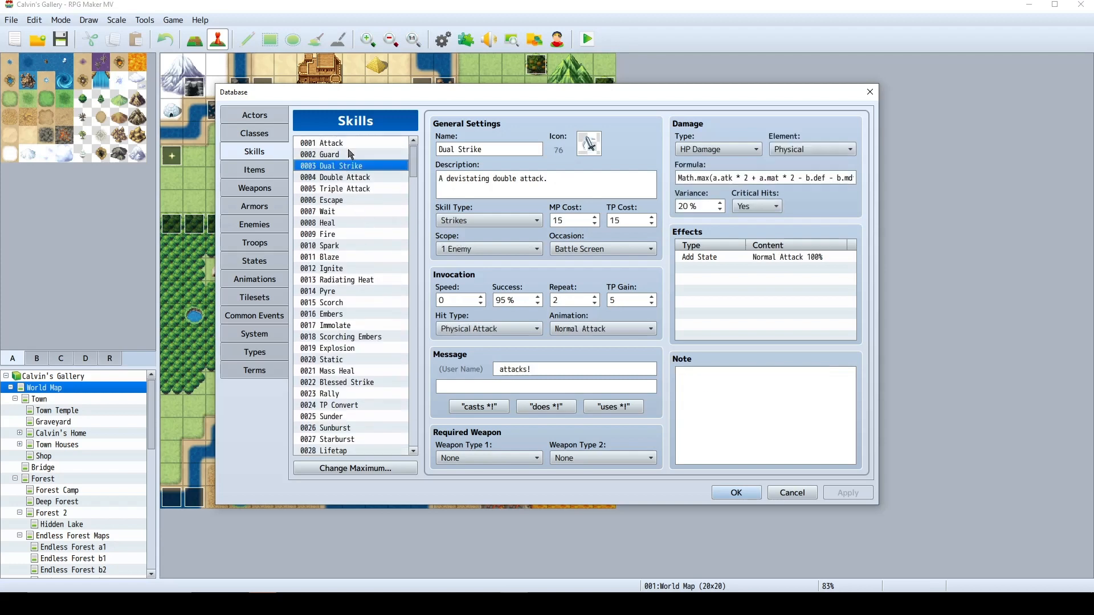
Copy the Guard skill into the empty skill slot 0059 and name the copy Shield Wall
click(349, 154)
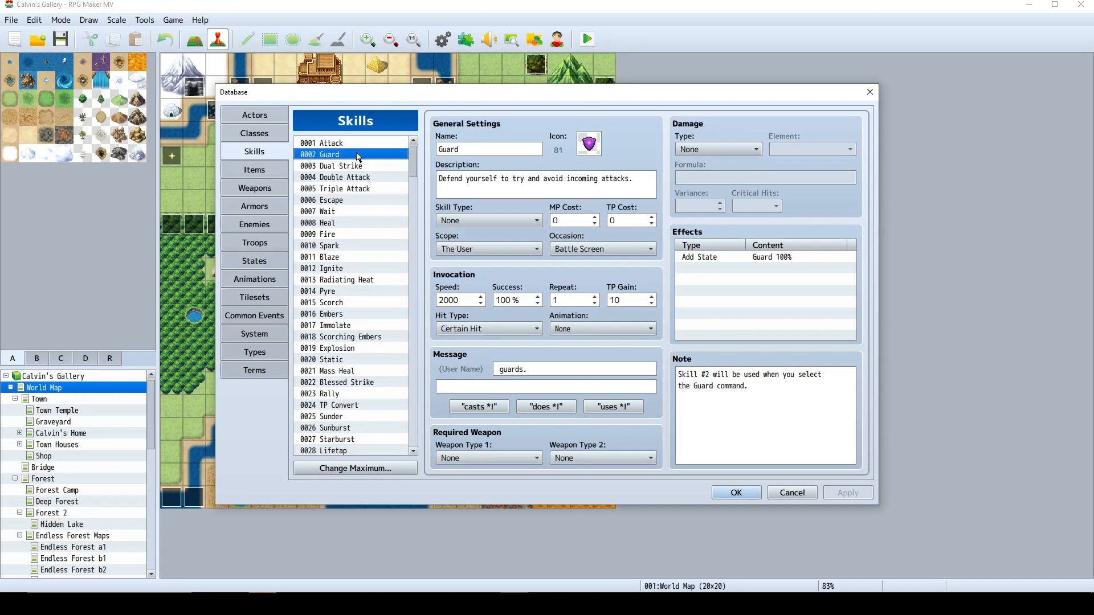
drag(414, 157, 415, 214)
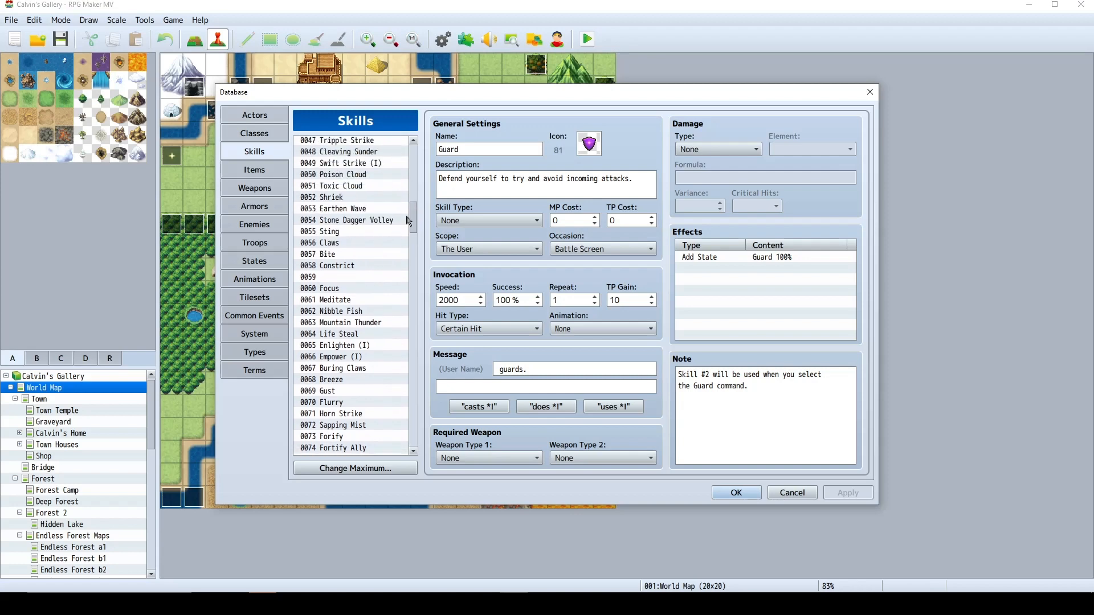
click(356, 276)
click(507, 149)
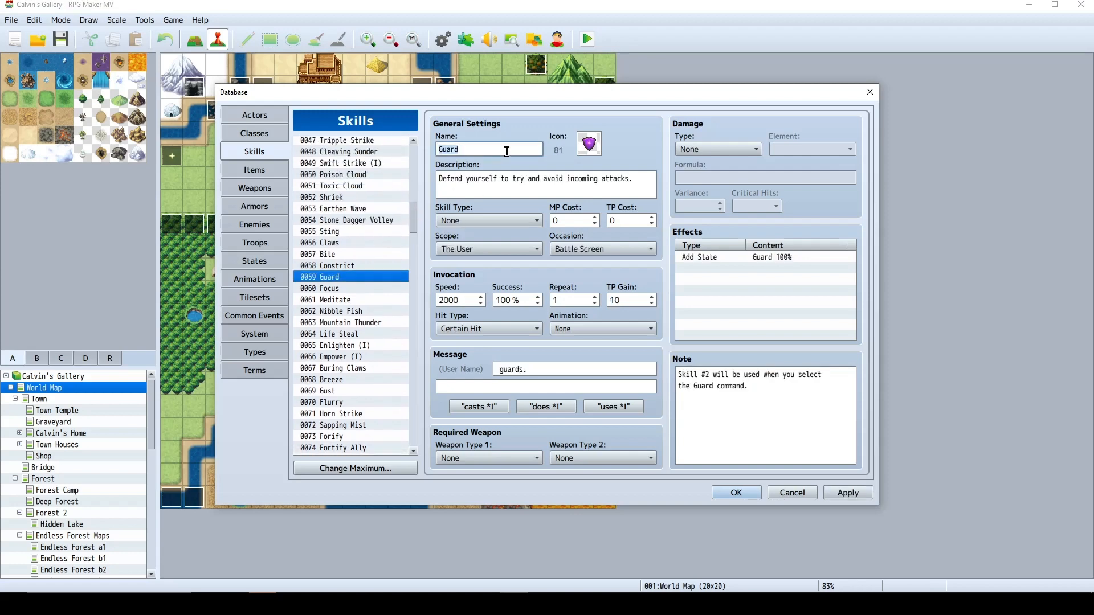
text(Sheil)
key(BackSpace)
key(BackSpace)
key(BackSpace)
text(ield )
text(WAl)
text(all)
Change the Shield Wall skill's icon to the orange-and-blue shield, icon number 35
double_click(588, 146)
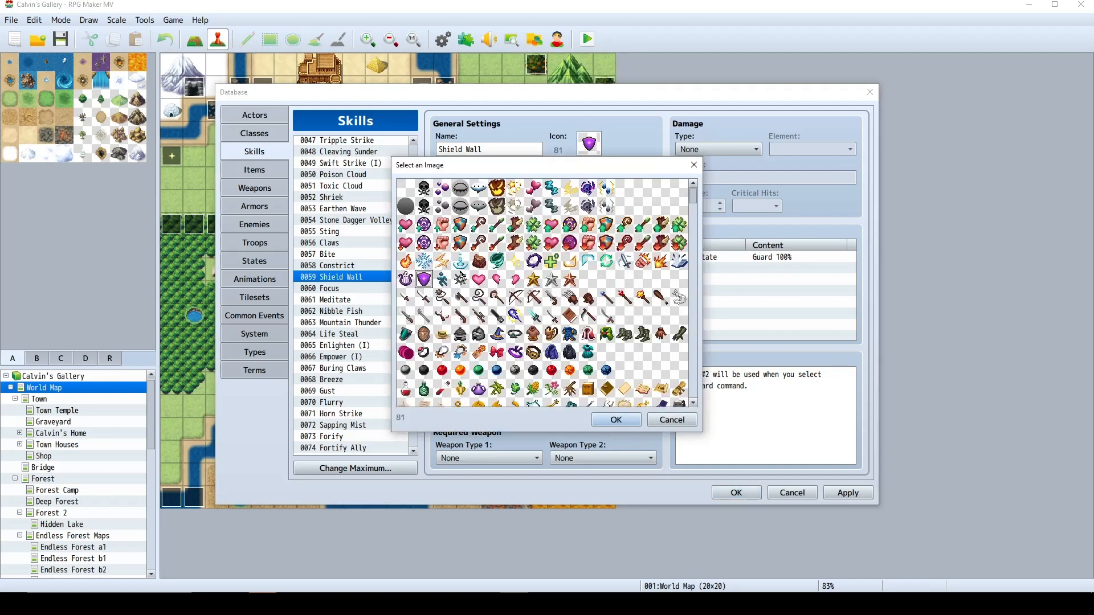
scroll(581, 298, down, 2)
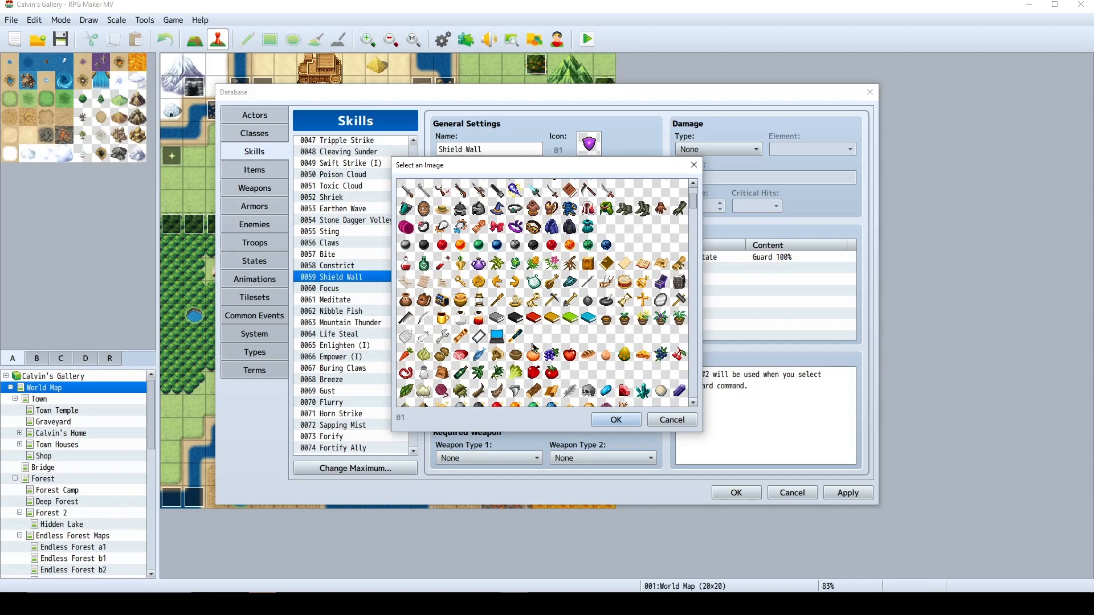
scroll(560, 300, up, 2)
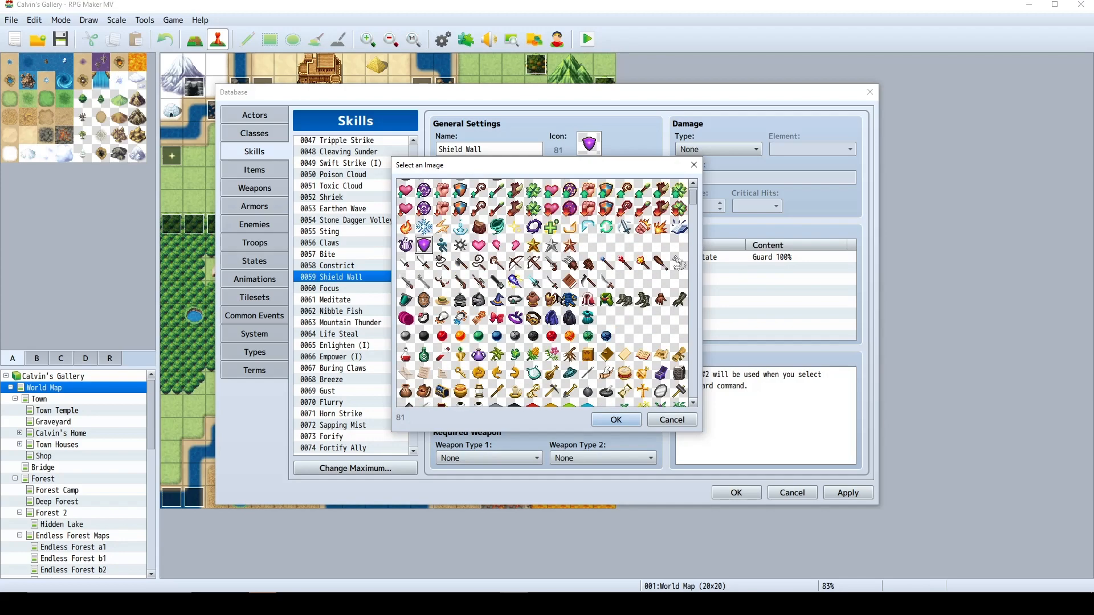
double_click(461, 192)
Replace Shield Wall's description with "Brace your shield and guard your allies from phyisical attacks."
click(646, 181)
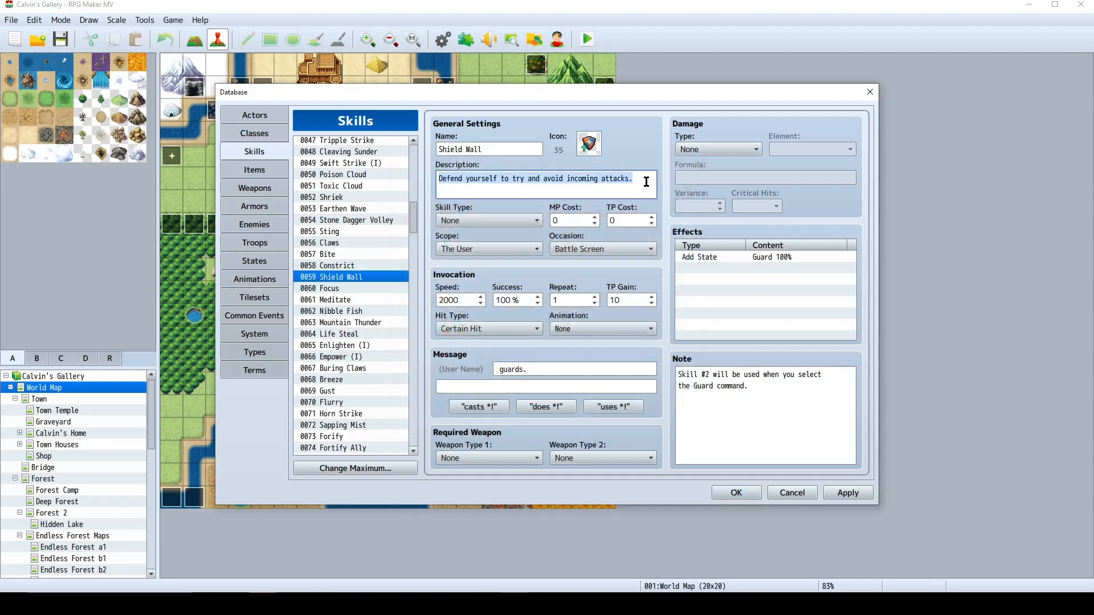
text(Brade)
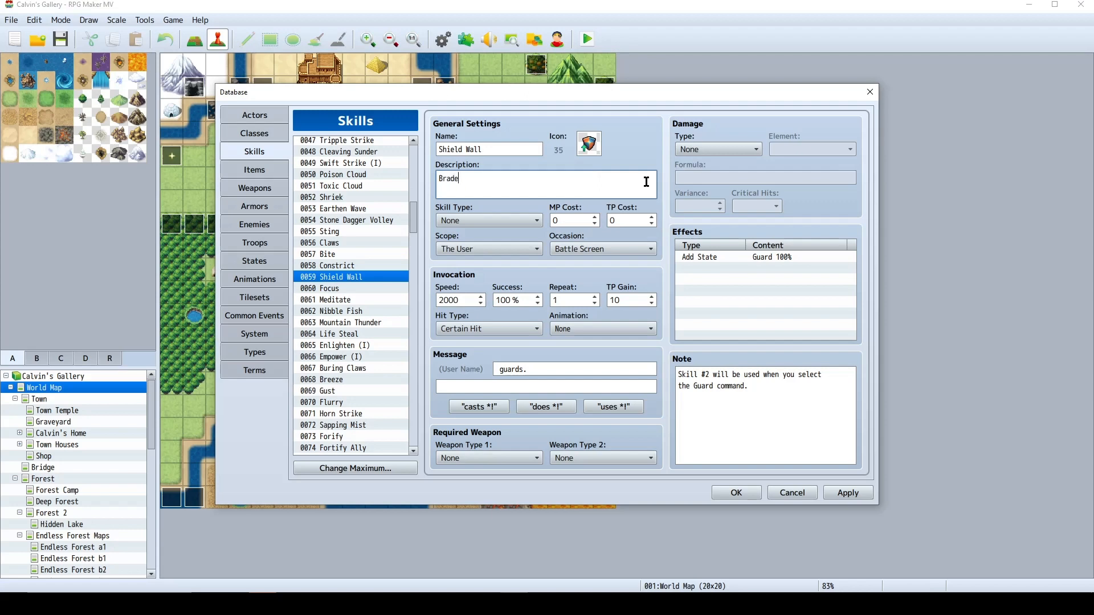
key(BackSpace)
key(BackSpace)
text(ce your )
text(shile)
text(eld and)
text( taunt)
key(BackSpace)
key(BackSpace)
key(BackSpace)
key(BackSpace)
key(BackSpace)
text(guard your allies from physiuc)
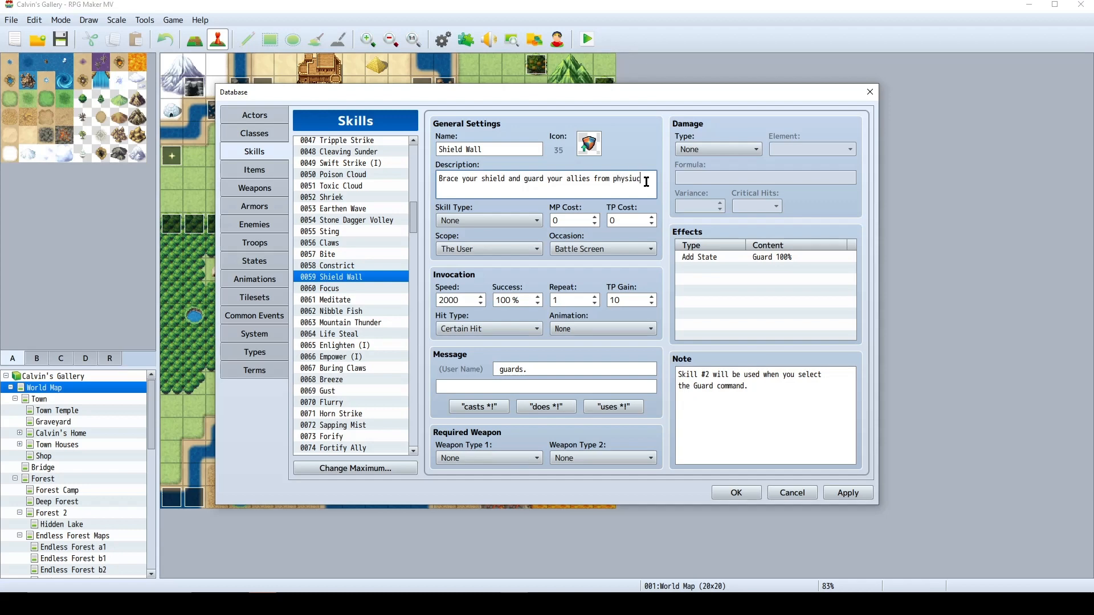
key(BackSpace)
key(BackSpace)
text(cal attacks.)
Correct the misspelled word in Shield Wall's description to "physical"
key(alt+Tab)
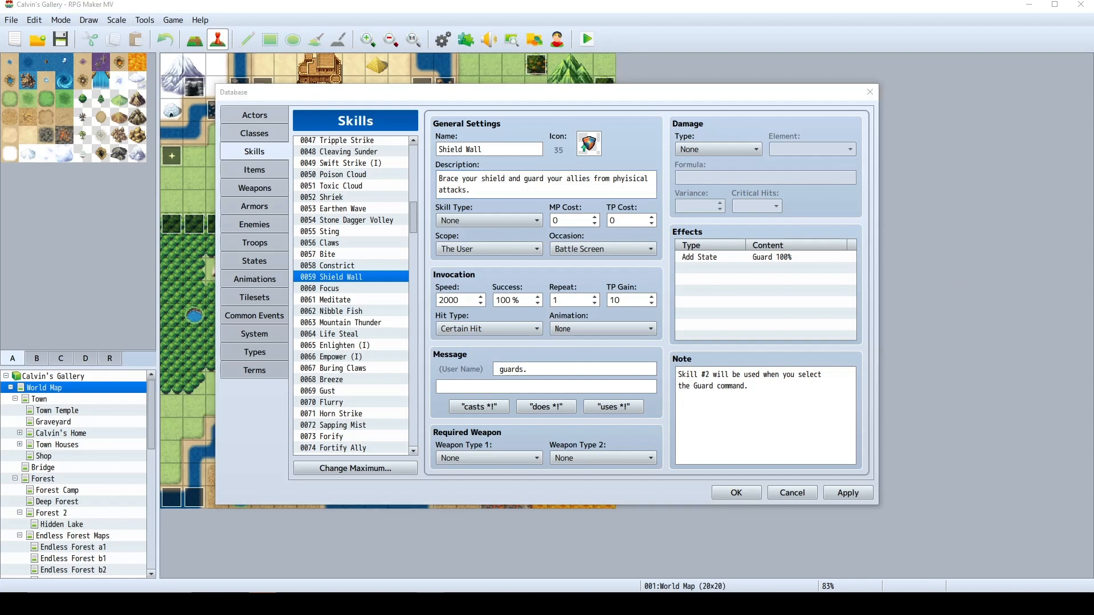
double_click(631, 178)
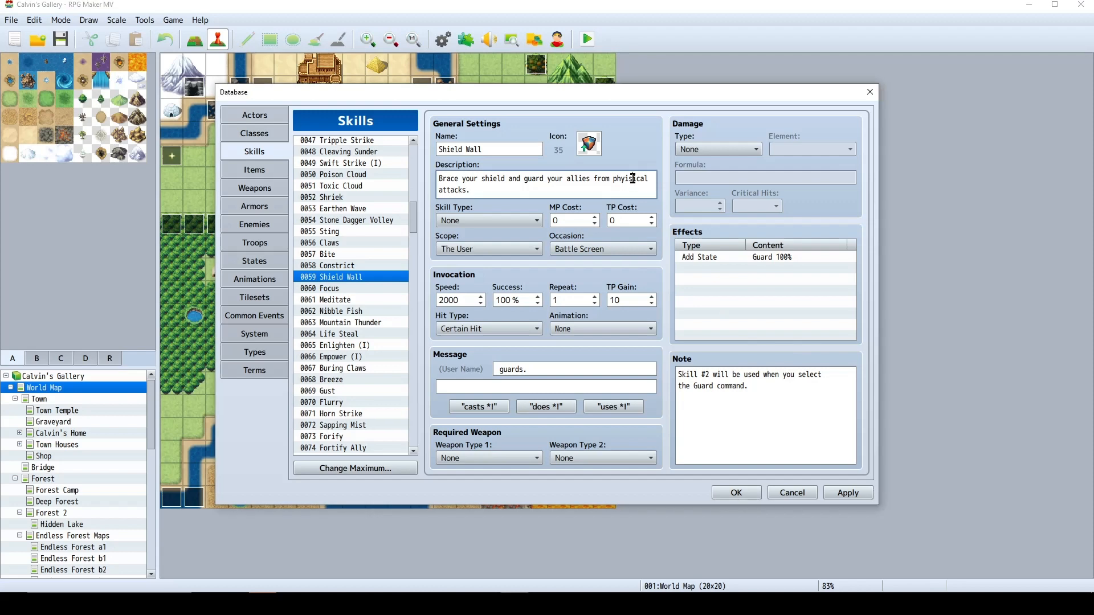
text(Physical)
click(616, 178)
key(BackSpace)
text(p)
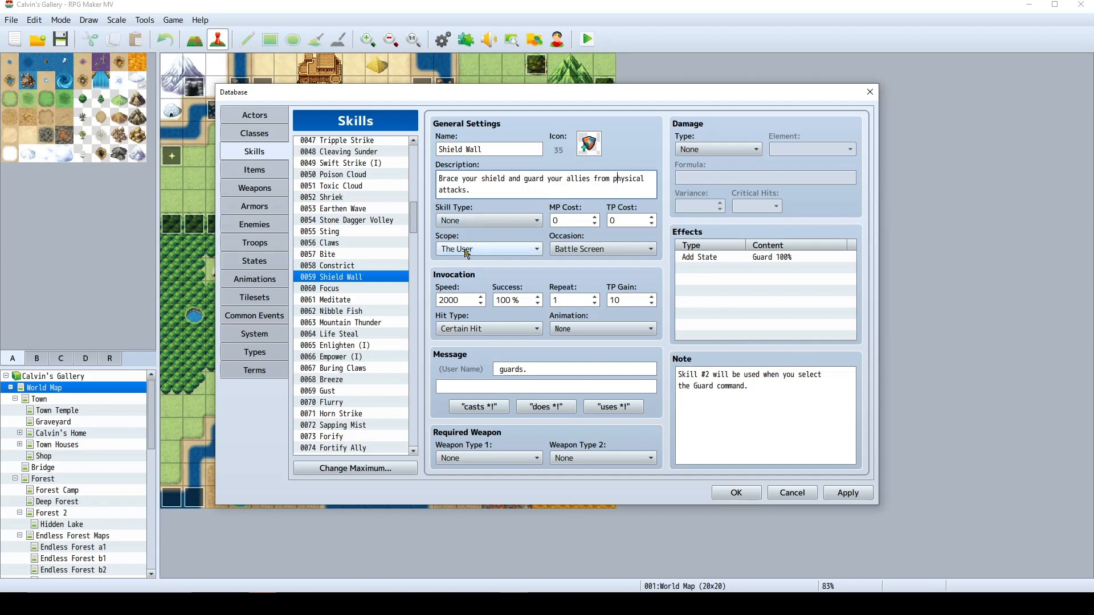
Set Shield Wall's skill type to Skills and its occasion to Battle Screen
click(482, 221)
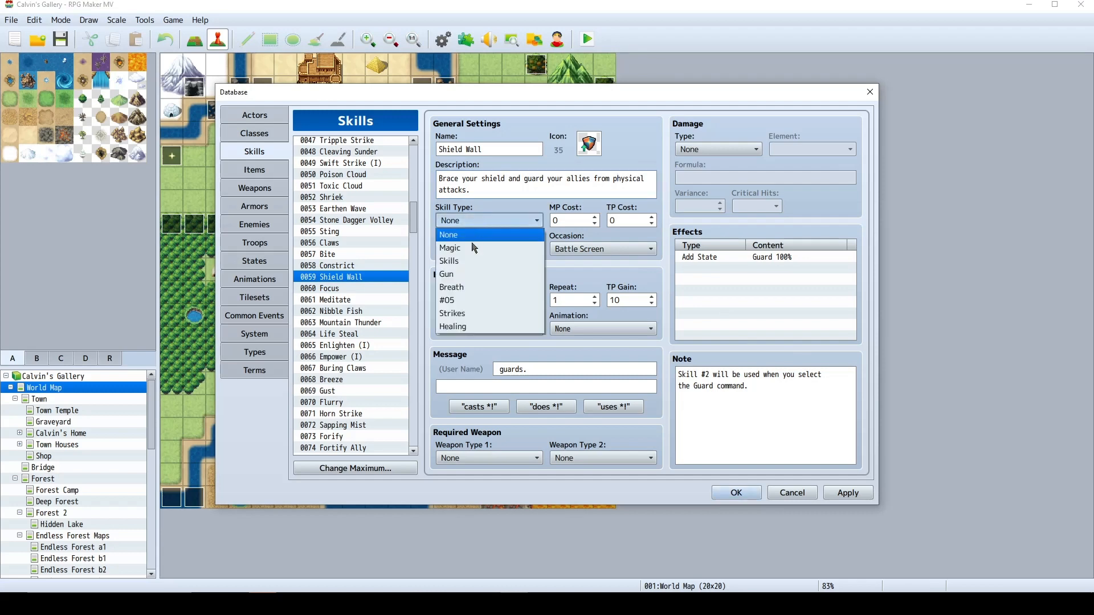
click(467, 259)
click(641, 253)
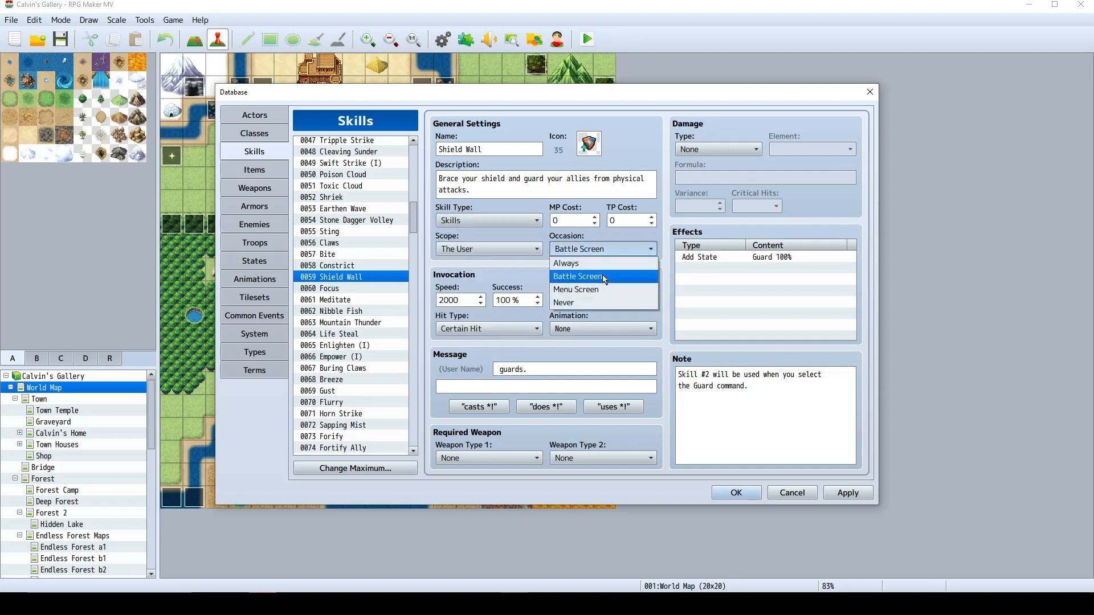
click(601, 275)
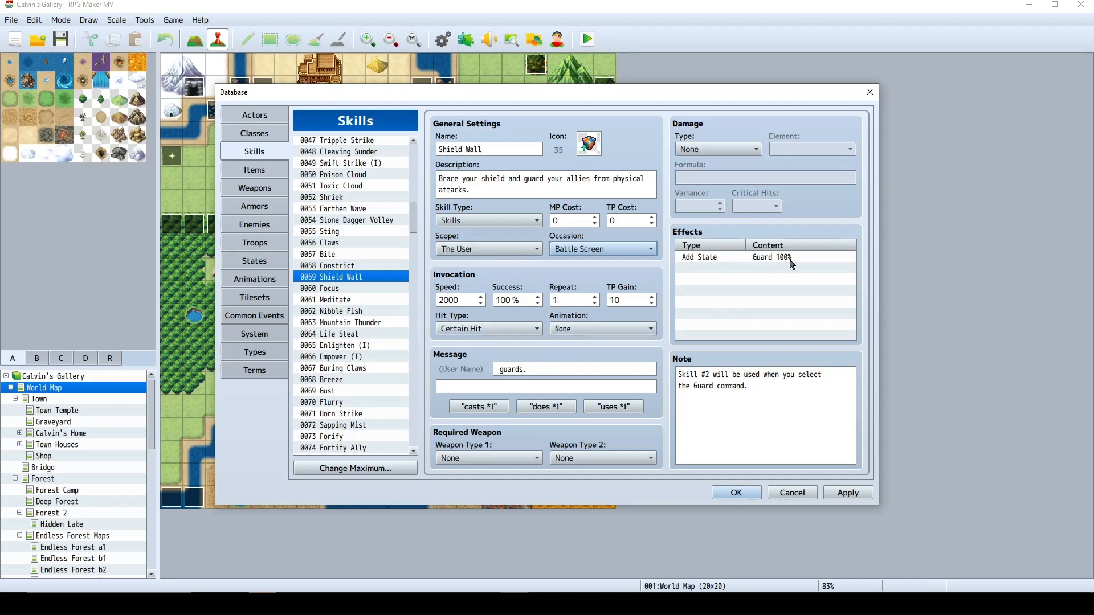
Add the notetag <Physical Taunt> on its own line below Shield Wall's existing note text and apply the database changes
click(769, 405)
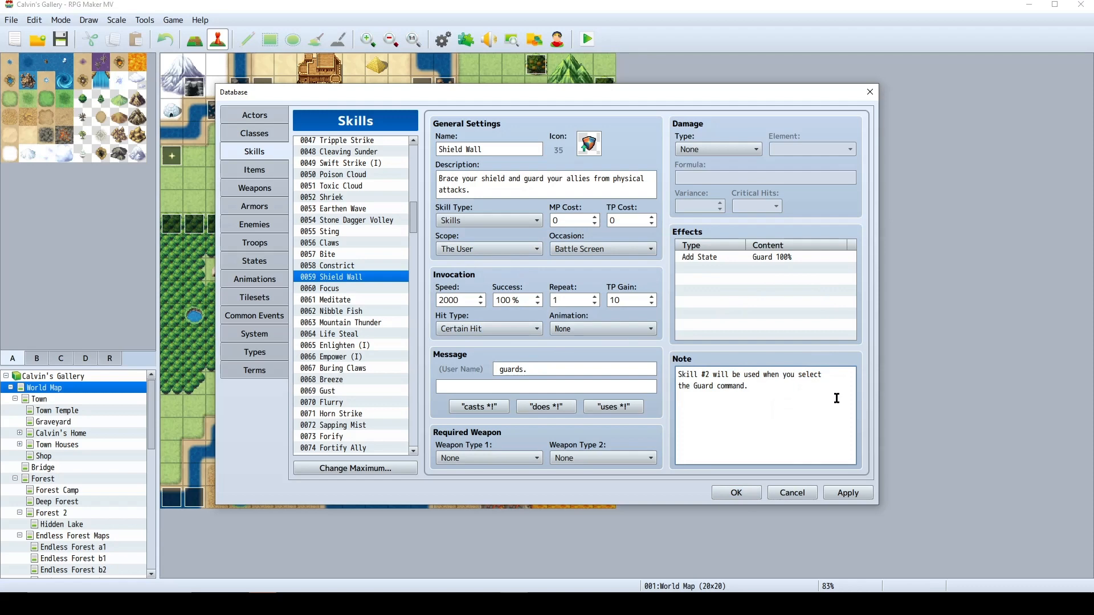
key(alt+Tab)
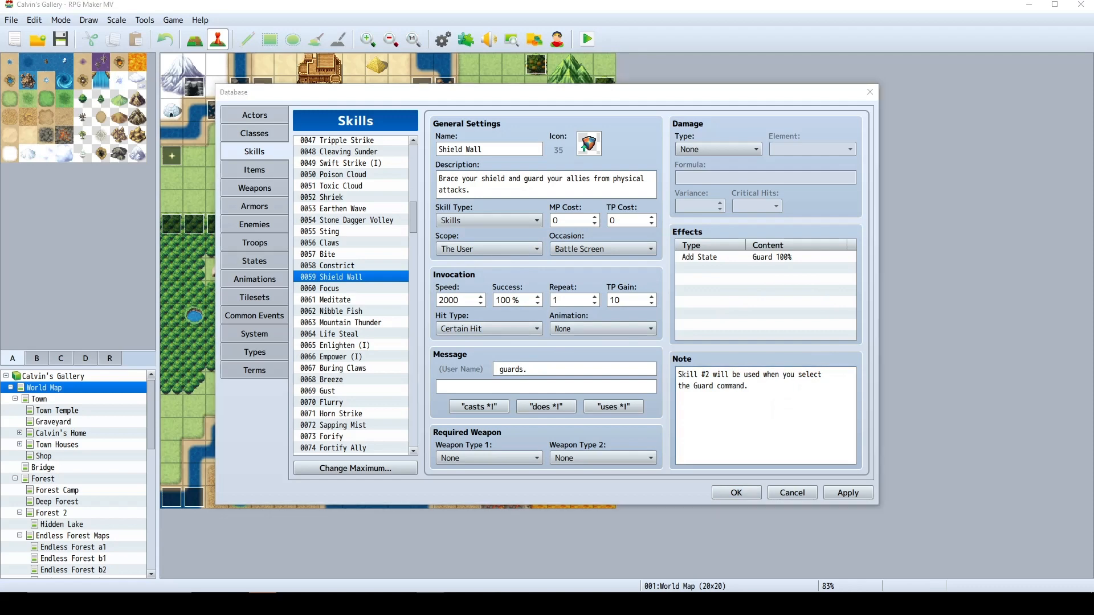
click(699, 401)
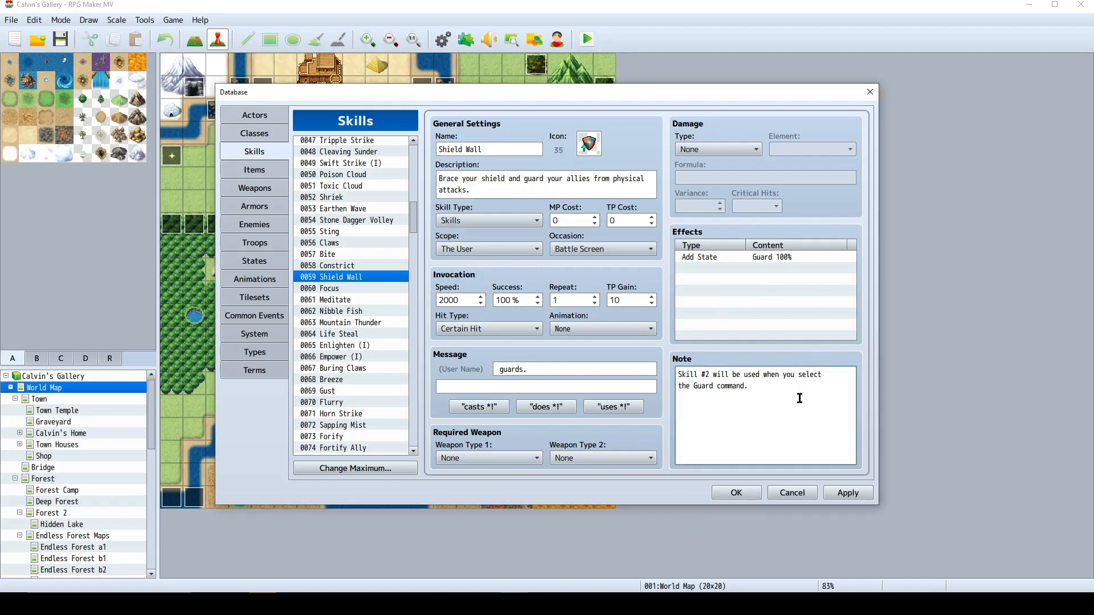
key(Return)
text(<Physical Taunt>)
click(678, 398)
key(BackSpace)
key(Return)
click(848, 492)
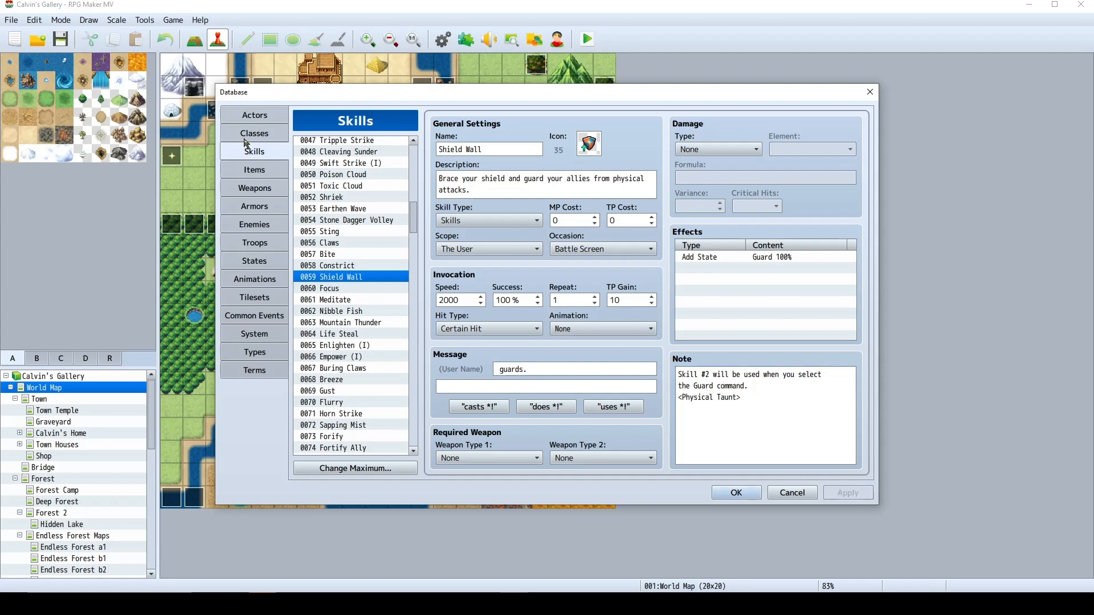
Add 0059 Shield Wall to the Warrior class's skills to learn at level 1
click(245, 138)
click(353, 155)
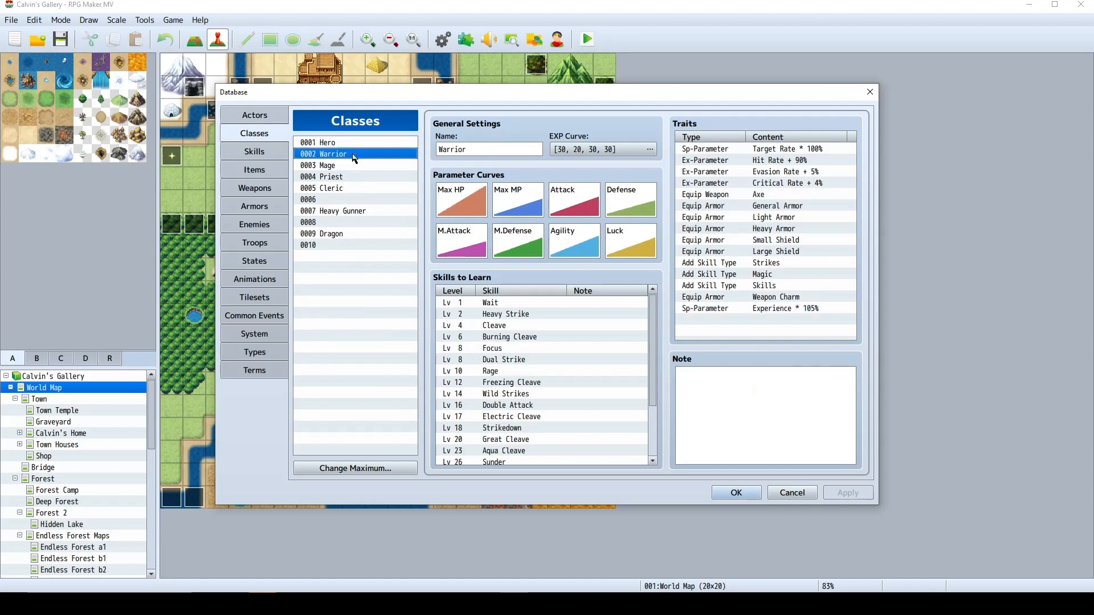
scroll(600, 452, down, 4)
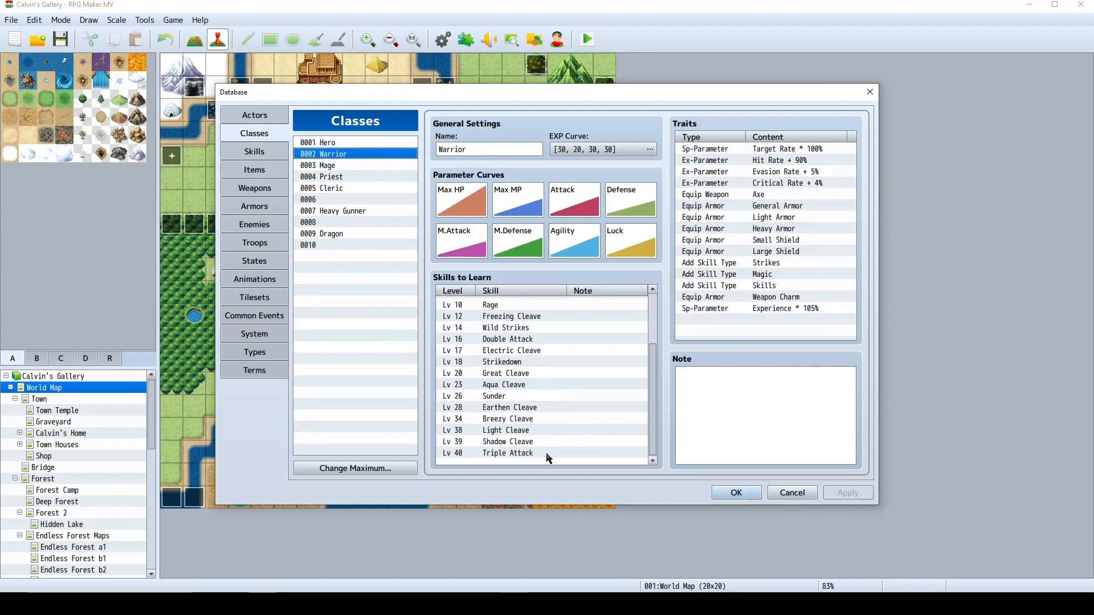
double_click(496, 464)
click(547, 356)
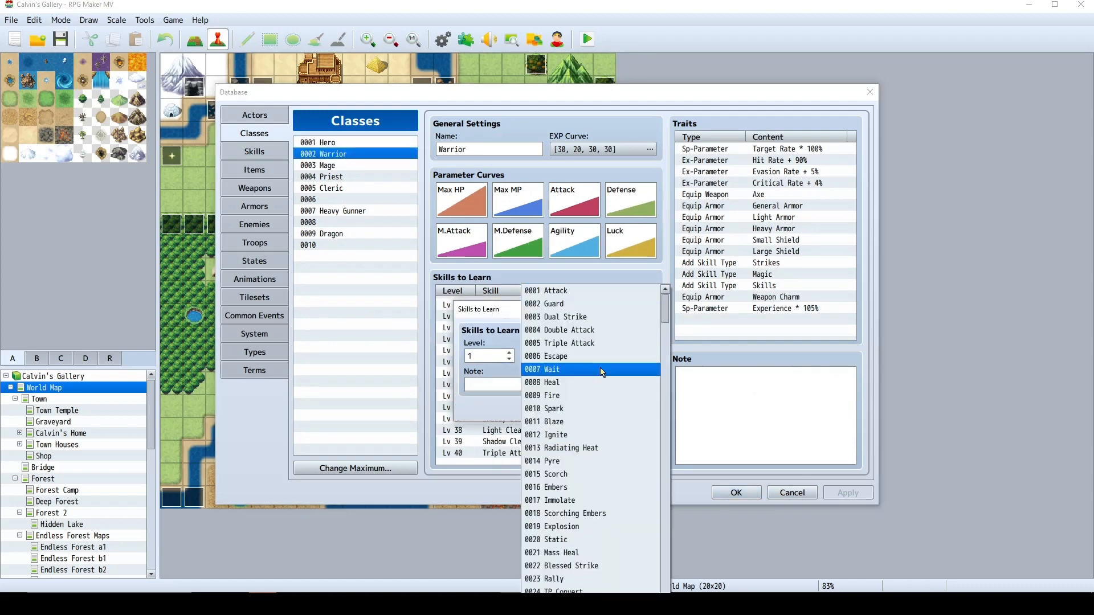
scroll(617, 398, down, 5)
scroll(619, 400, down, 7)
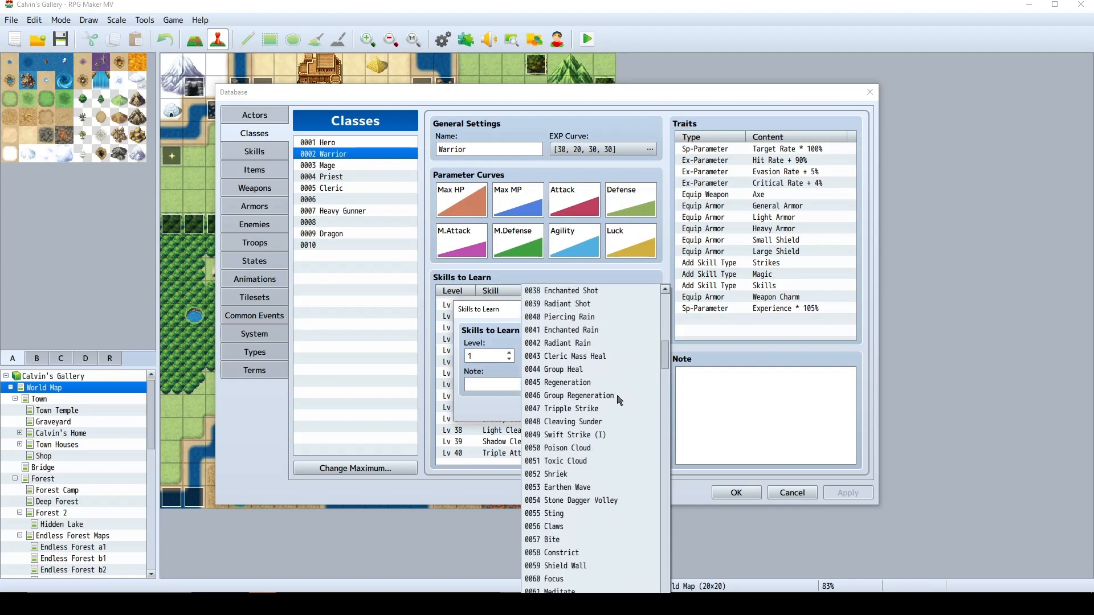
click(595, 566)
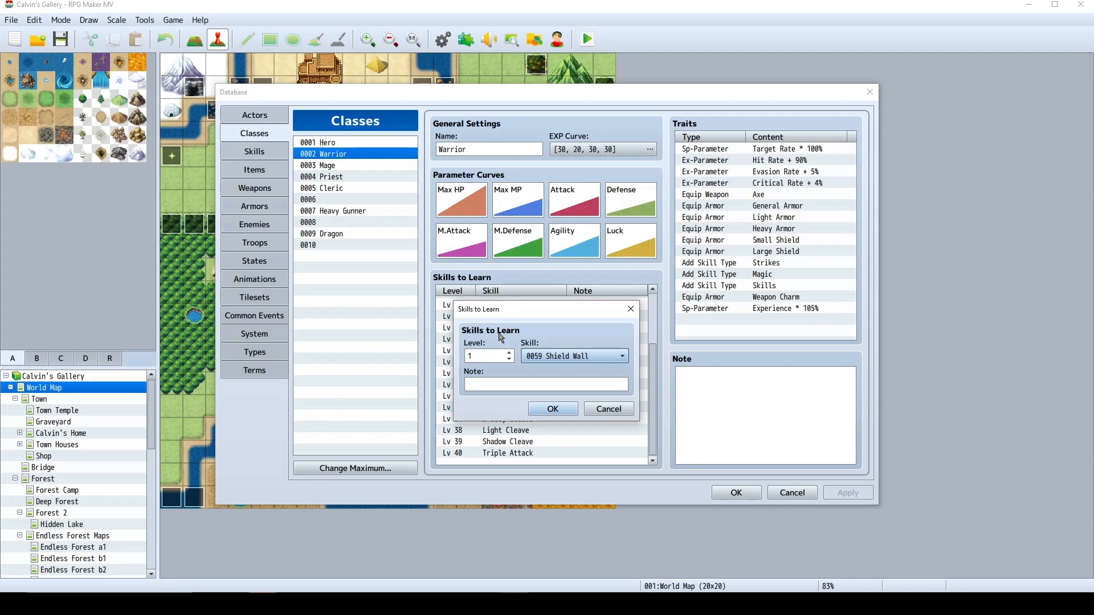
drag(500, 311, 577, 299)
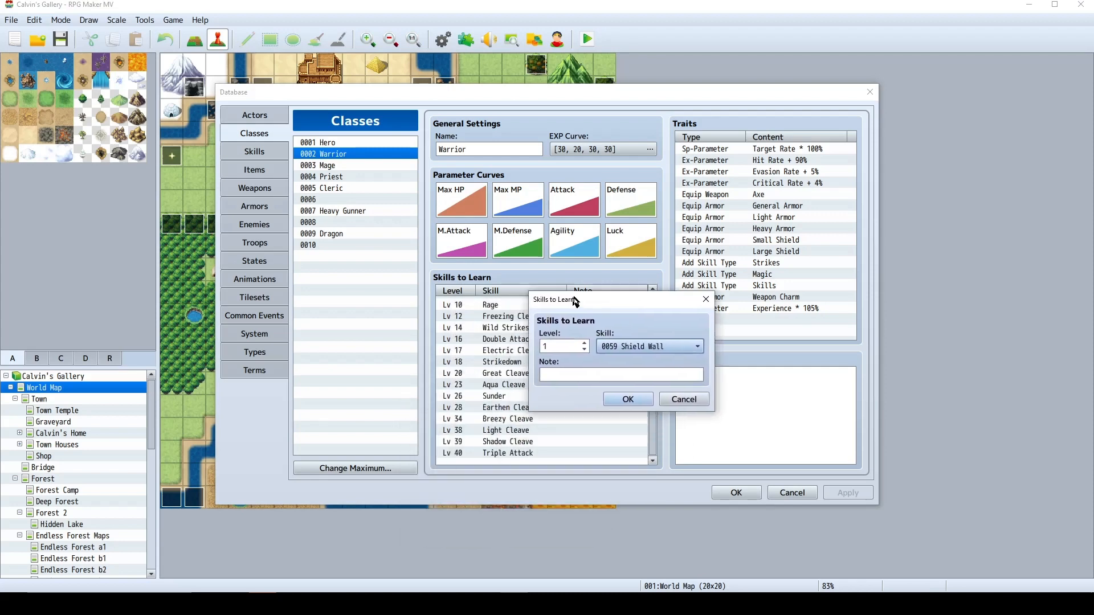
click(629, 395)
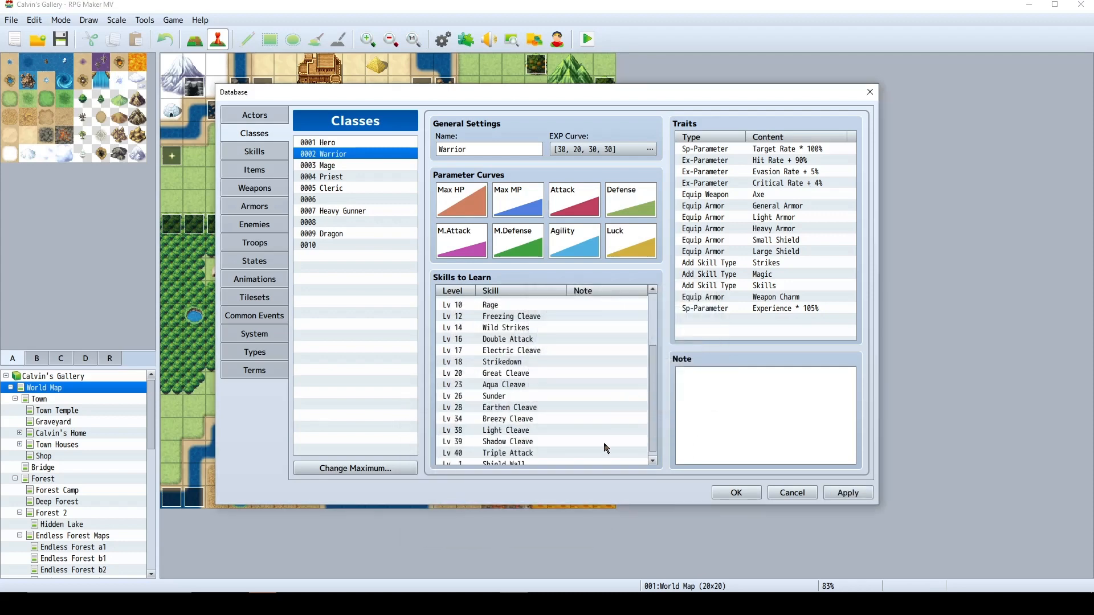
Check the skills to learn and their levels for the Hero and Mage classes
click(369, 144)
click(523, 338)
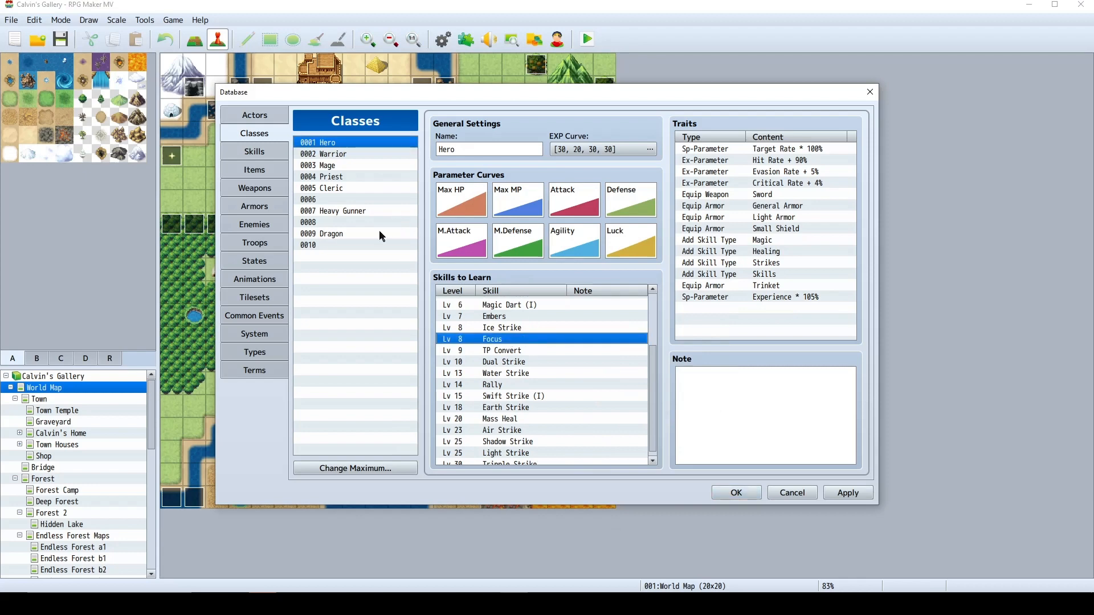
click(344, 165)
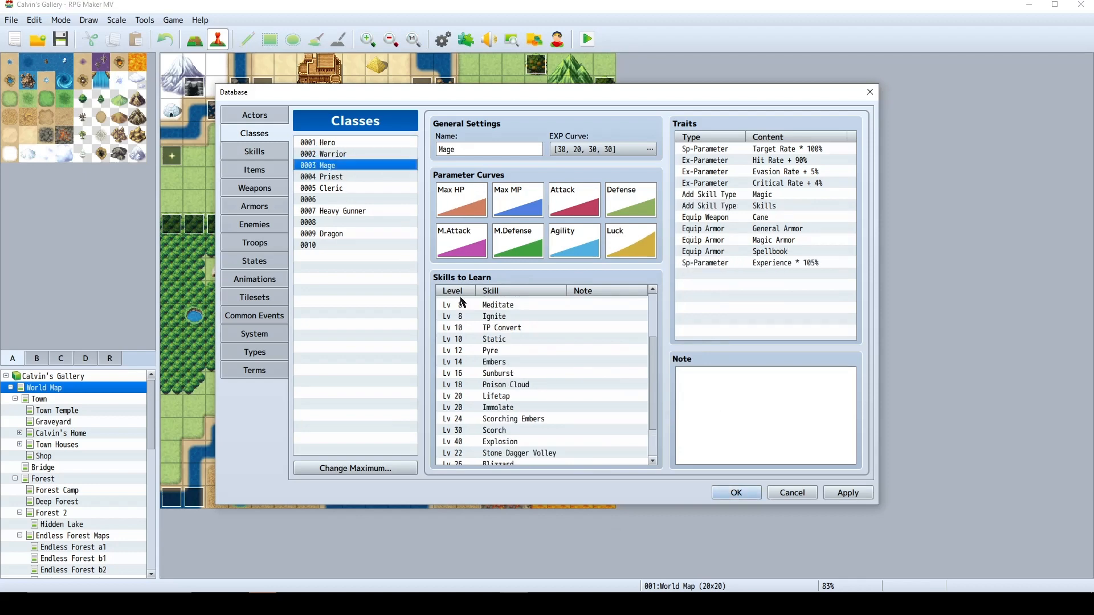
Set the level at which the Warrior class learns Shield Wall to 8
click(346, 155)
double_click(499, 460)
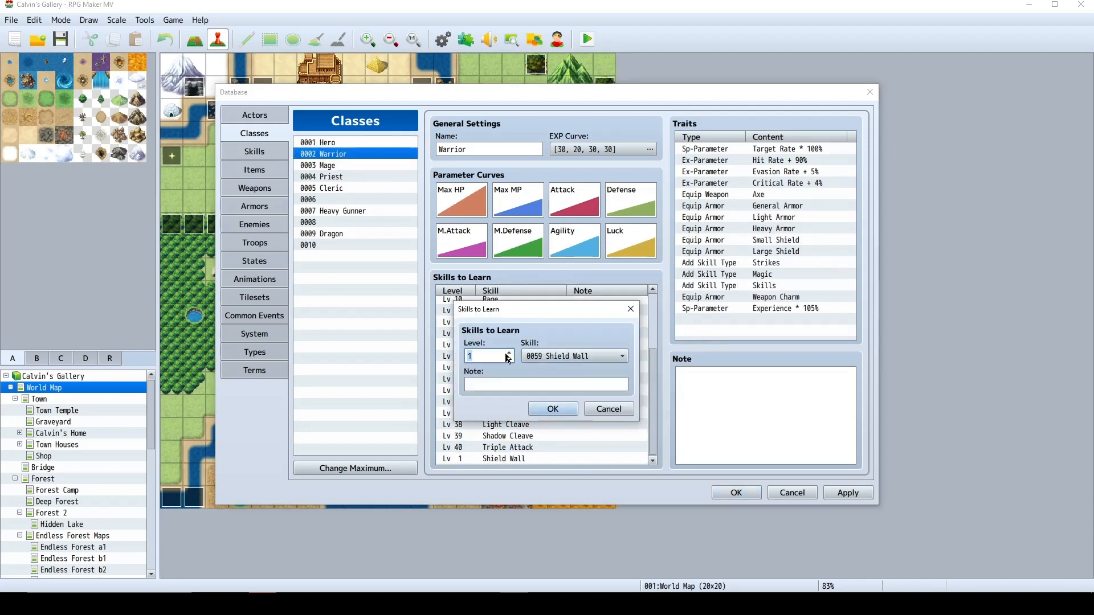
text(8)
click(551, 409)
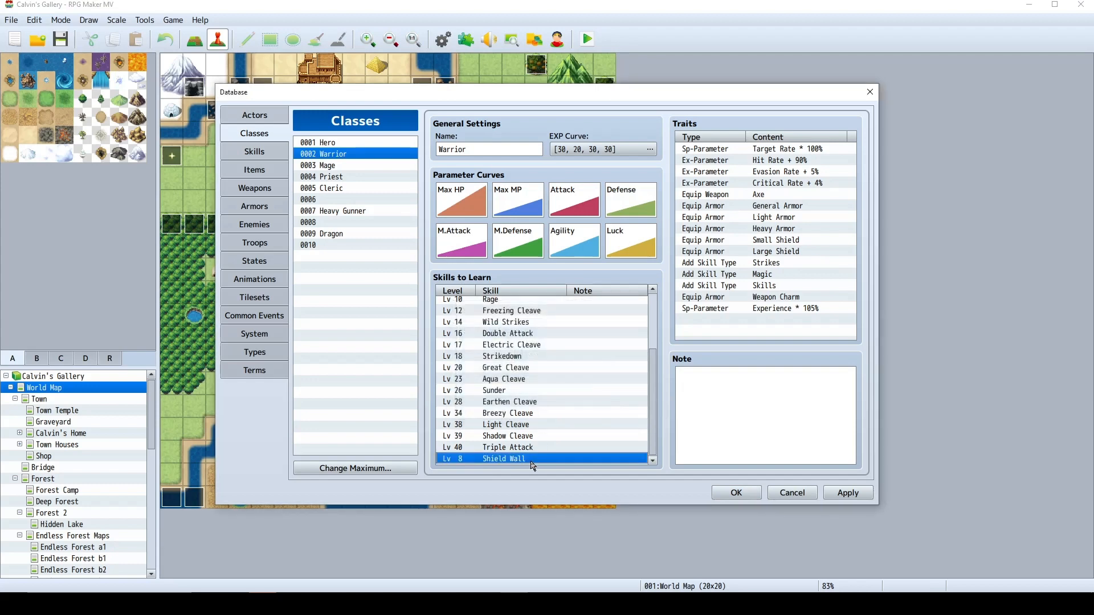
Change the Warrior's learning level for Shield Wall to 9, leaving the Focus entry at its current level
scroll(520, 313, up, 3)
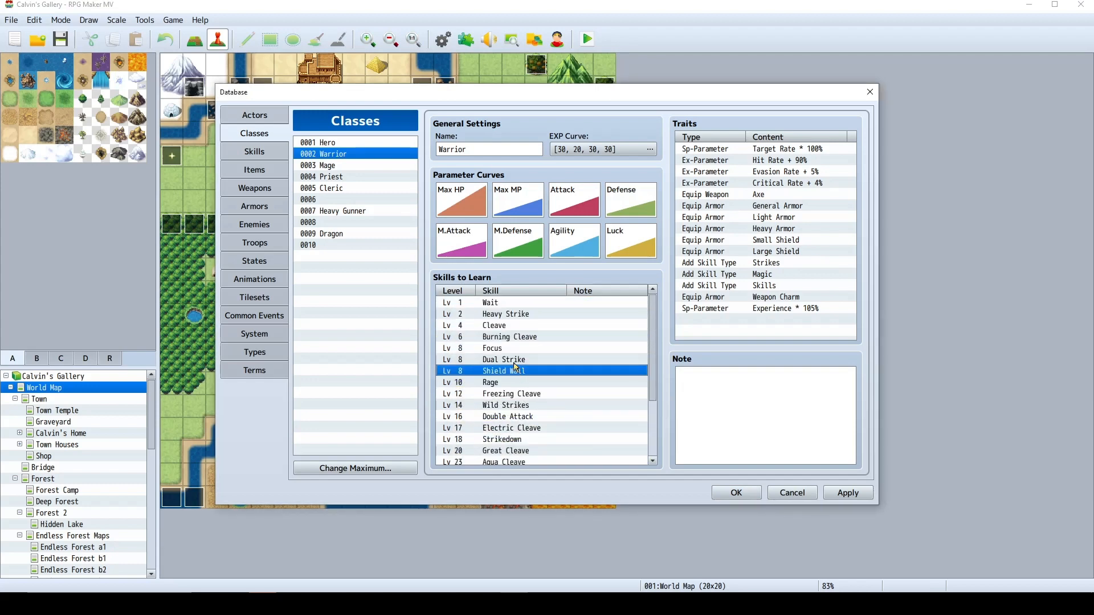
click(513, 362)
click(507, 346)
click(507, 358)
click(508, 368)
double_click(474, 371)
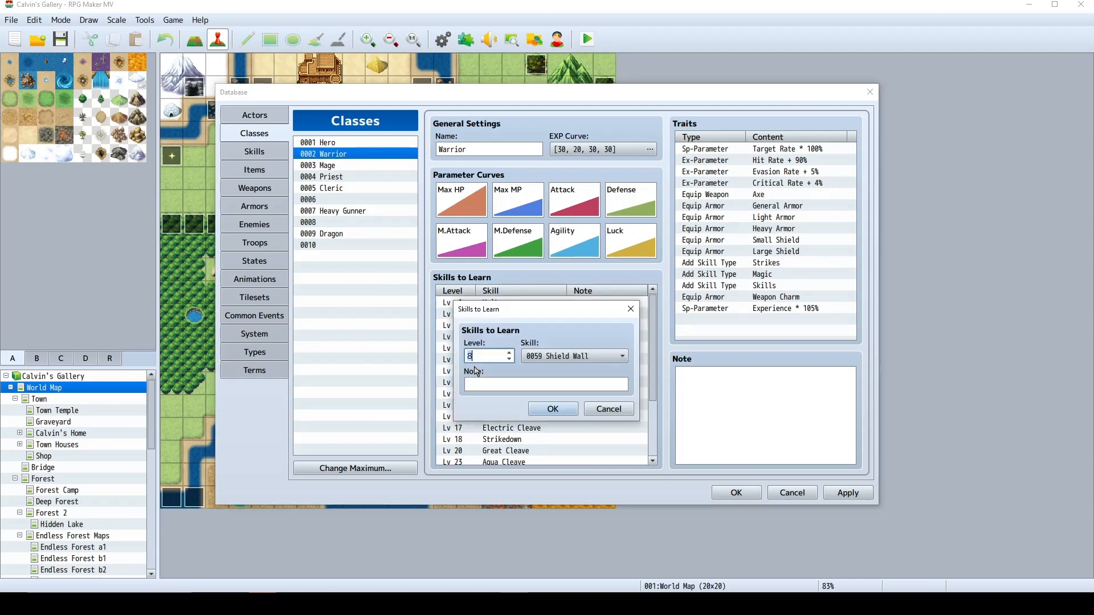
text(9)
click(553, 411)
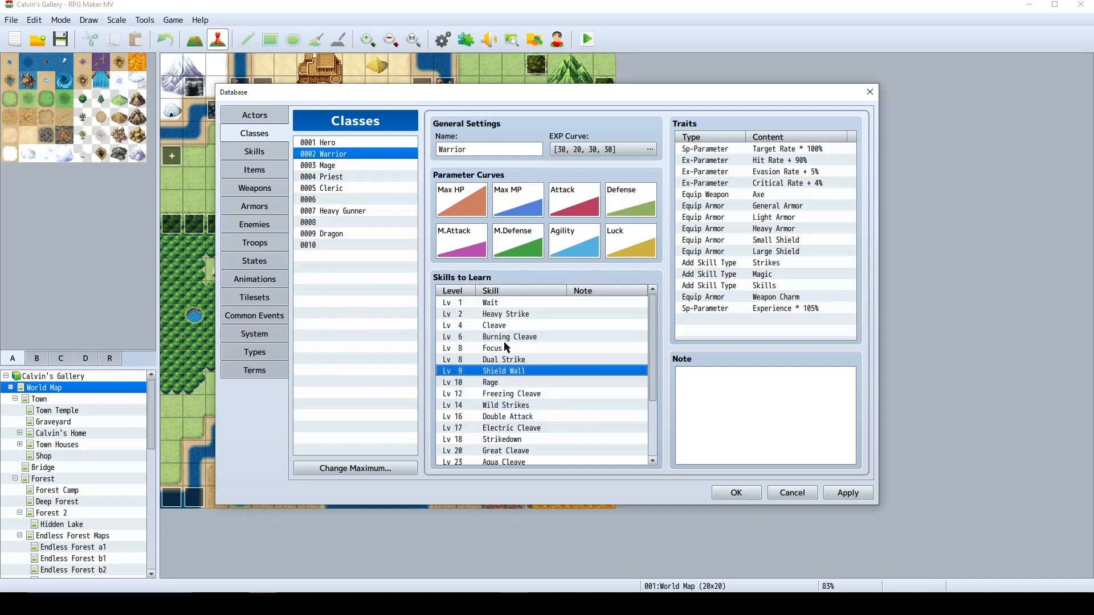
double_click(486, 350)
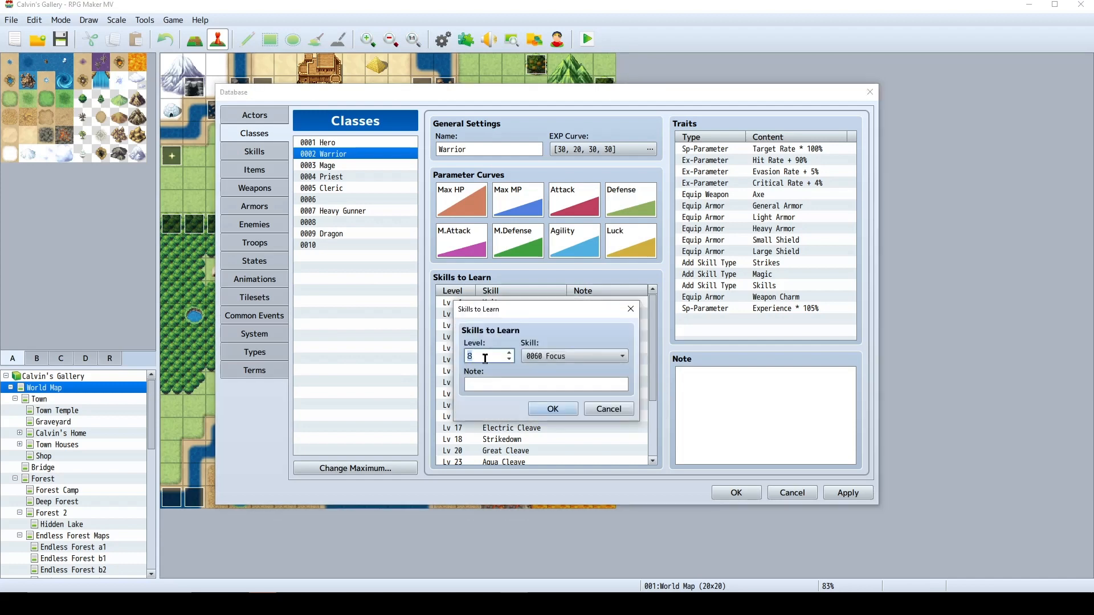
click(608, 409)
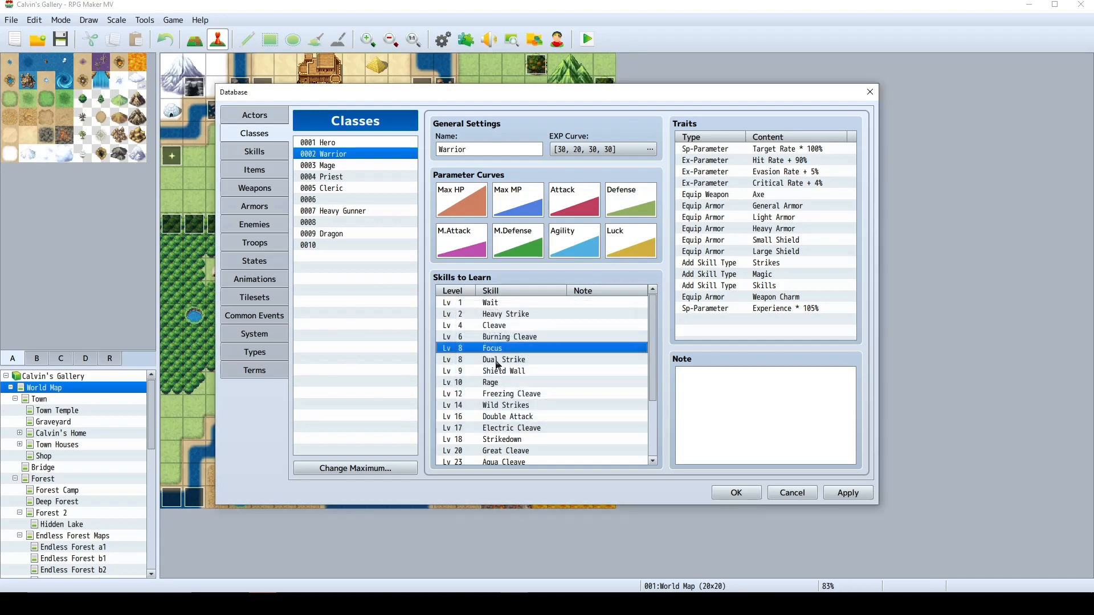
Set the Warrior class's learning level for Dual Strike to 7 and save the database changes
double_click(498, 361)
text(7)
click(553, 409)
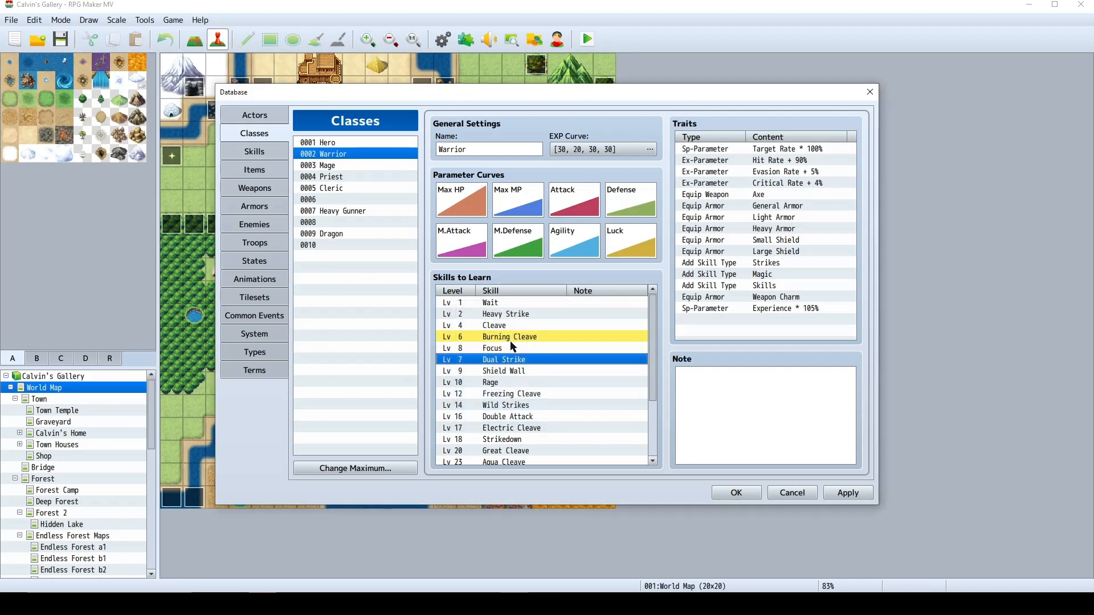
click(492, 333)
click(493, 350)
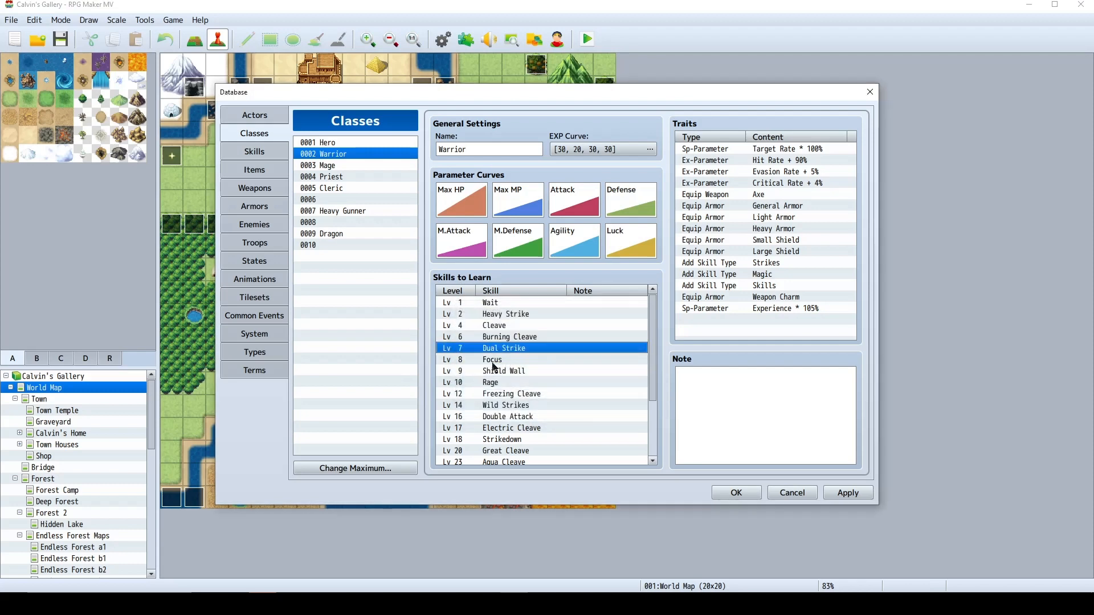
click(494, 371)
click(846, 492)
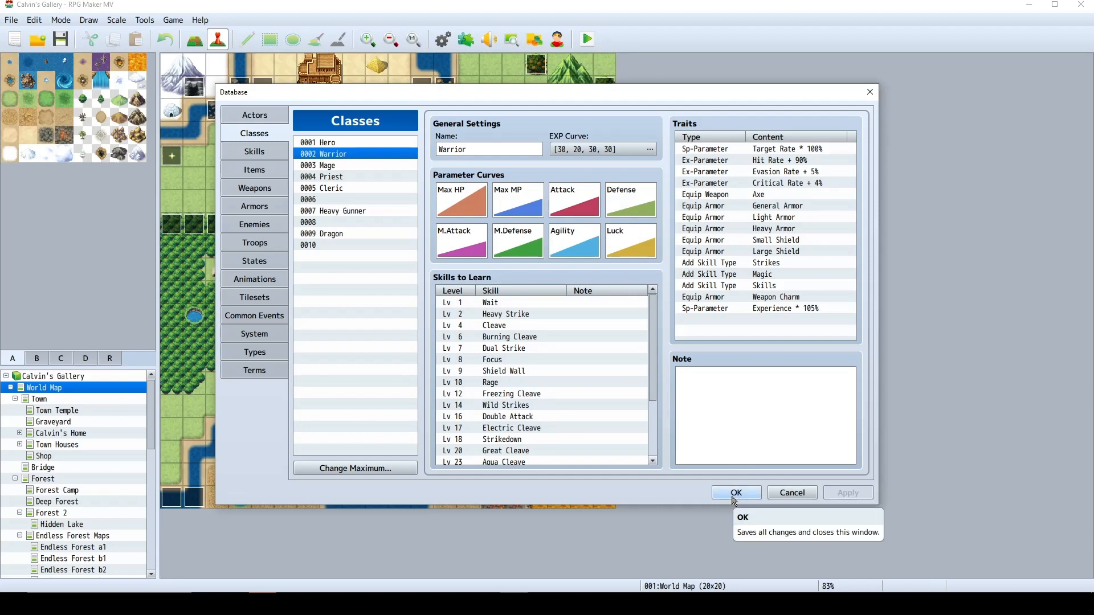
click(735, 500)
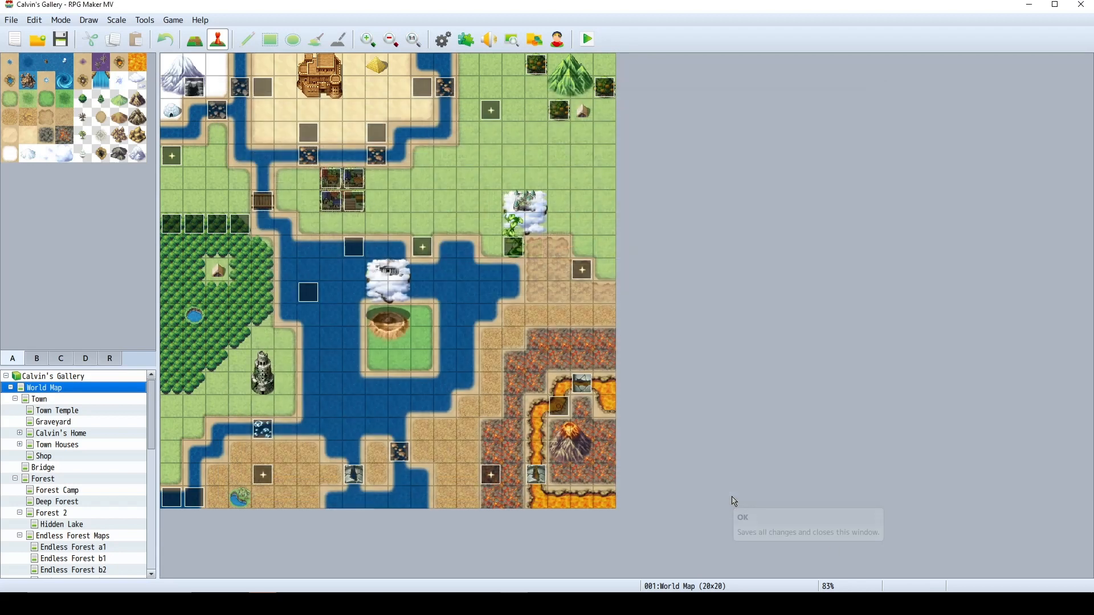
Add the YEP_WeatherInBattle plugin to the project with status ON, reading its placement instructions in the help text
click(467, 39)
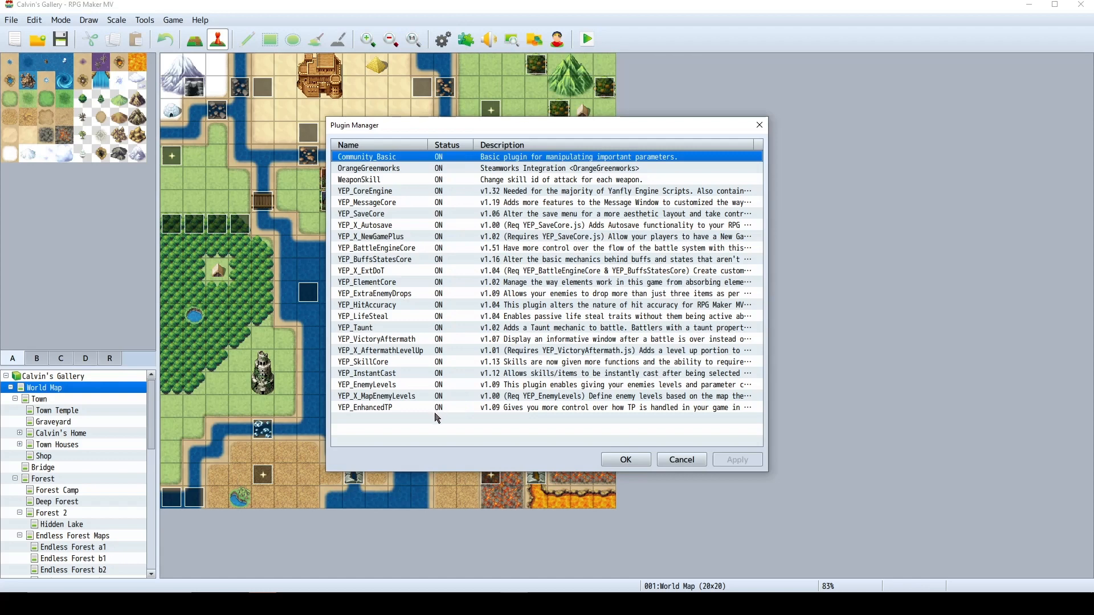
double_click(436, 422)
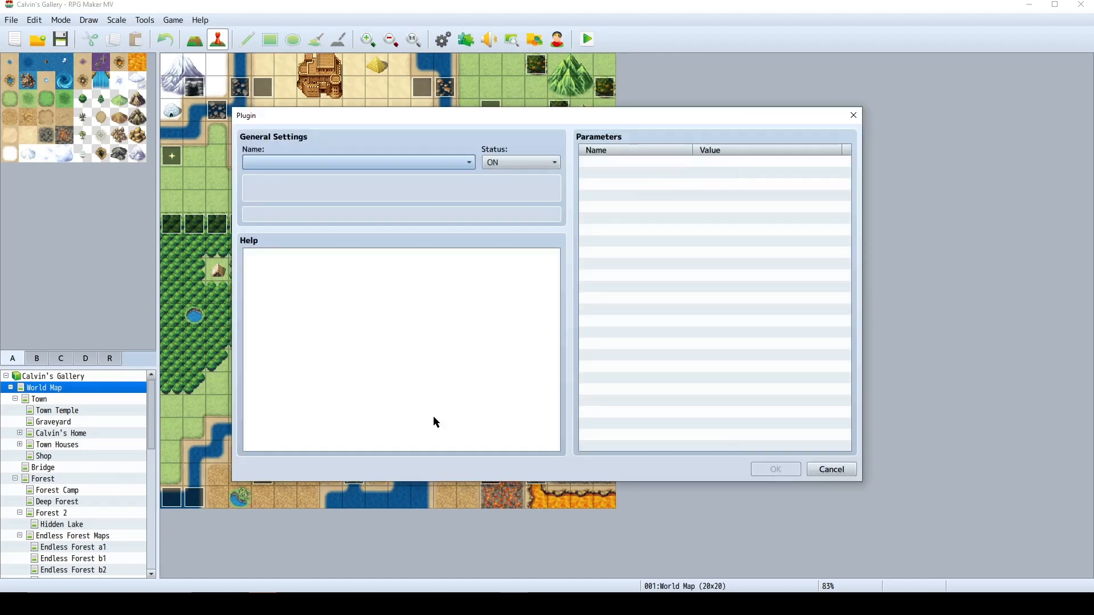
click(319, 162)
scroll(344, 321, down, 3)
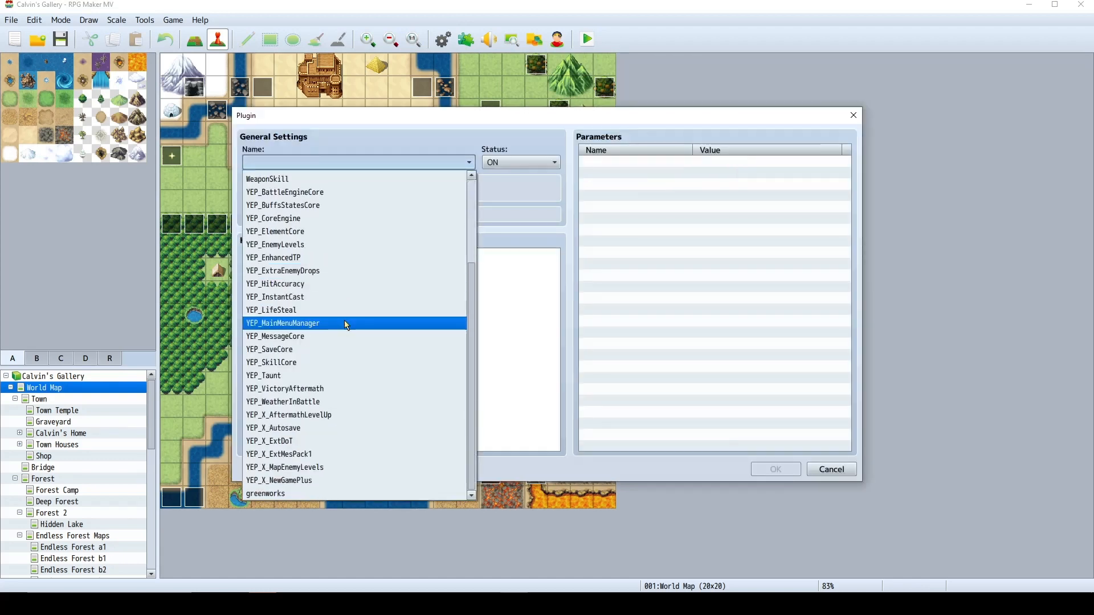
click(313, 403)
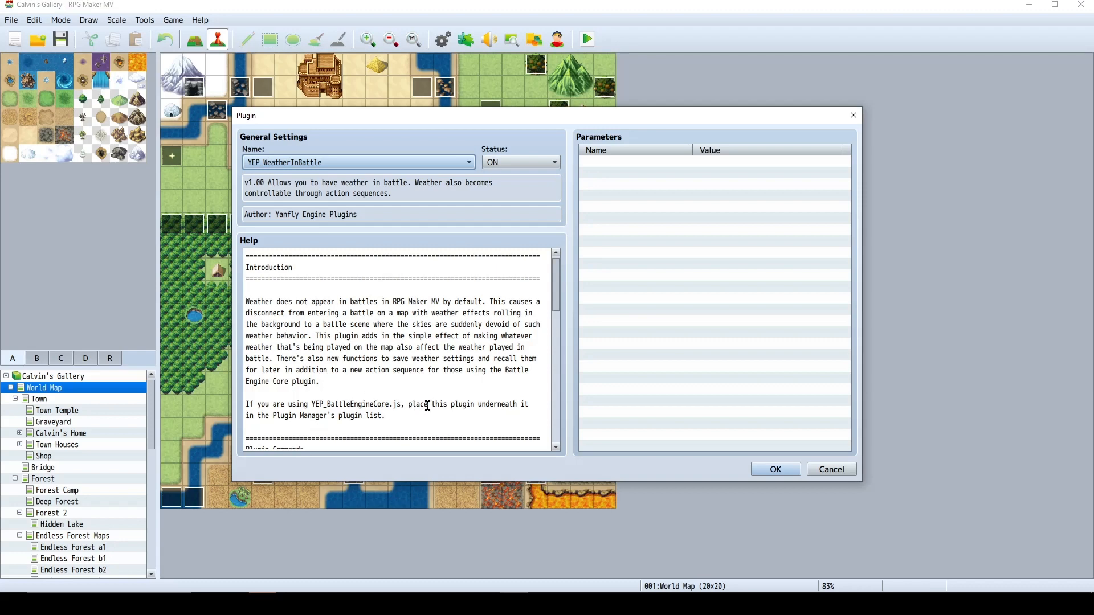
scroll(428, 405, down, 1)
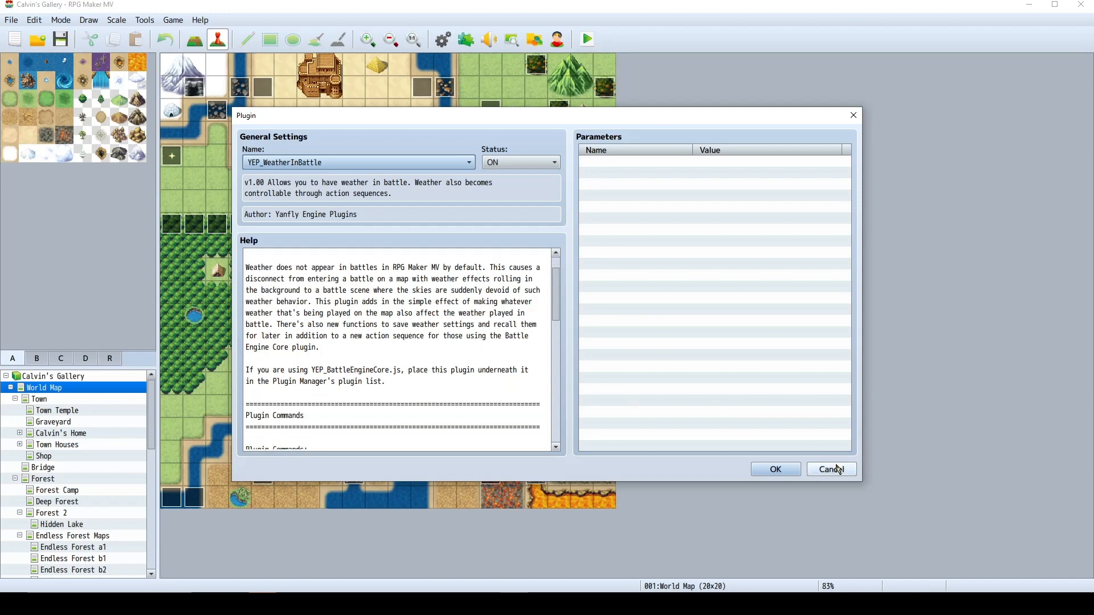
click(776, 469)
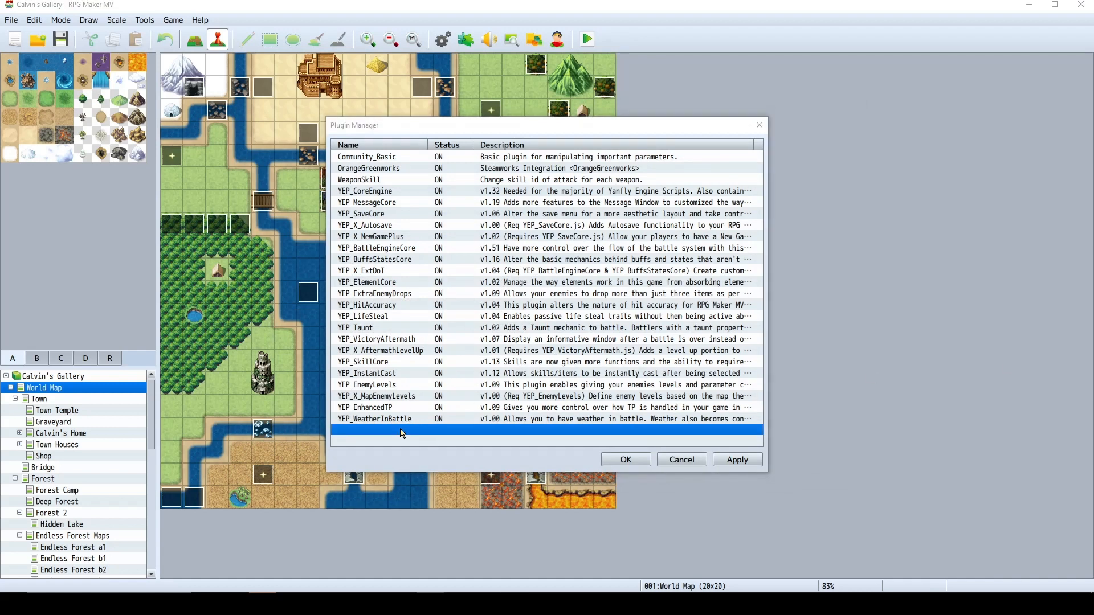
Move YEP_WeatherInBattle directly below YEP_X_AftermathLevelUp in the plugin list and save the plugin changes
double_click(417, 420)
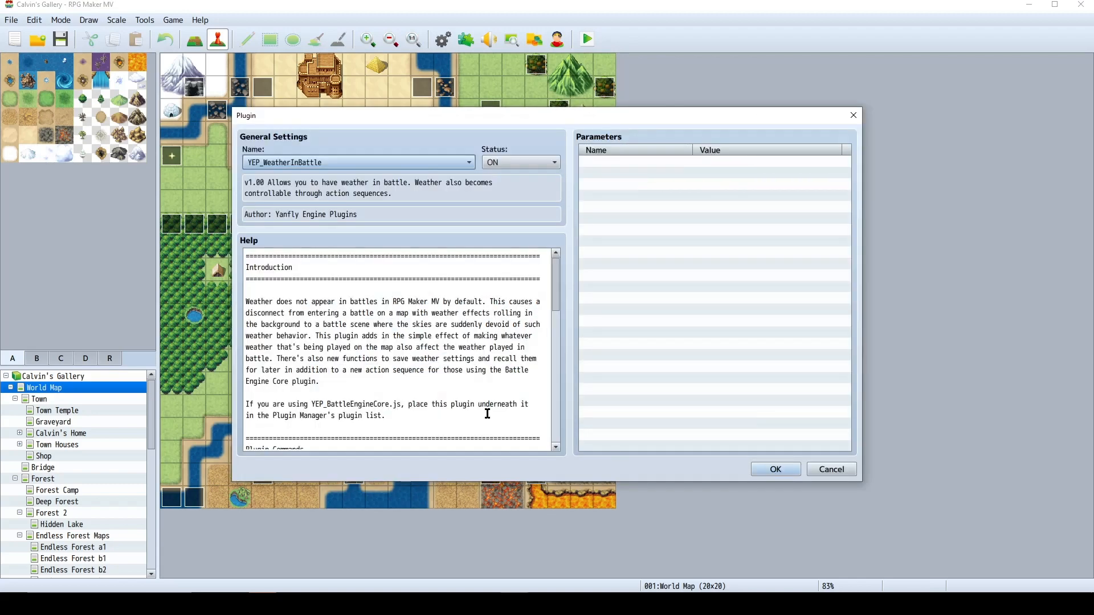
click(841, 472)
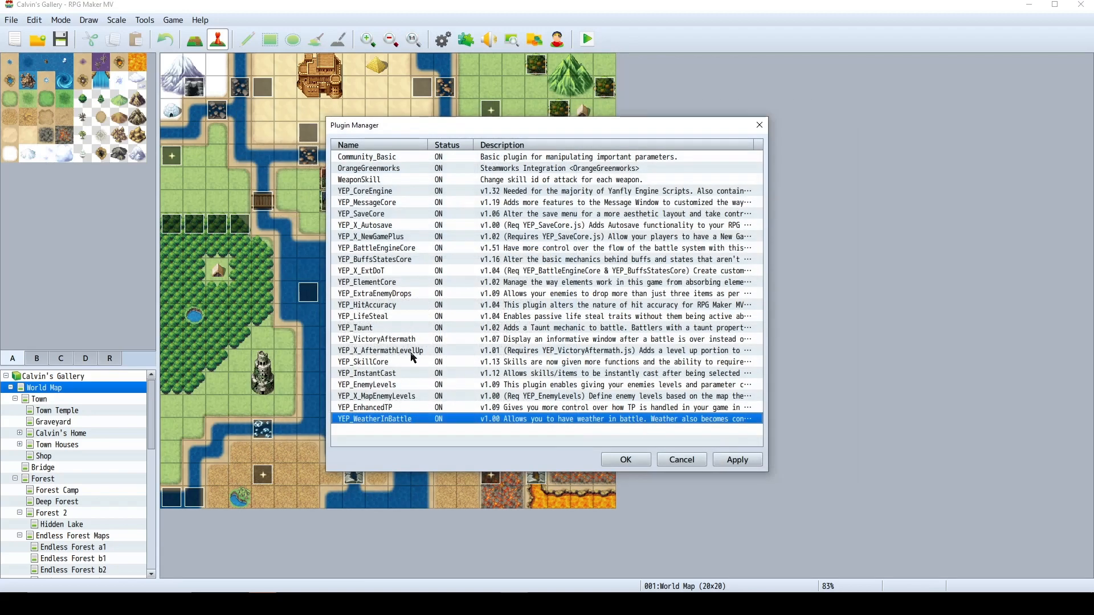
drag(429, 424, 414, 360)
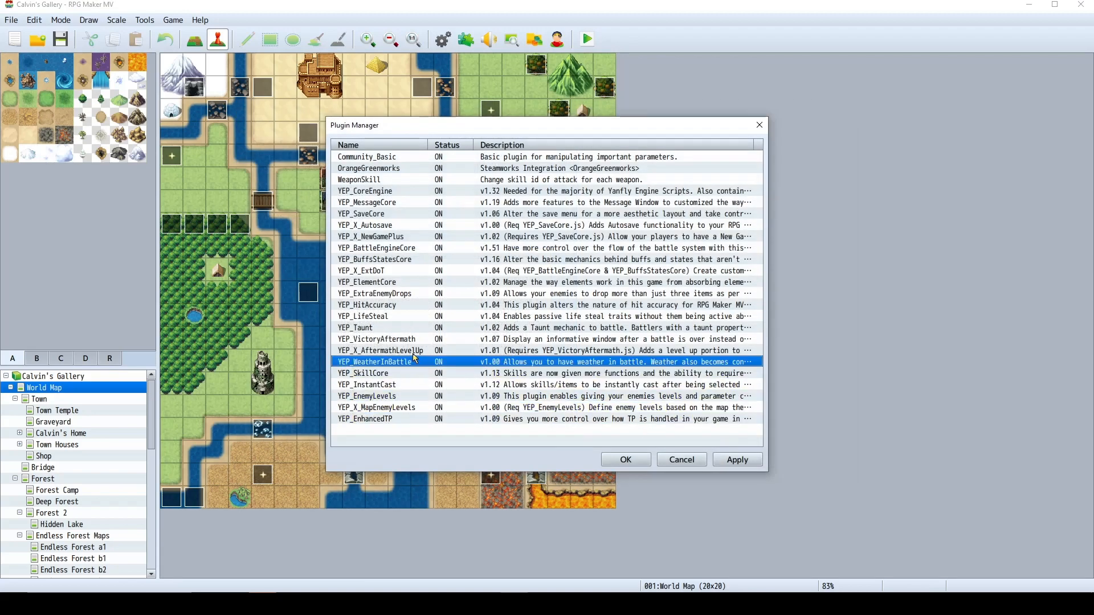
click(392, 377)
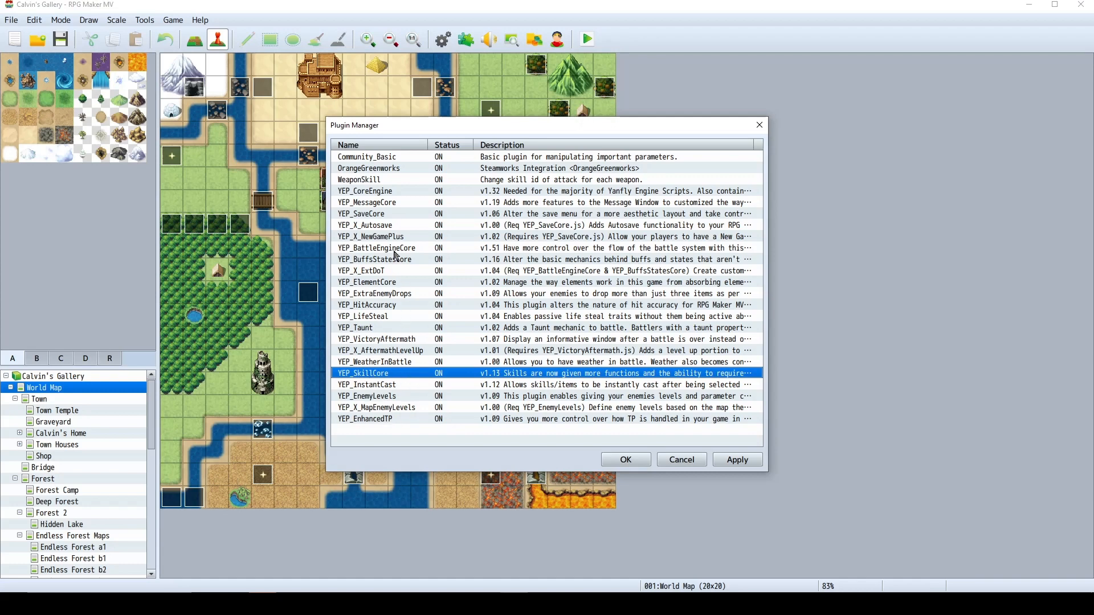
click(723, 464)
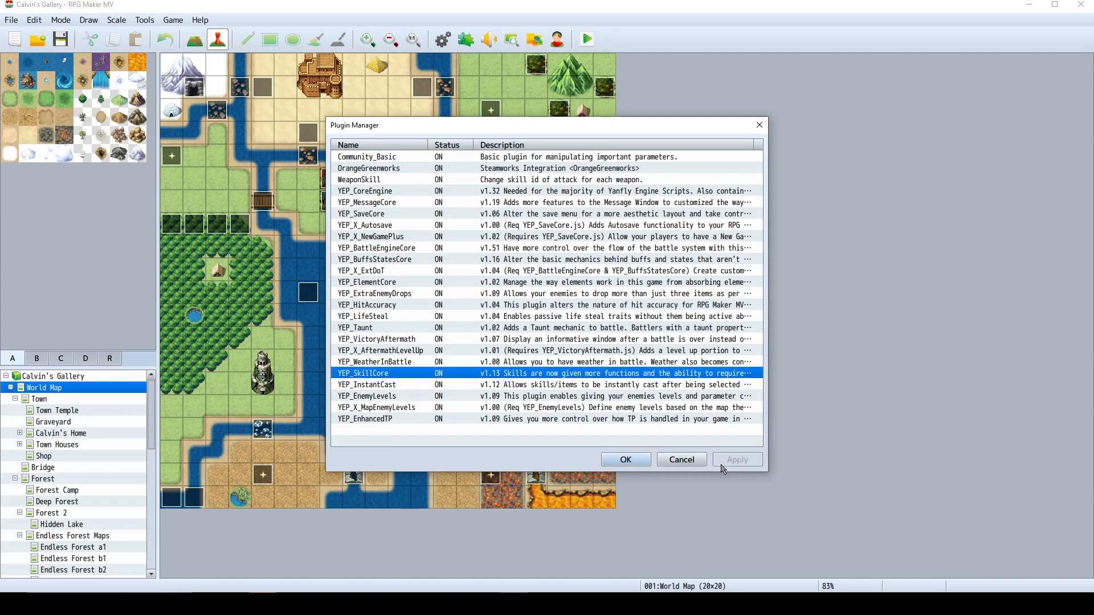
click(625, 459)
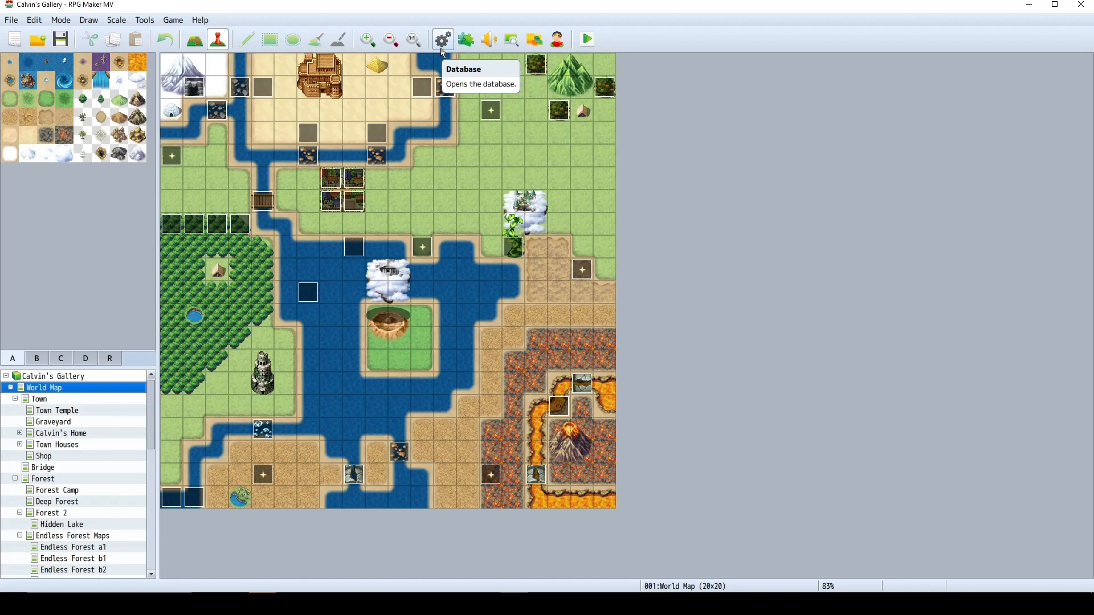
Switch to File Explorer and browse the Battle Plugins and Core & Options Plugins folders of the [YEP] Full Collection
click(374, 604)
click(475, 550)
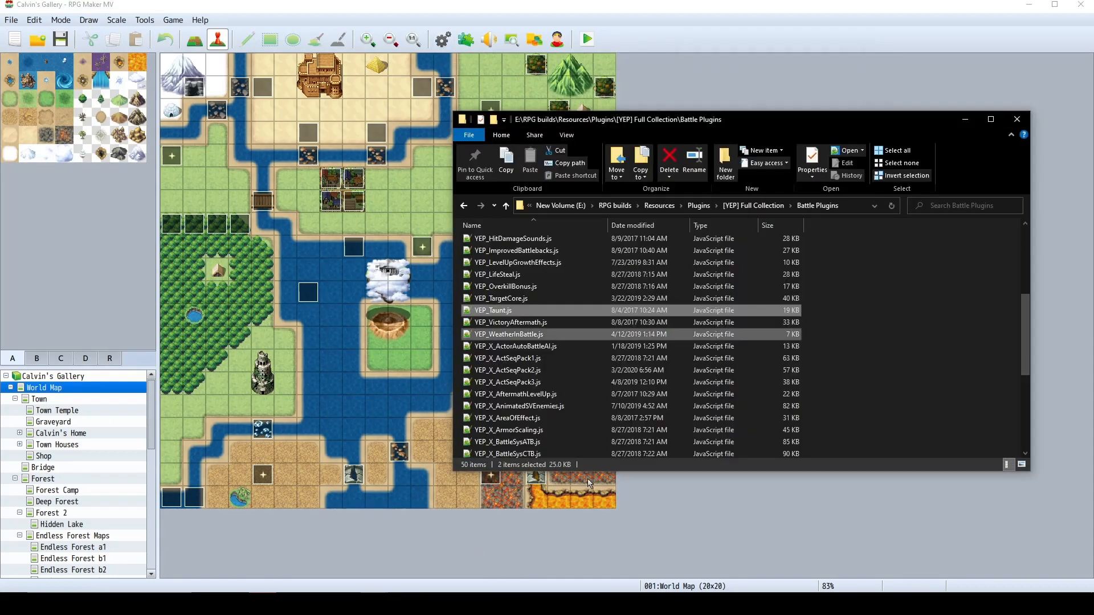
scroll(726, 290, down, 3)
click(753, 205)
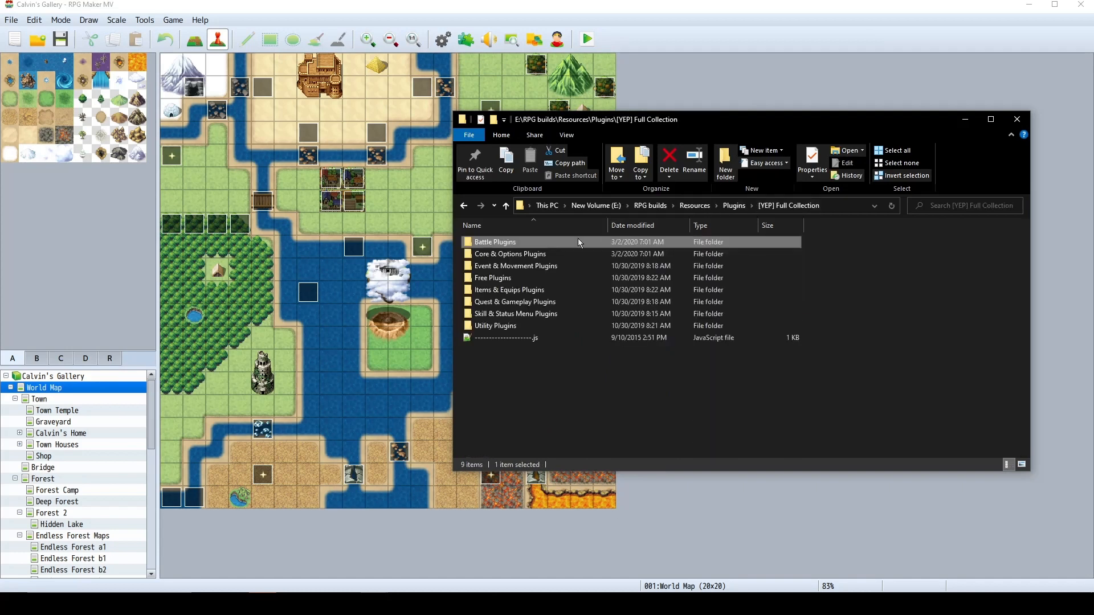
double_click(516, 254)
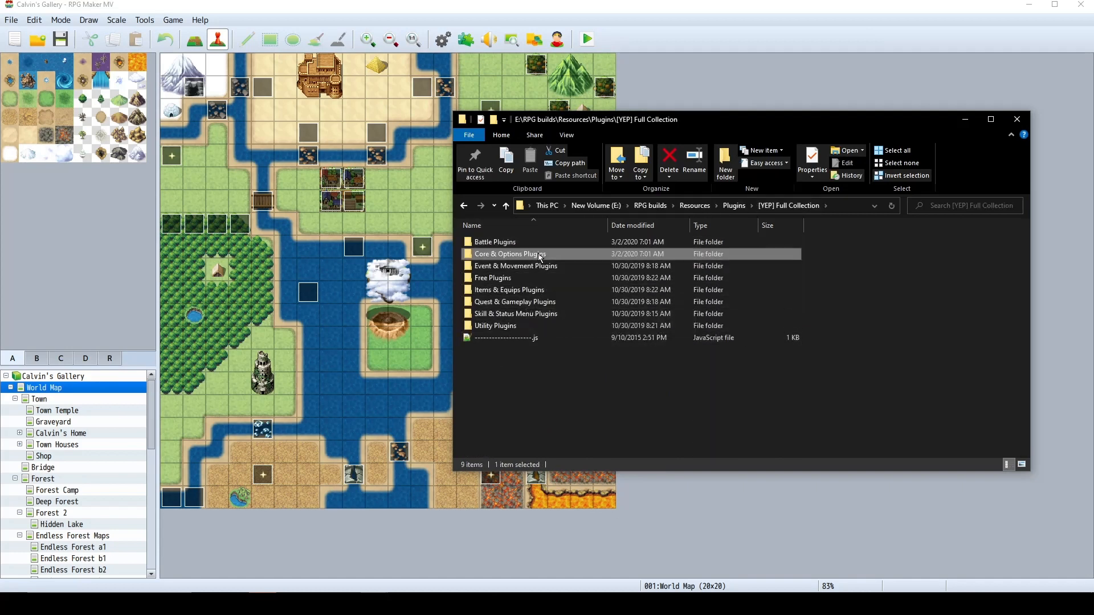
scroll(592, 279, down, 4)
scroll(592, 275, up, 4)
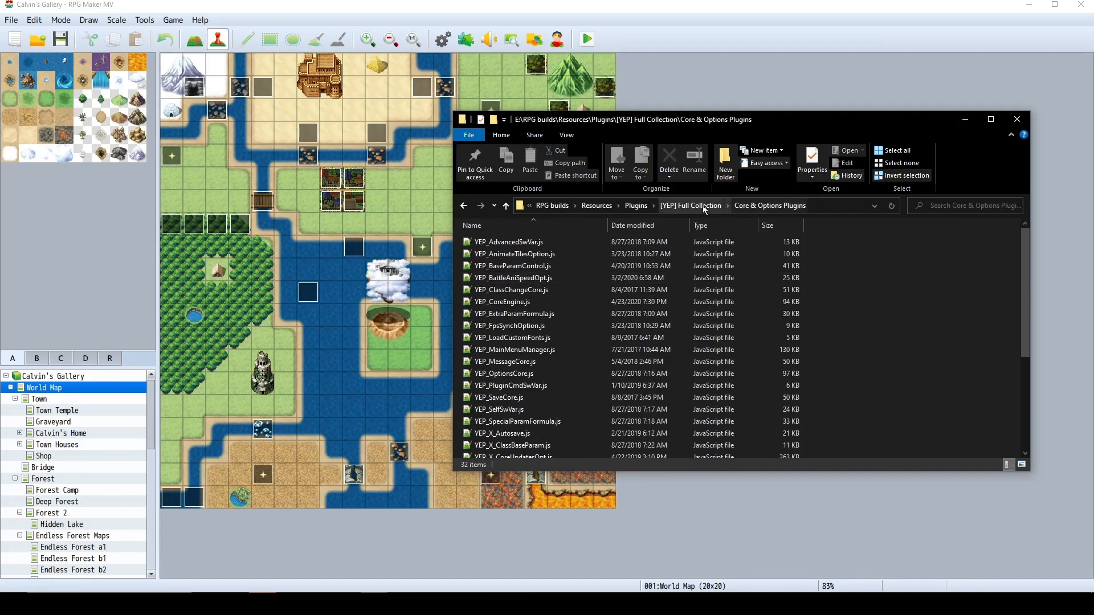
Look through the plugin files in the Event & Movement Plugins and Free Plugins folders
click(698, 206)
double_click(568, 265)
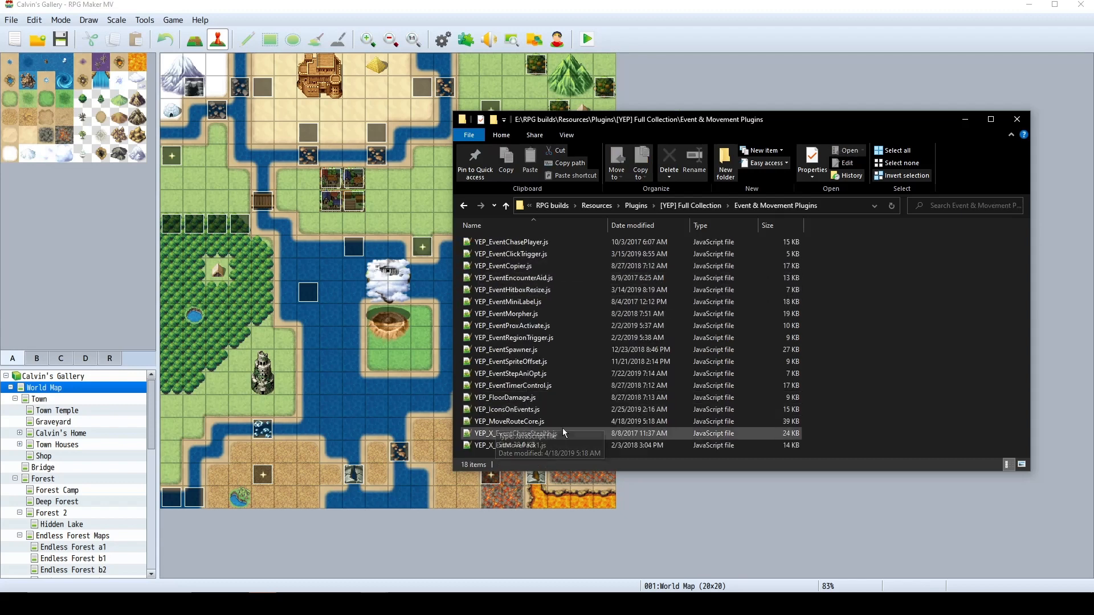
click(698, 206)
double_click(558, 279)
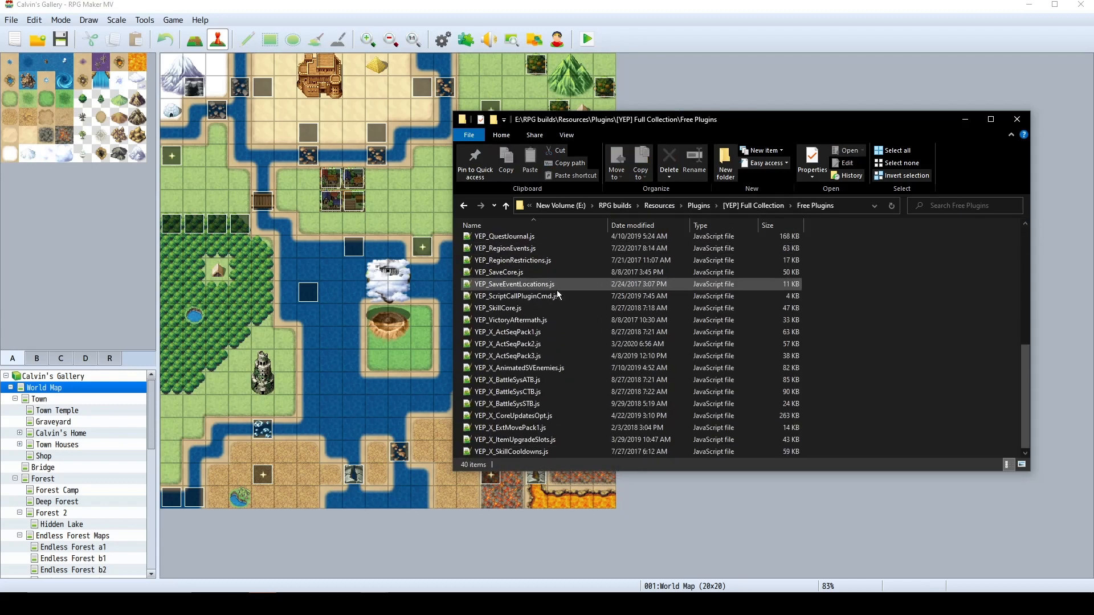
scroll(539, 382, up, 1)
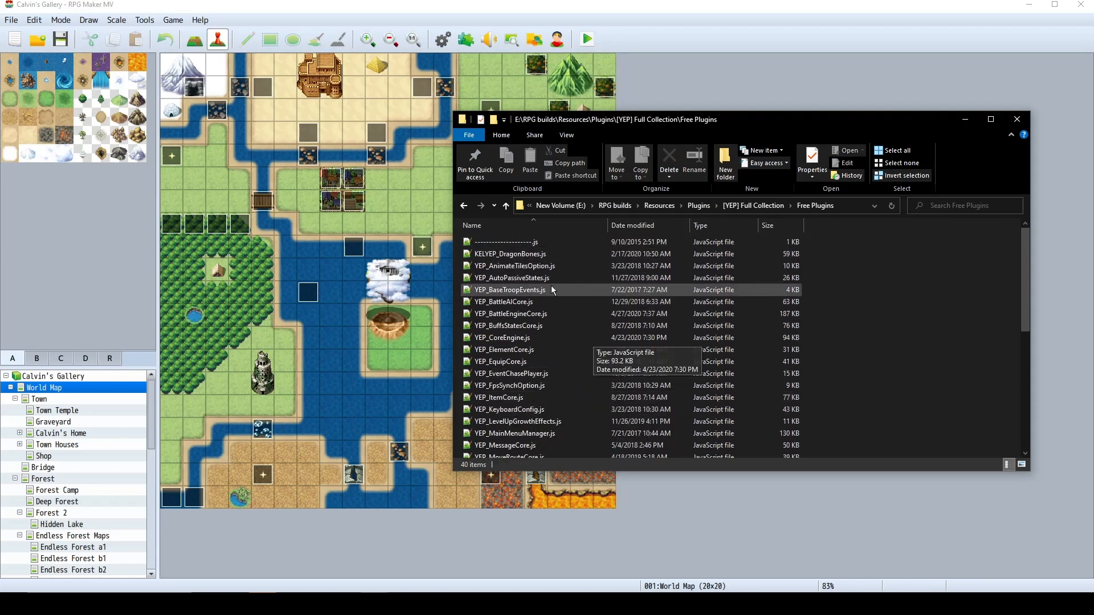
scroll(656, 379, down, 6)
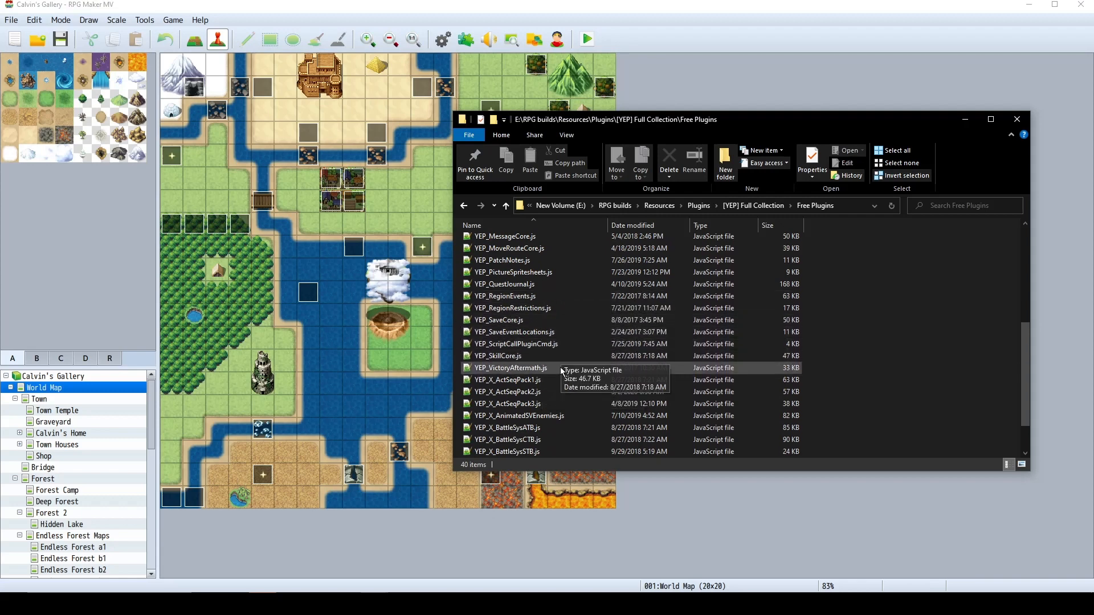
scroll(566, 371, up, 2)
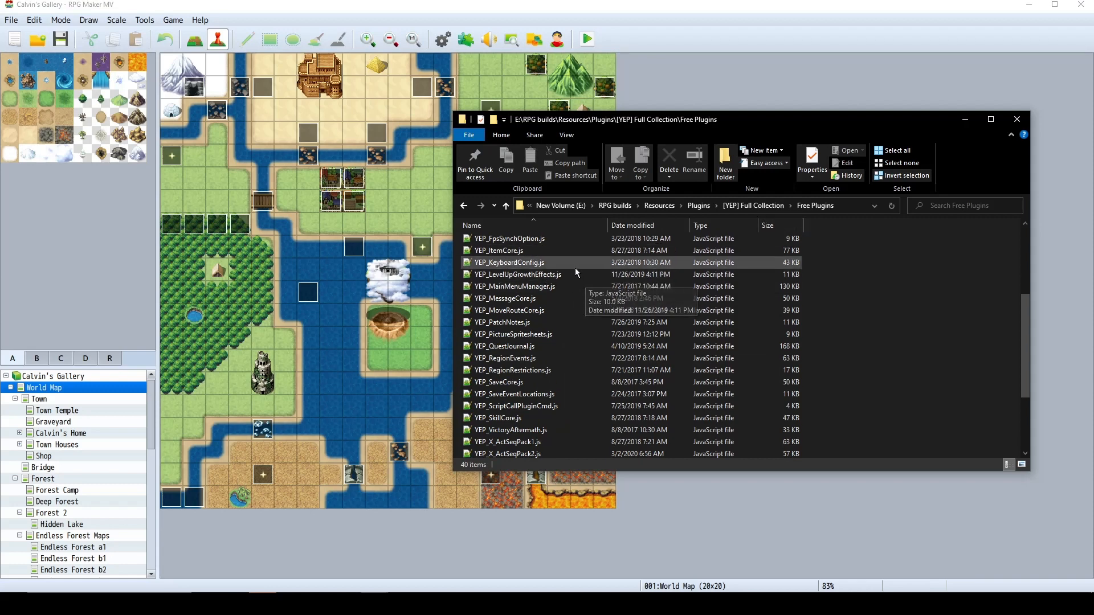
Look through the plugin files in the Items & Equips Plugins and Quest & Gameplay Plugins folders
click(765, 207)
double_click(513, 295)
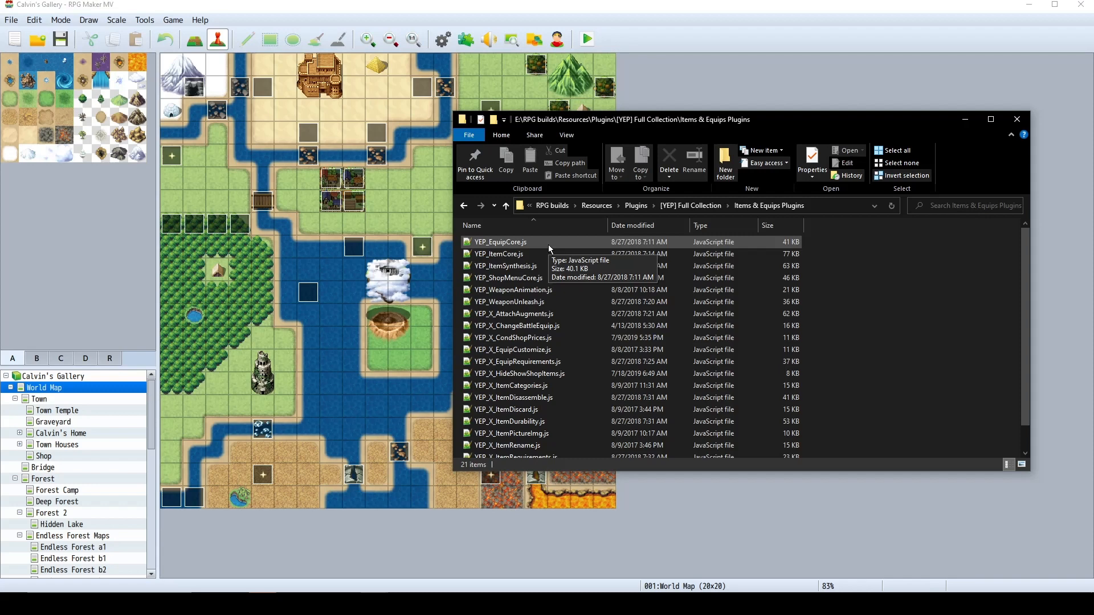
scroll(598, 330, down, 1)
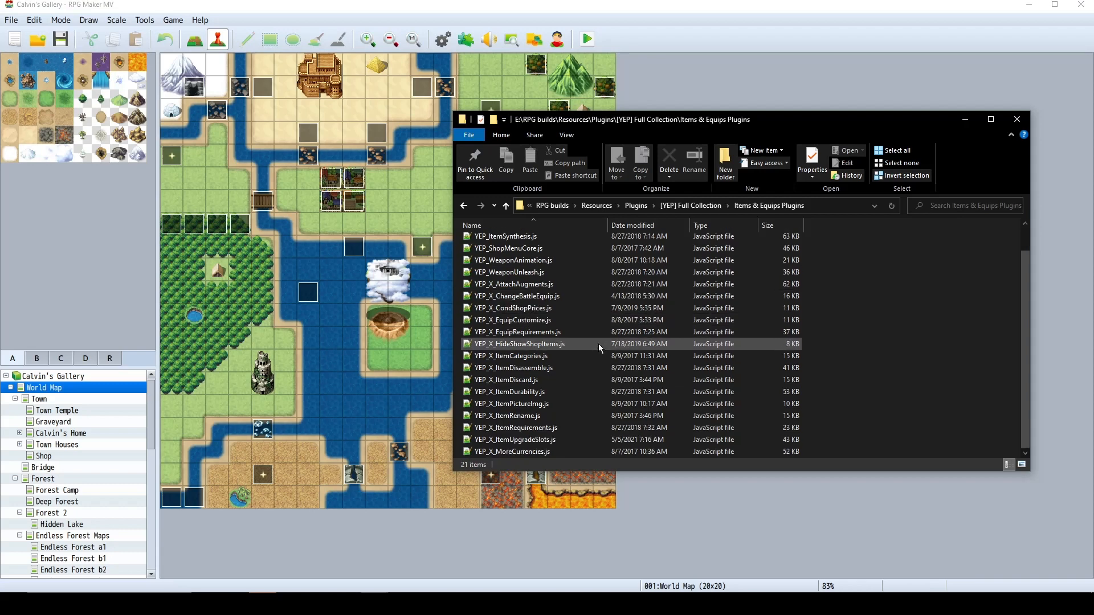
scroll(566, 412, up, 1)
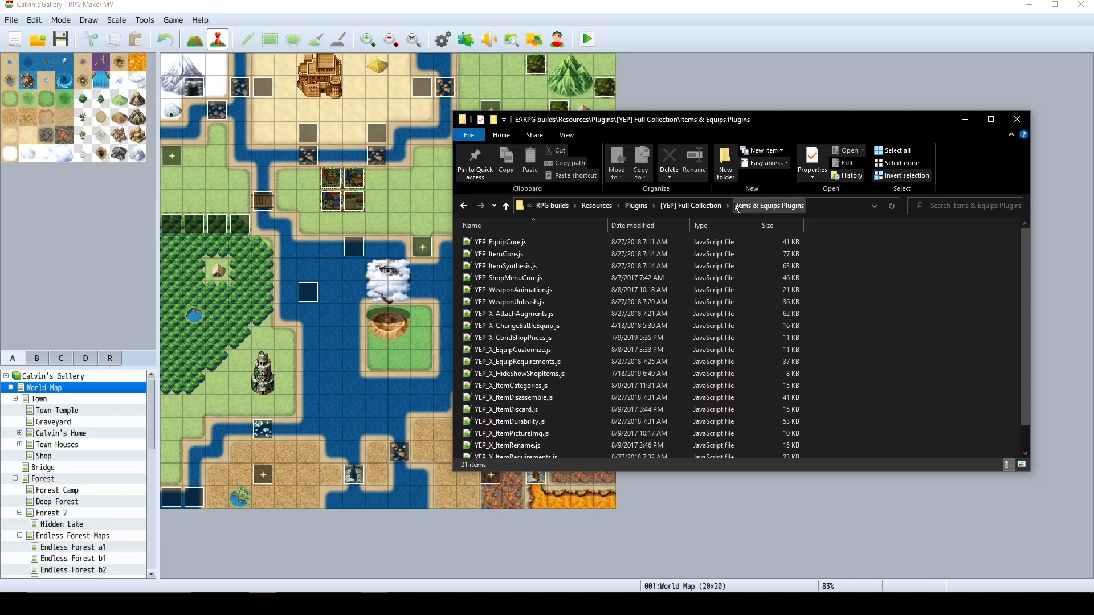
click(693, 207)
click(525, 304)
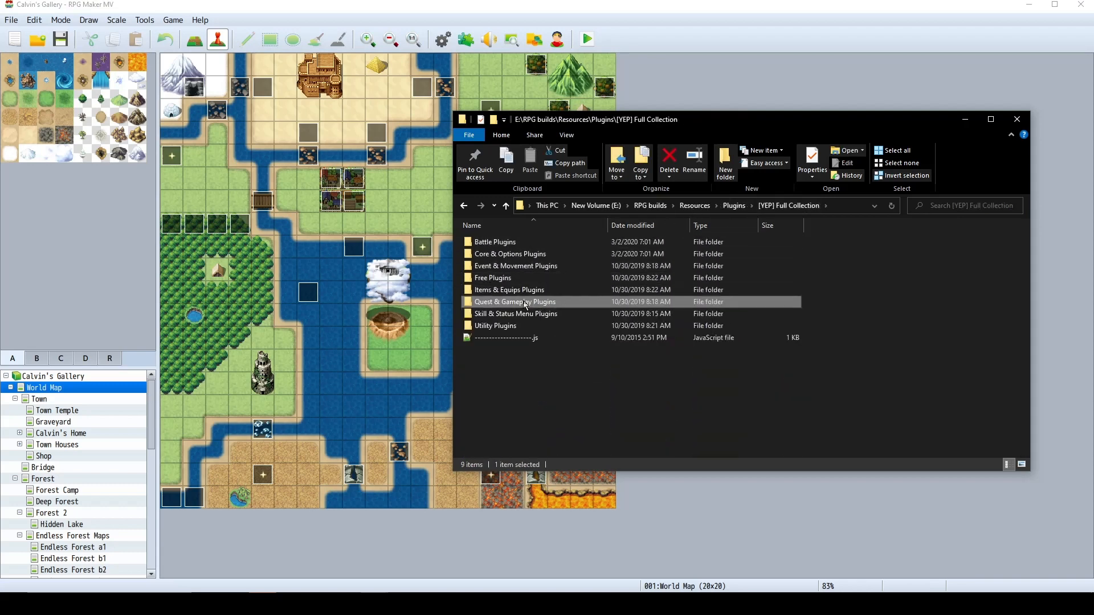
double_click(525, 305)
scroll(556, 248, down, 5)
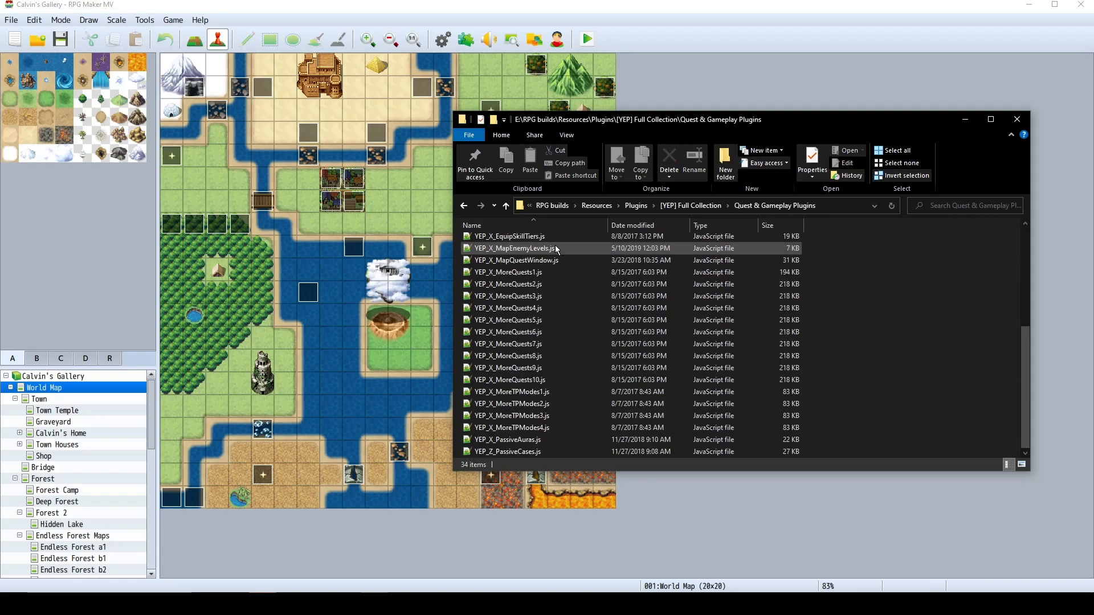
scroll(548, 337, up, 2)
Check the plugins in the Skill & Status Menu Plugins folder and return to the [YEP] Full Collection folder
click(689, 206)
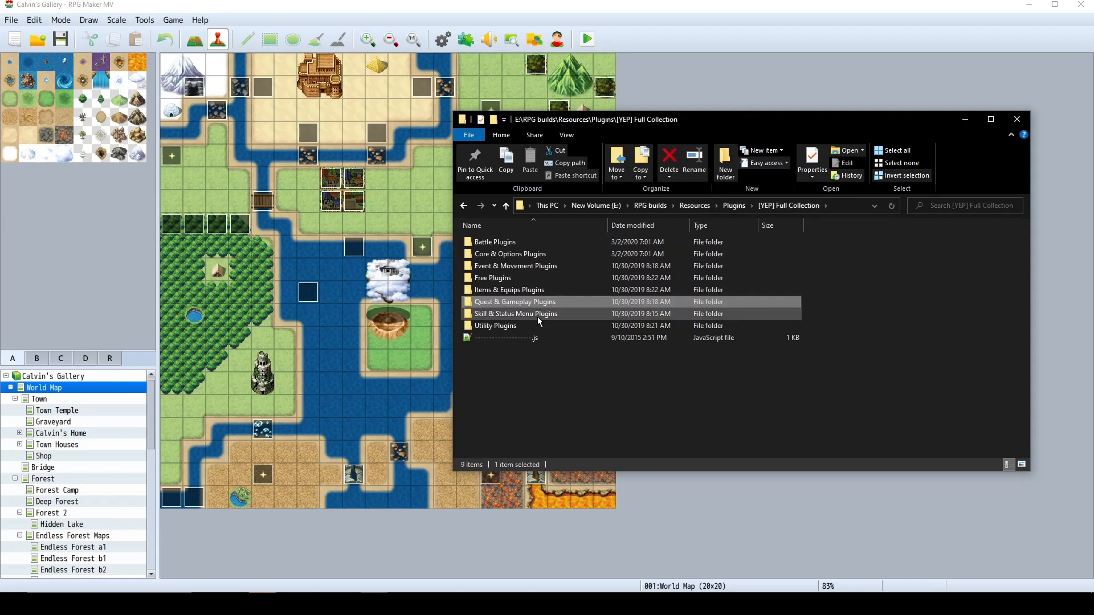
double_click(538, 314)
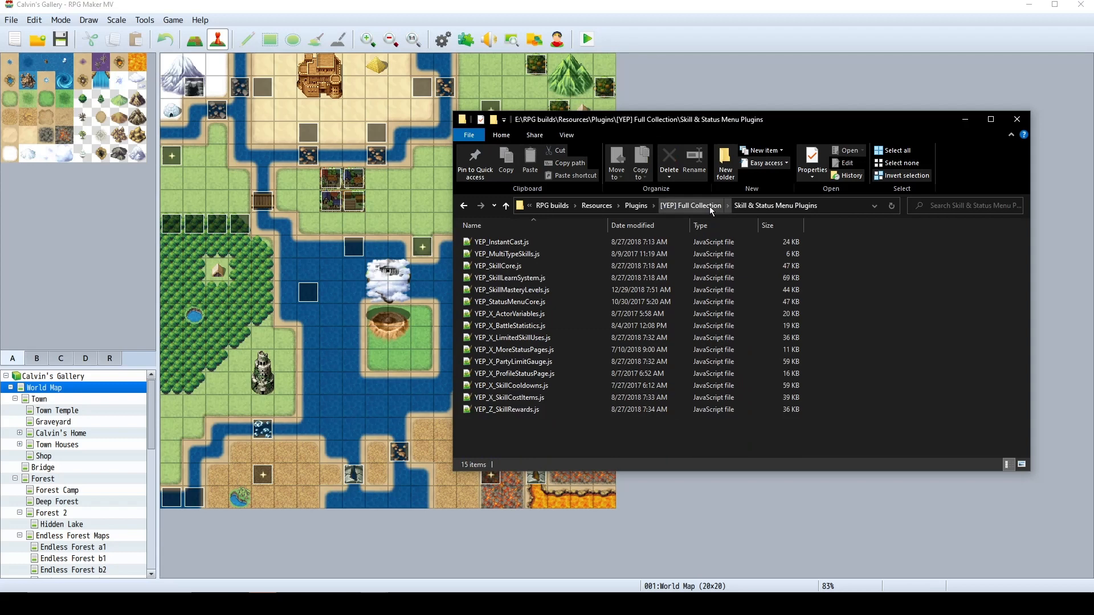
click(690, 205)
click(569, 356)
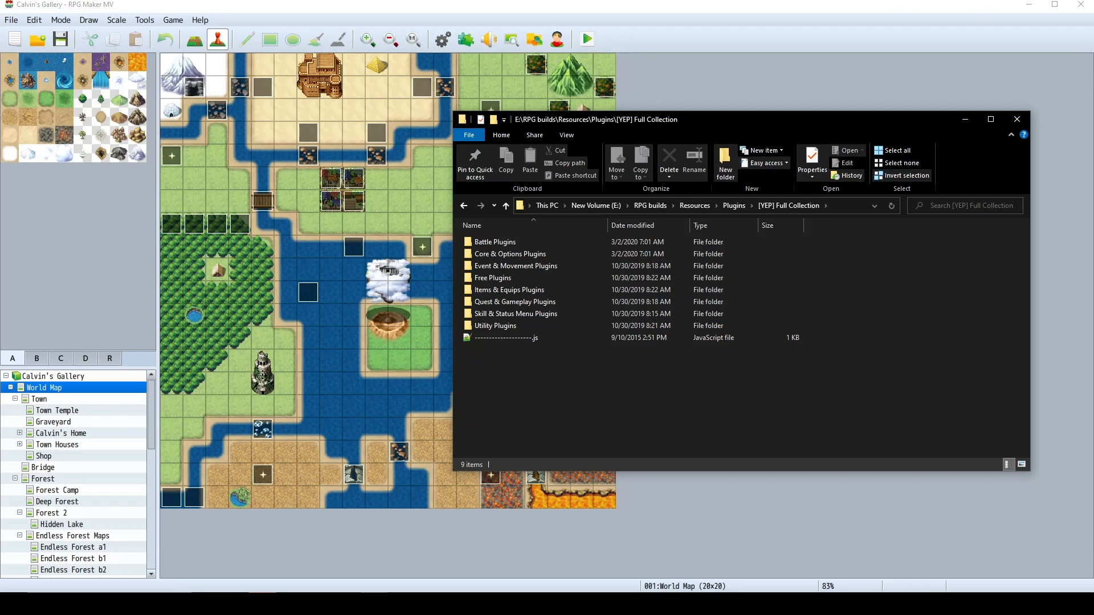
click(486, 603)
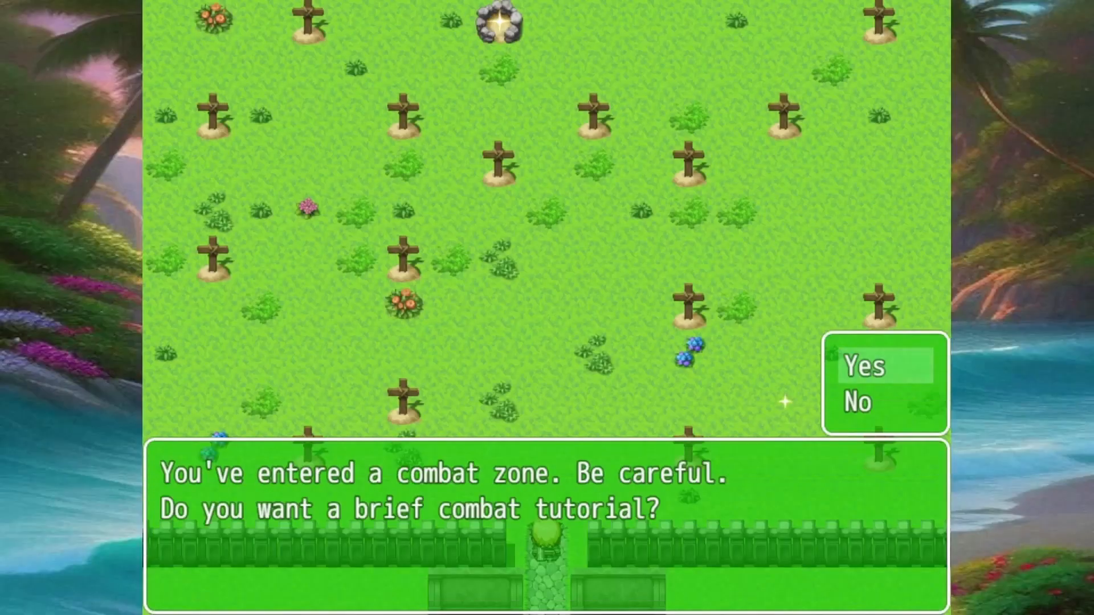
key(Return)
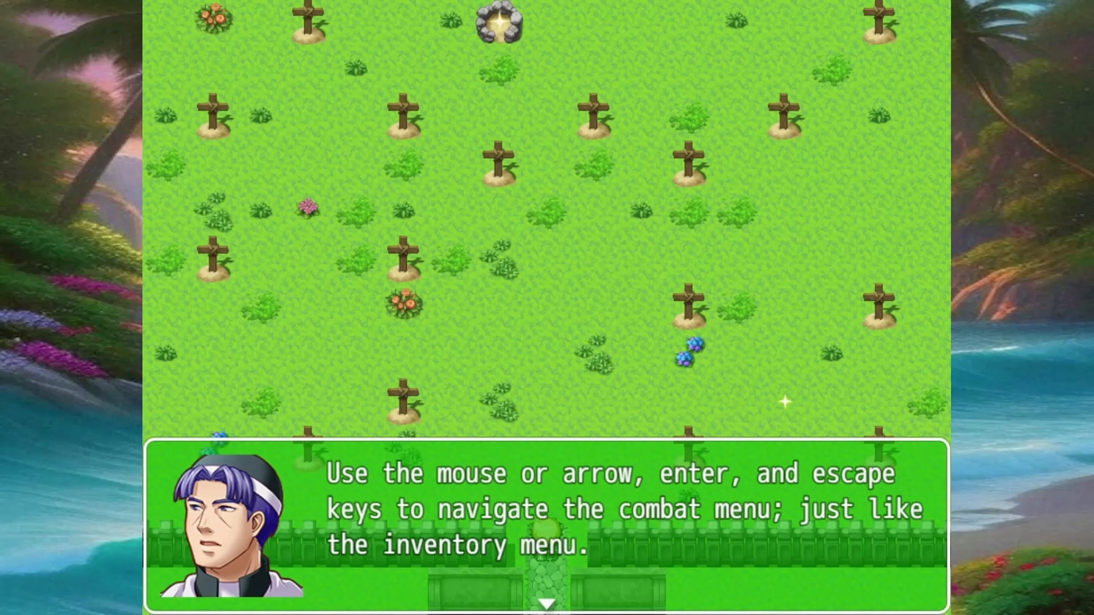
Read the combat tutorial dialogue about how enemies appear and the Fight and Escape options
key(Return)
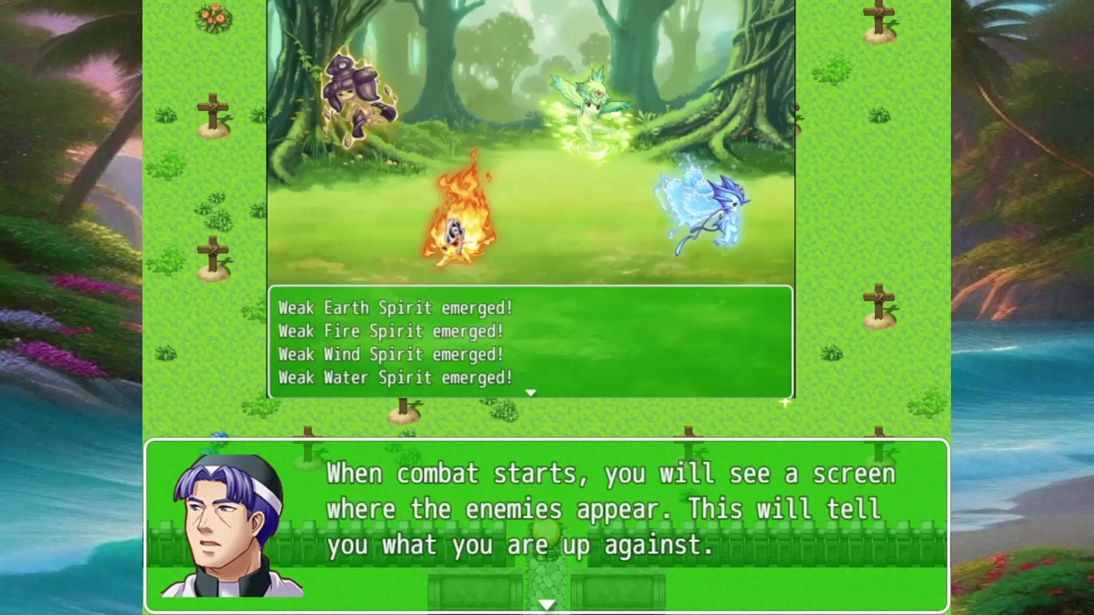
key(Return)
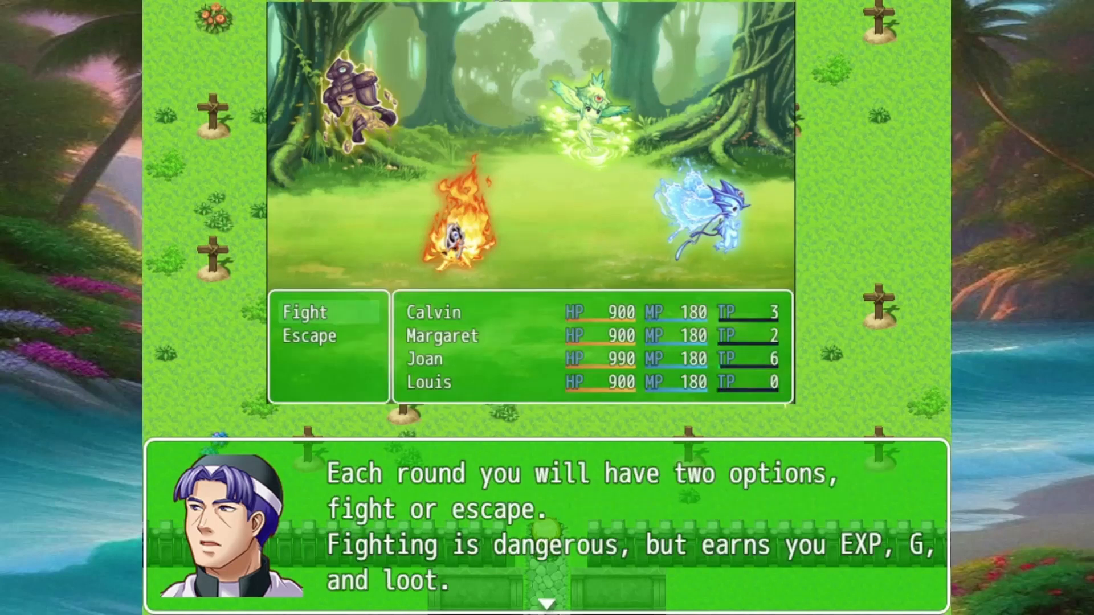
key(Return)
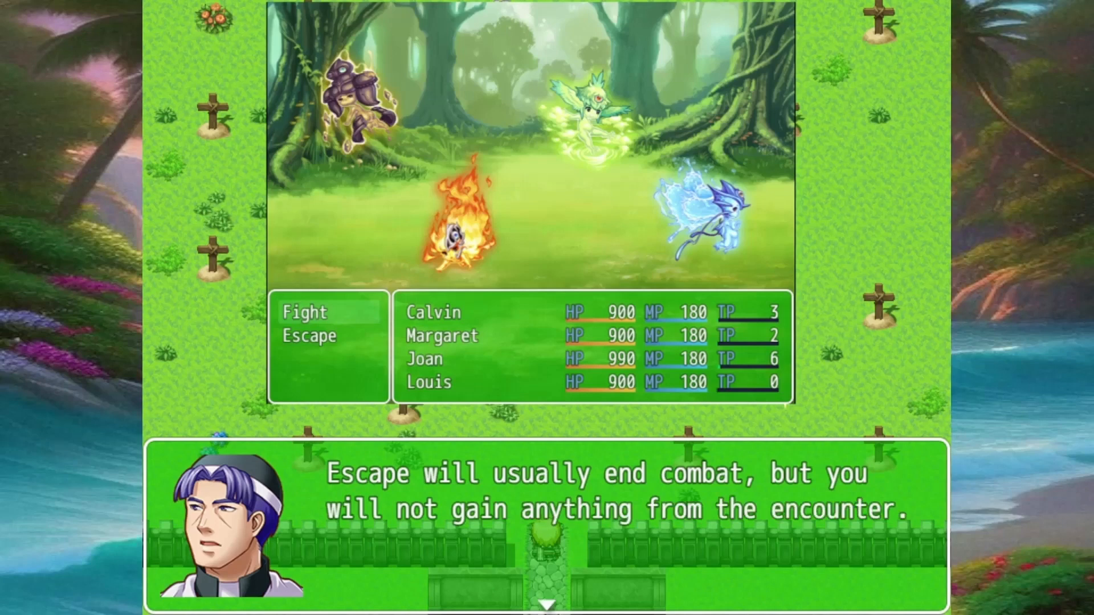
key(Return)
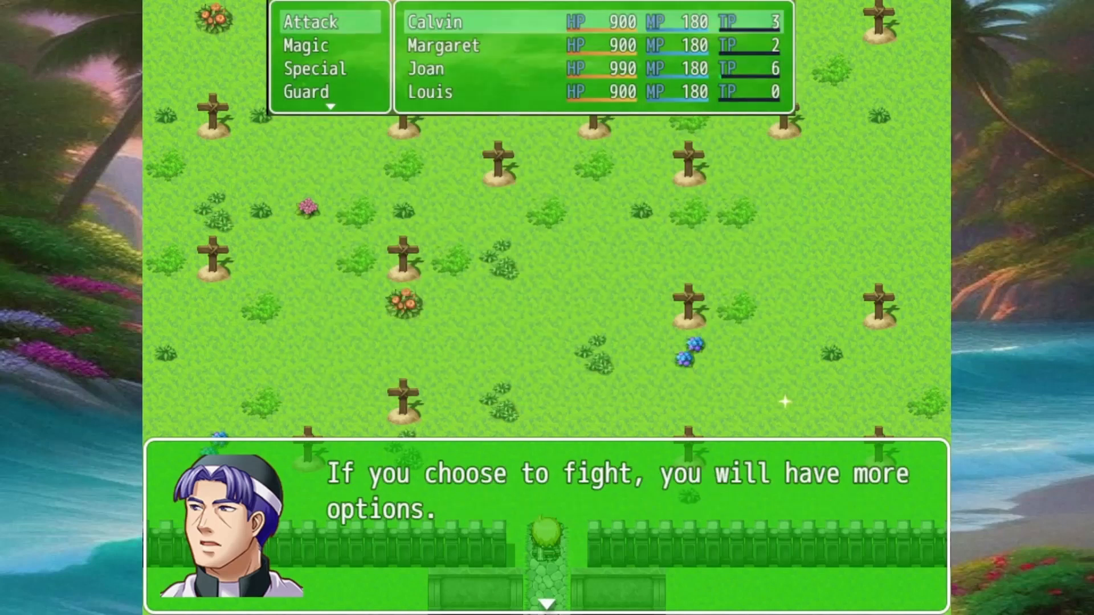
Read the tutorial's explanations of the Attack, Magic, Special, Guard and Item combat commands
key(Return)
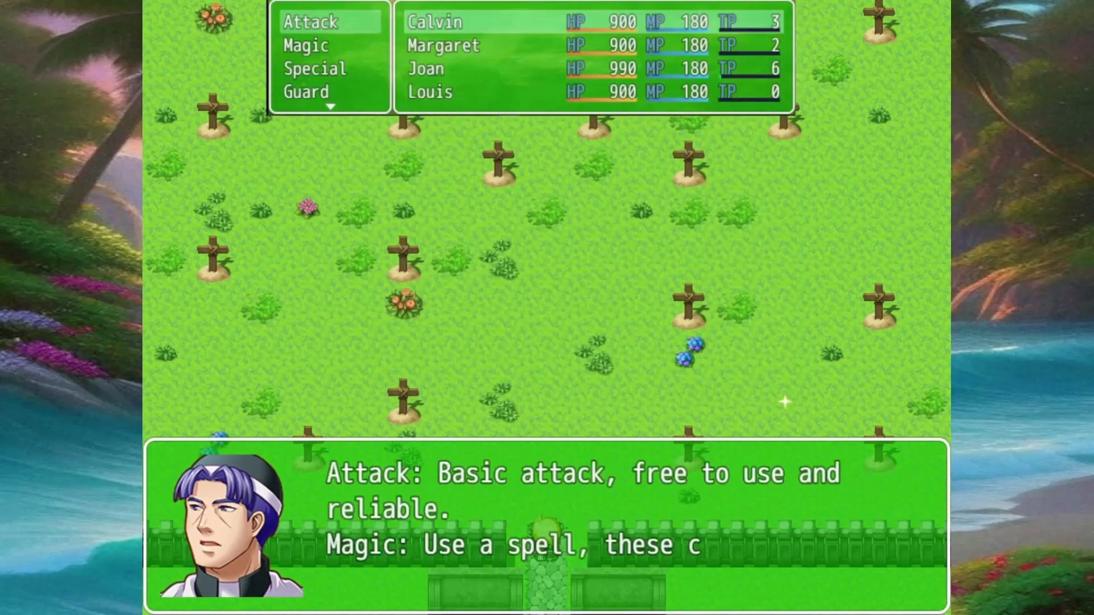
key(Return)
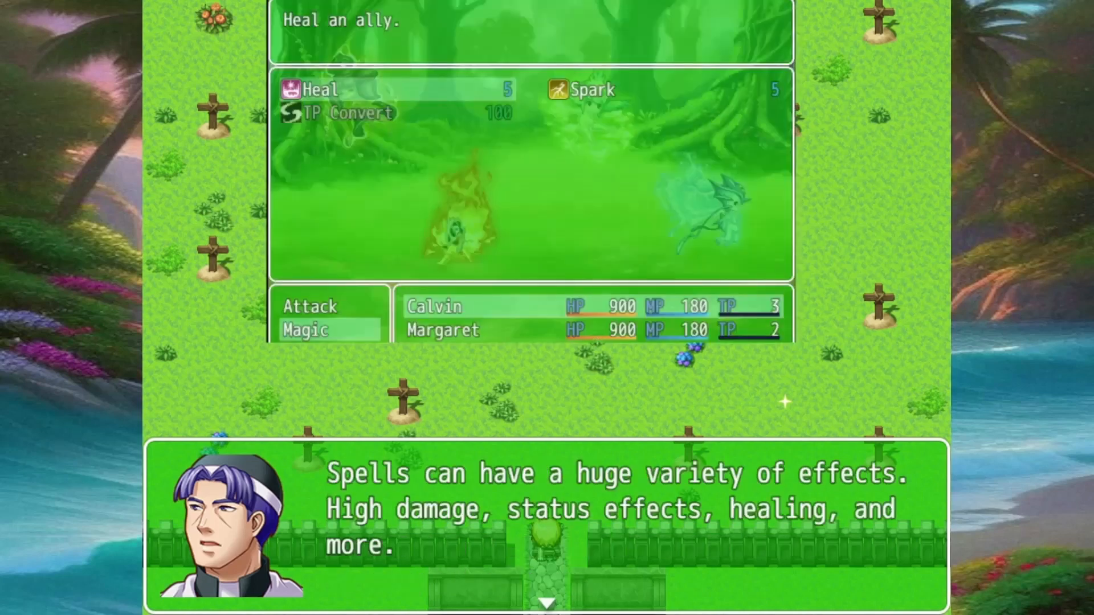
key(Return)
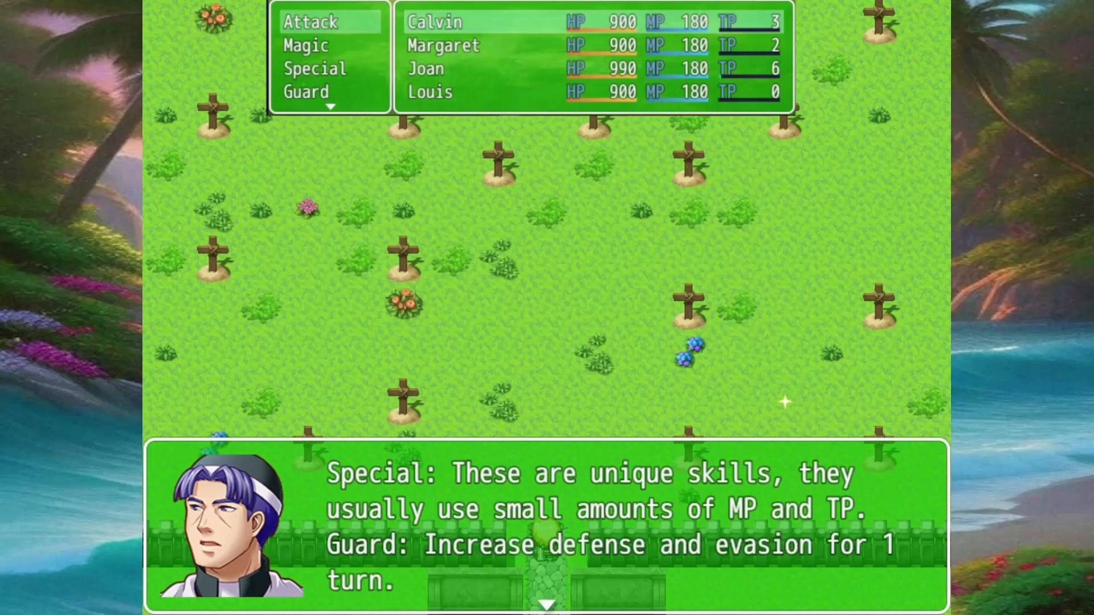
key(Return)
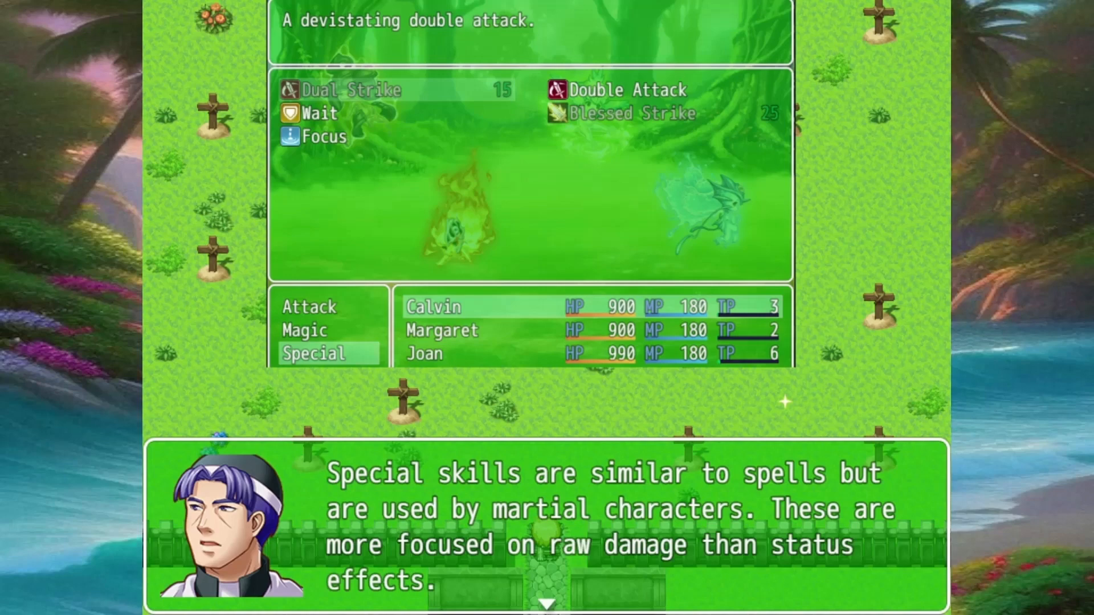
key(Return)
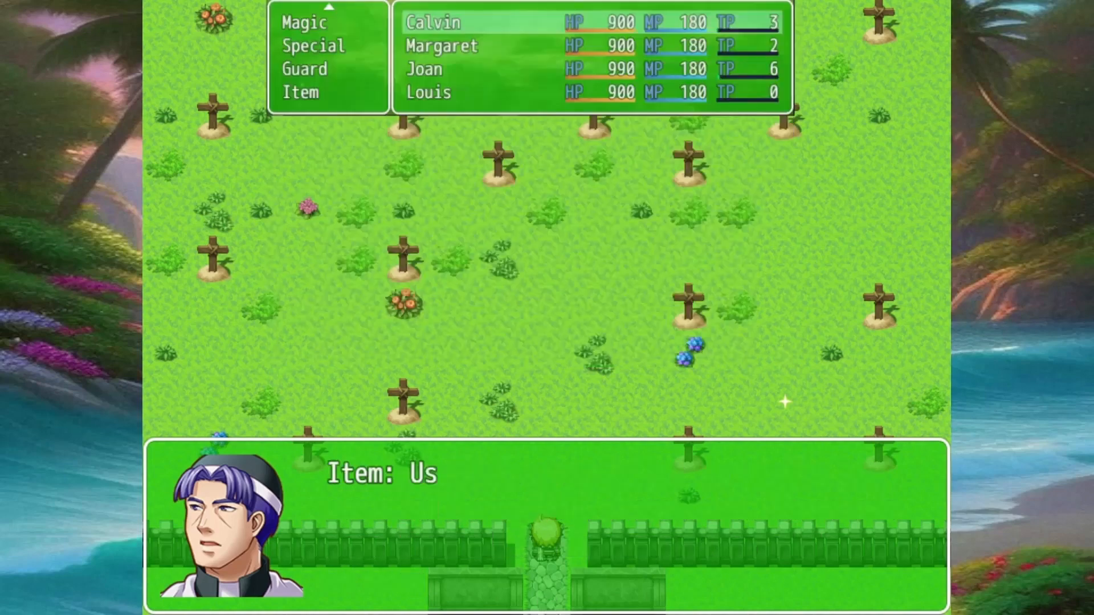
key(Return)
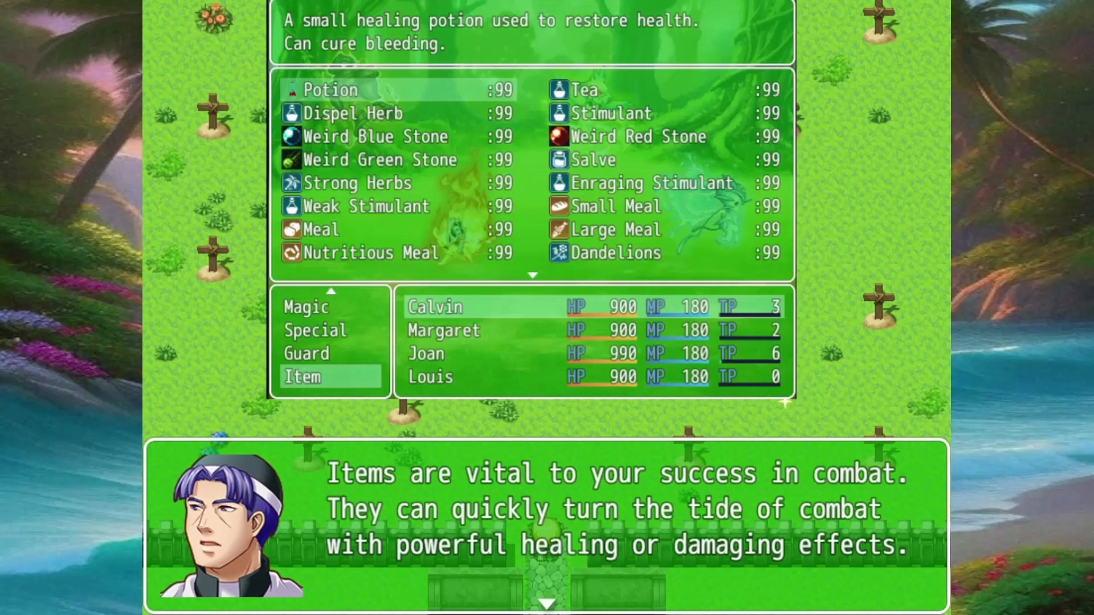
key(Return)
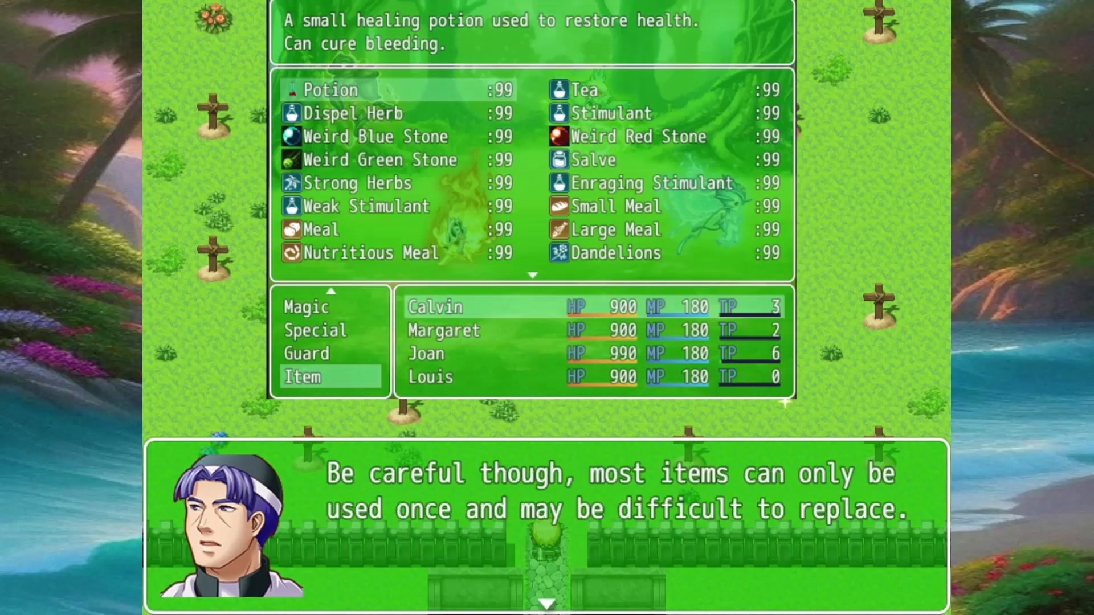
Finish the tutorial dialogue on target selection and accept the throwing daggers, weird stones and barrier
key(Return)
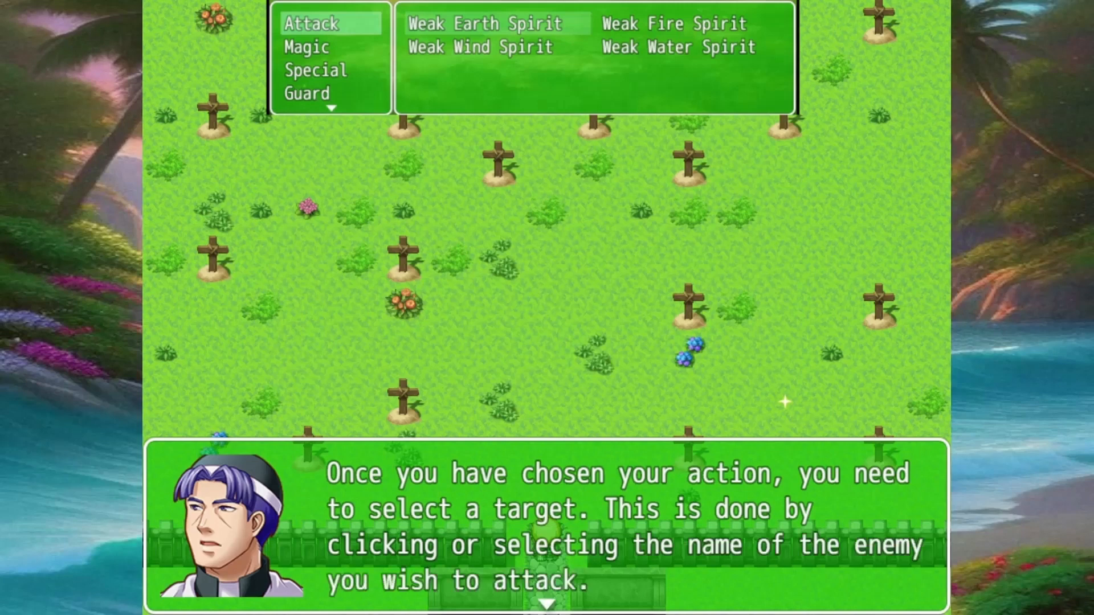
key(Return)
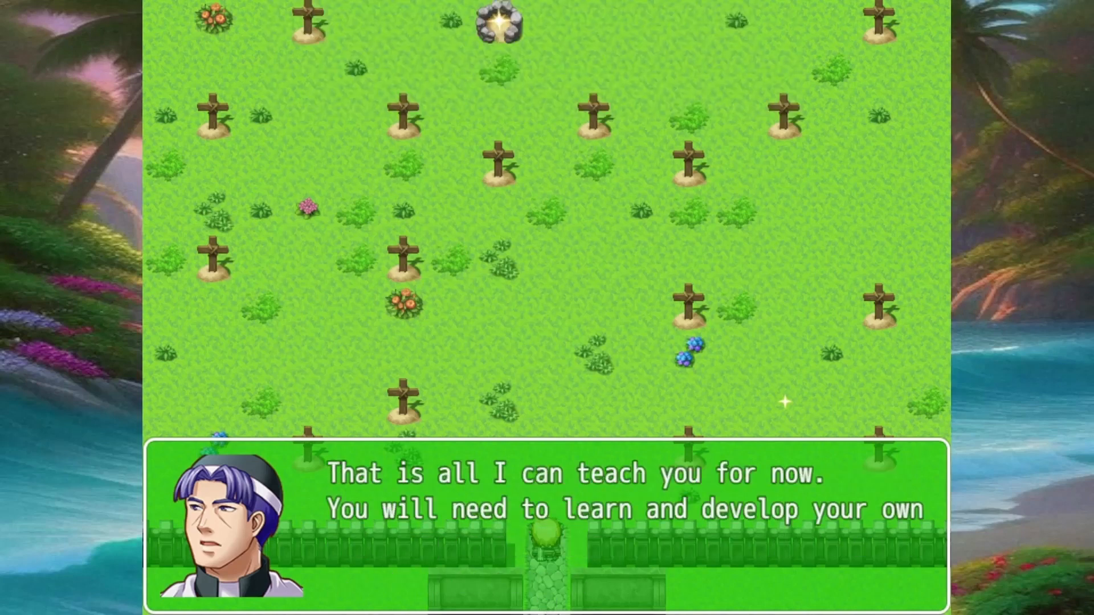
key(Return)
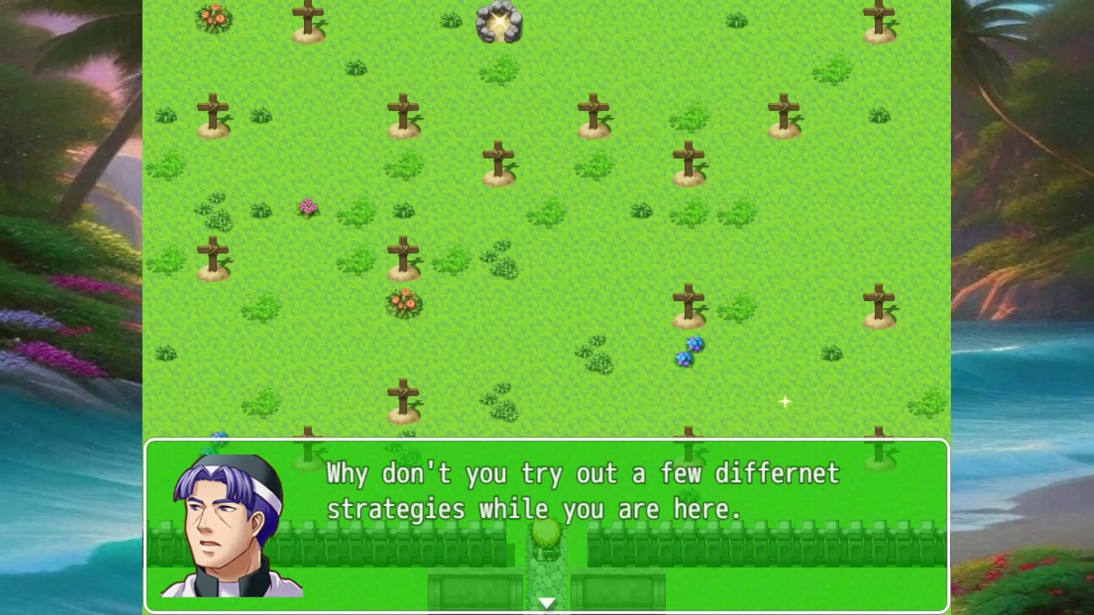
key(Return)
key(Return)
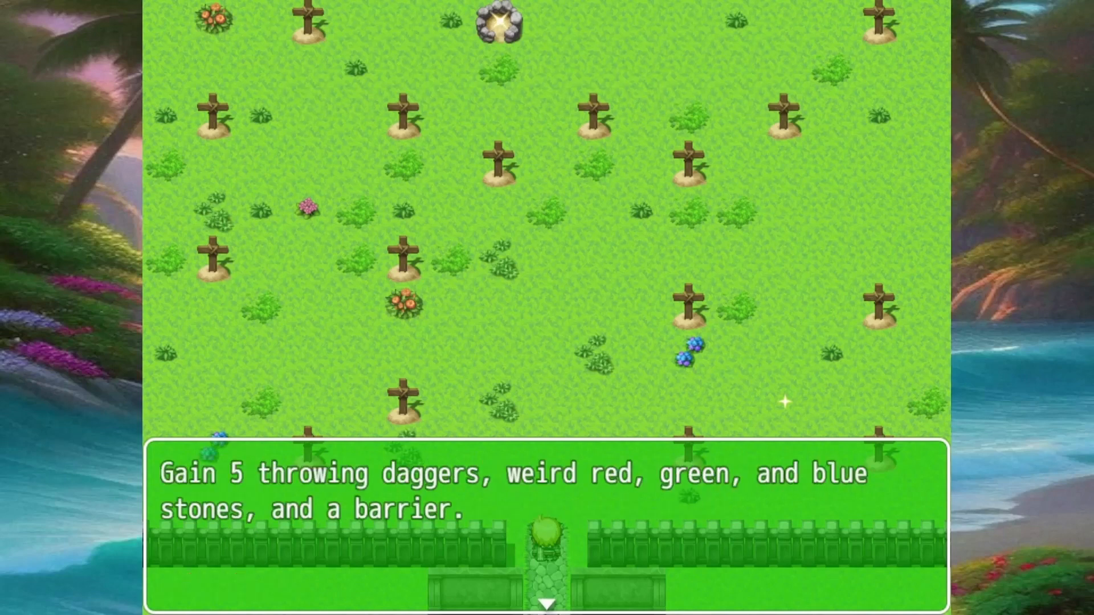
key(Return)
key(Return)
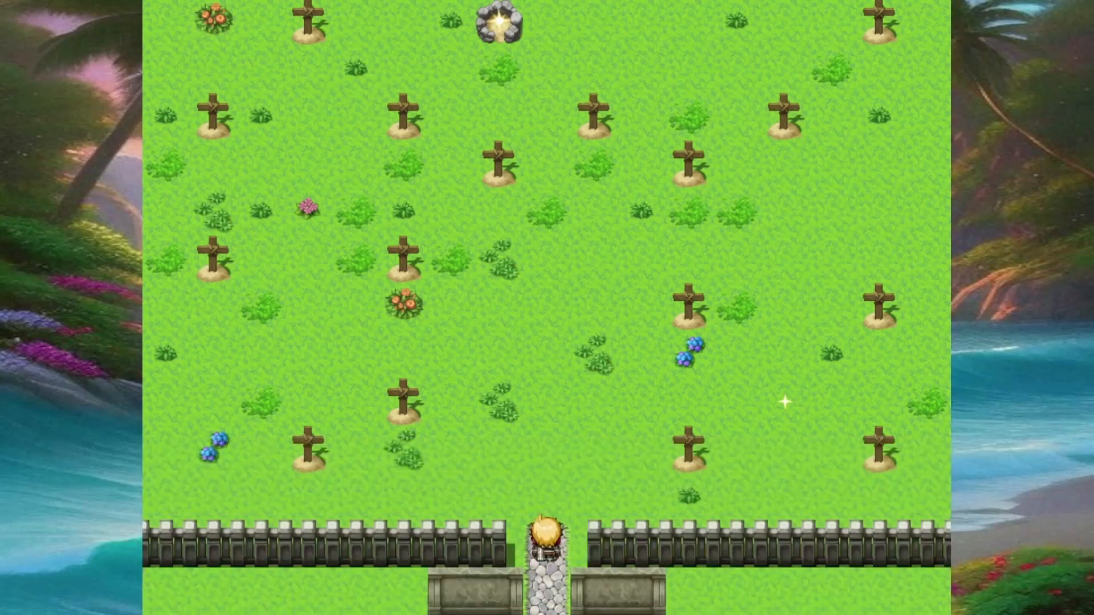
Walk the party to the sparkle among the graves, interact with it, and head up through the graveyard
key(Right)
key(Right)
key(Right)
key(Return)
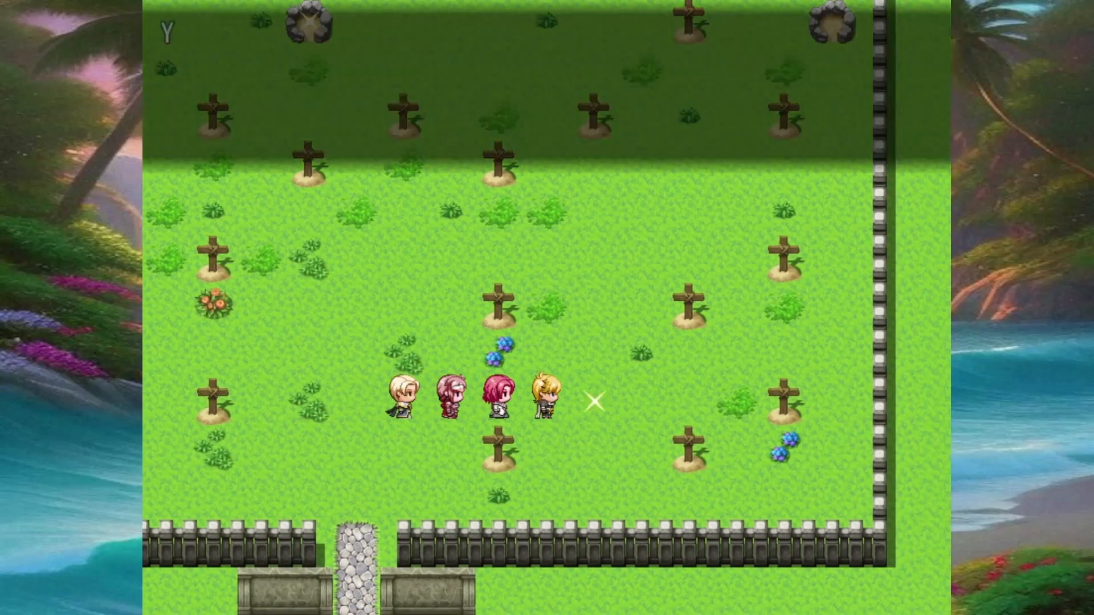
key(Return)
key(Up)
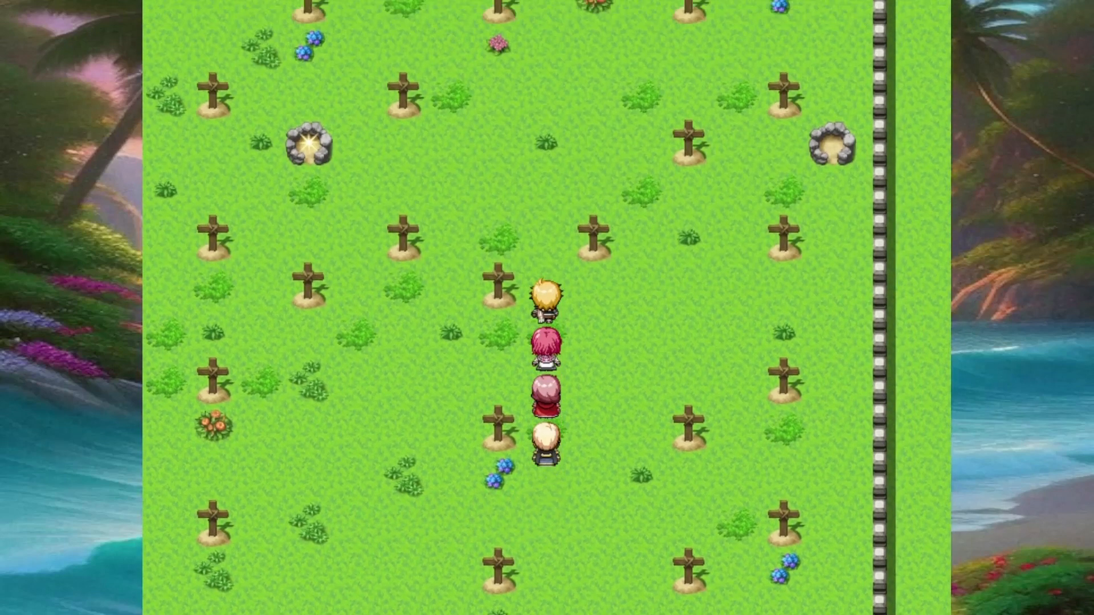